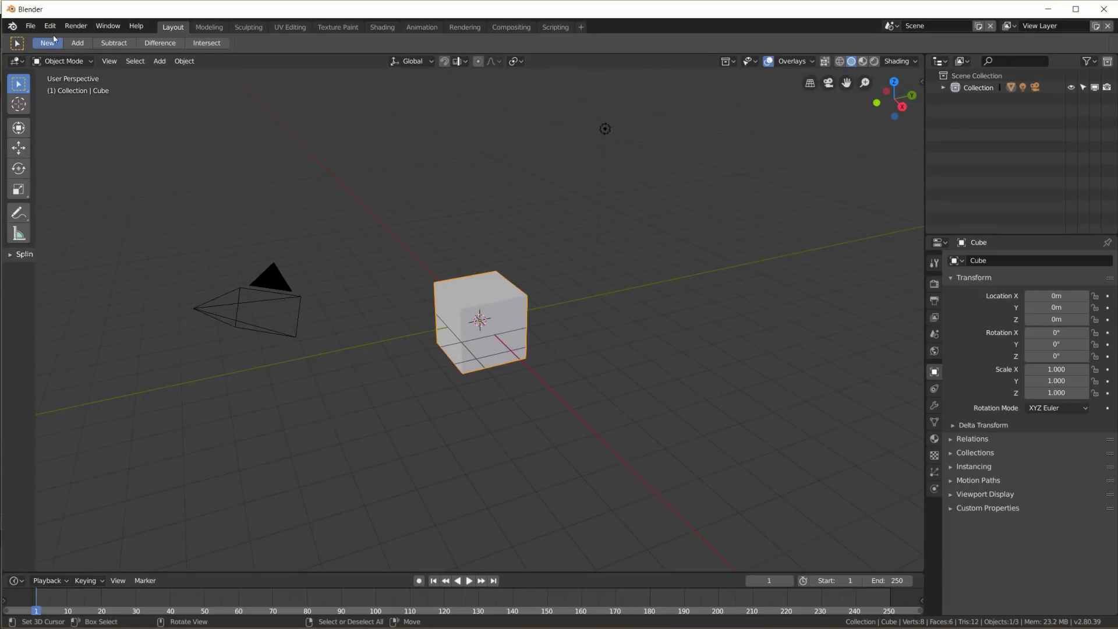
Open Blender's Preferences window on the Add-ons section
left_click(50, 26)
left_click(71, 166)
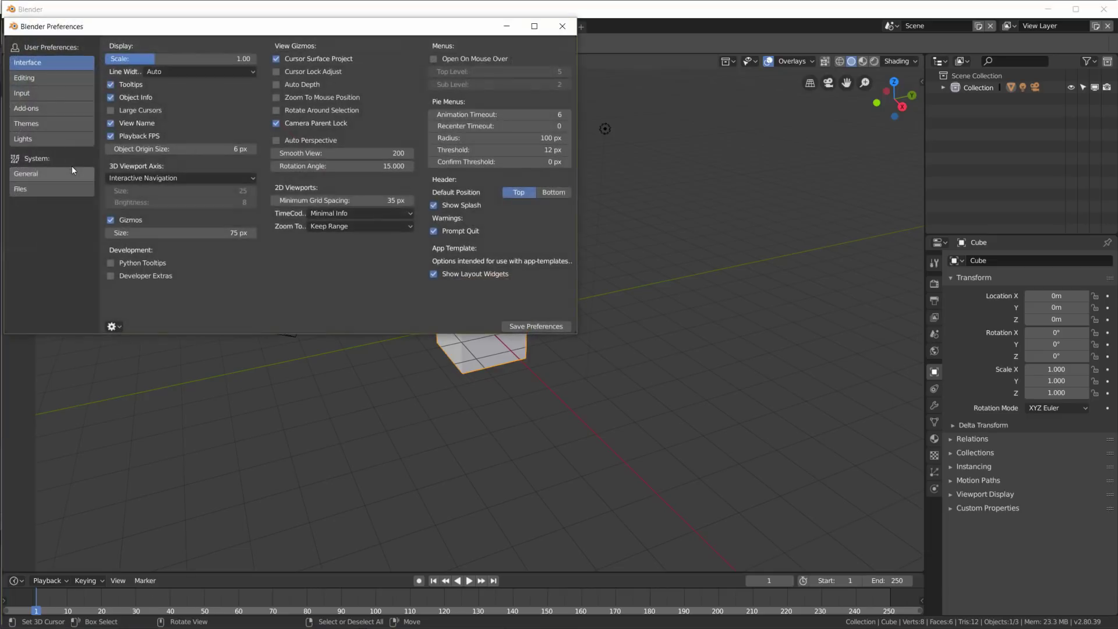
left_click(38, 112)
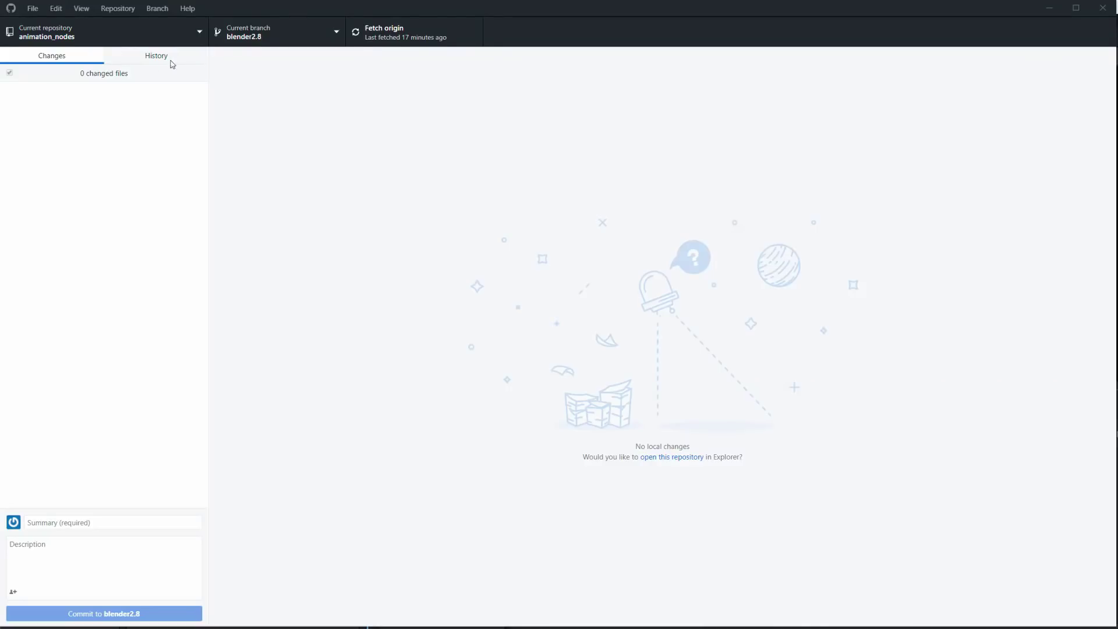
Fetch origin, then review the Fixed Separate Text Object, Fixed refresh method and Updated Script node commits
left_click(395, 40)
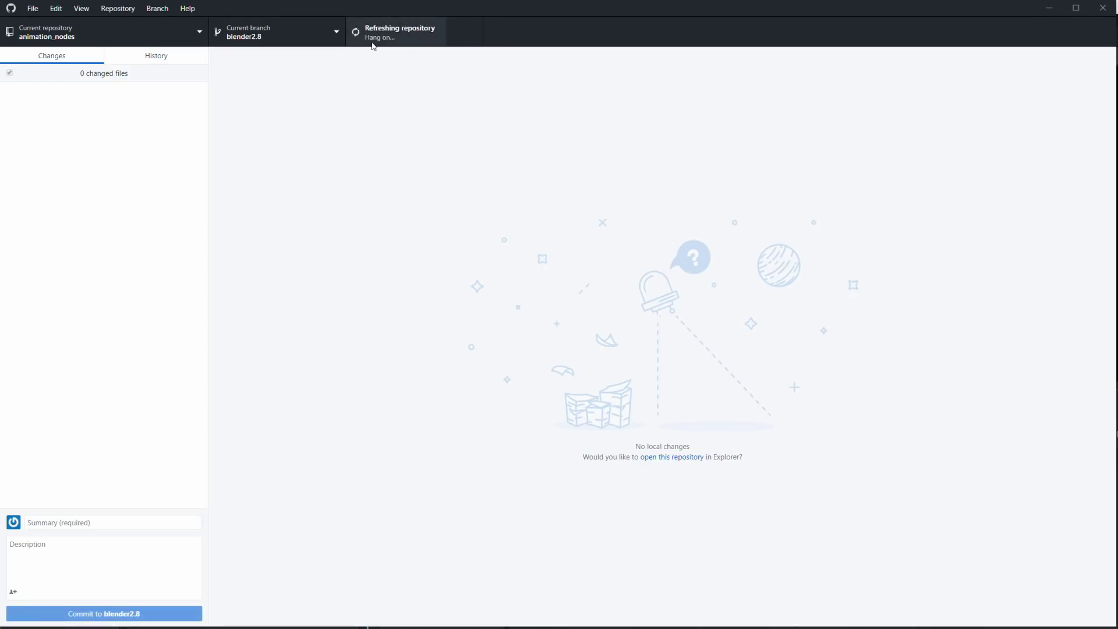
left_click(155, 58)
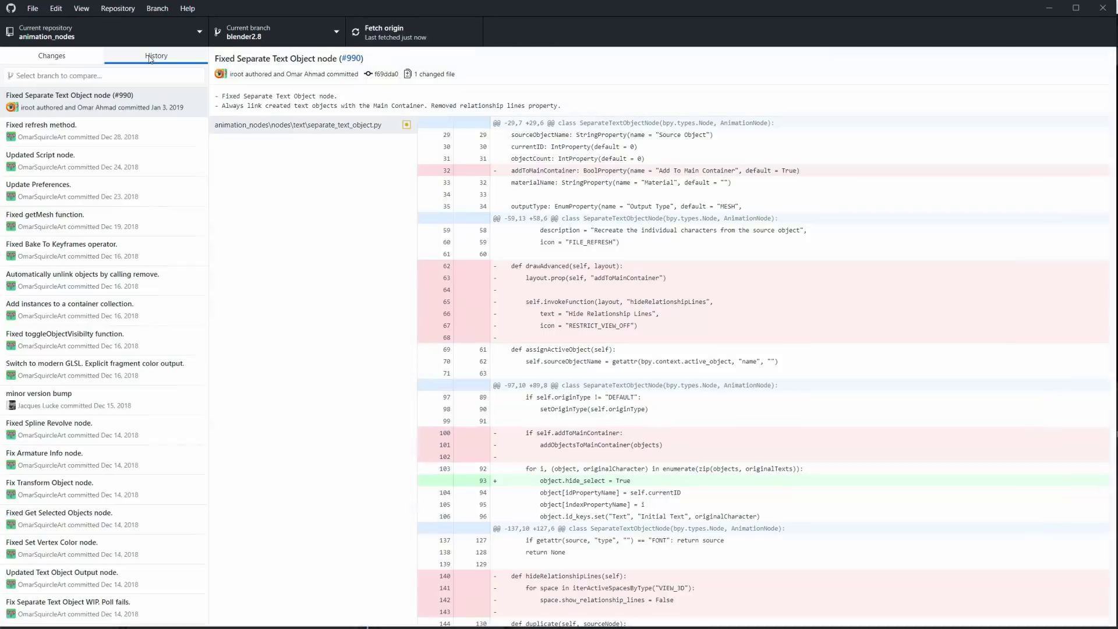
left_click(121, 110)
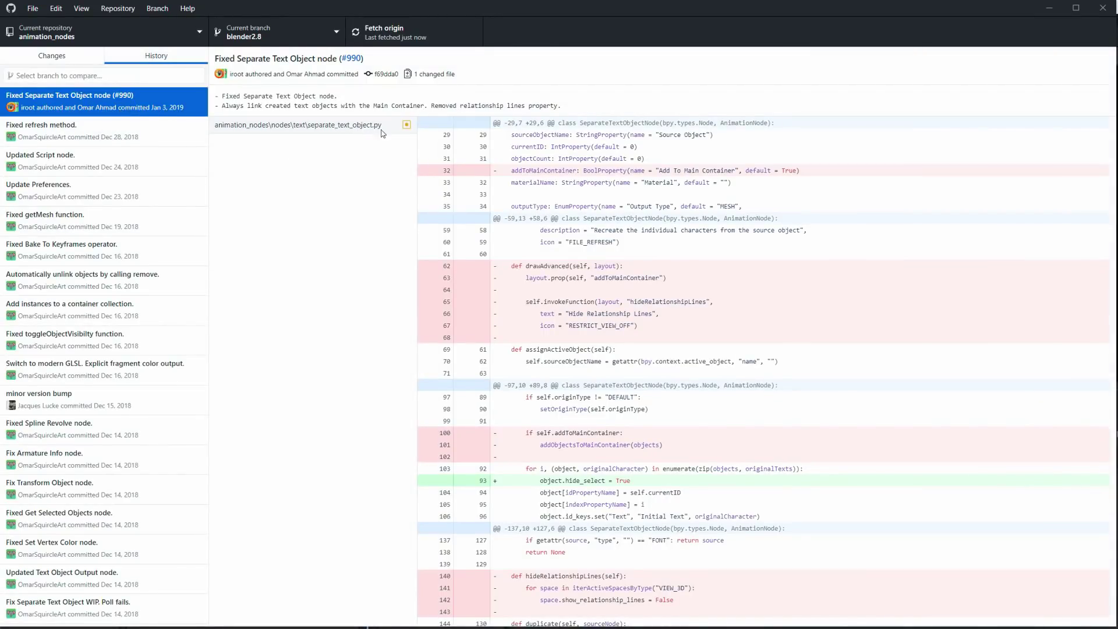
left_click(150, 135)
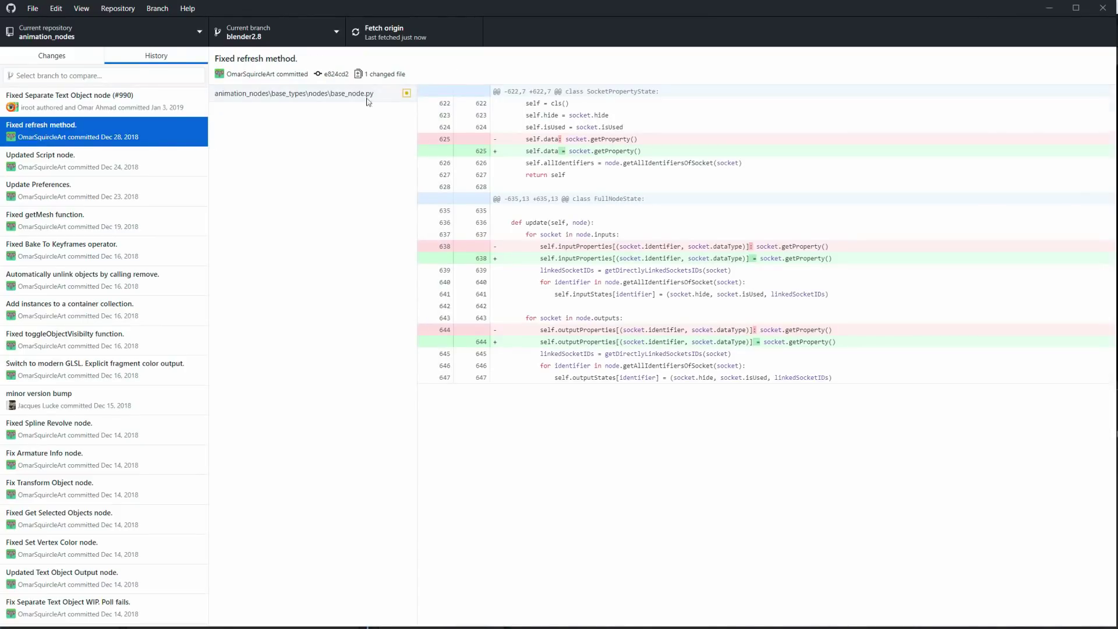
left_click(168, 169)
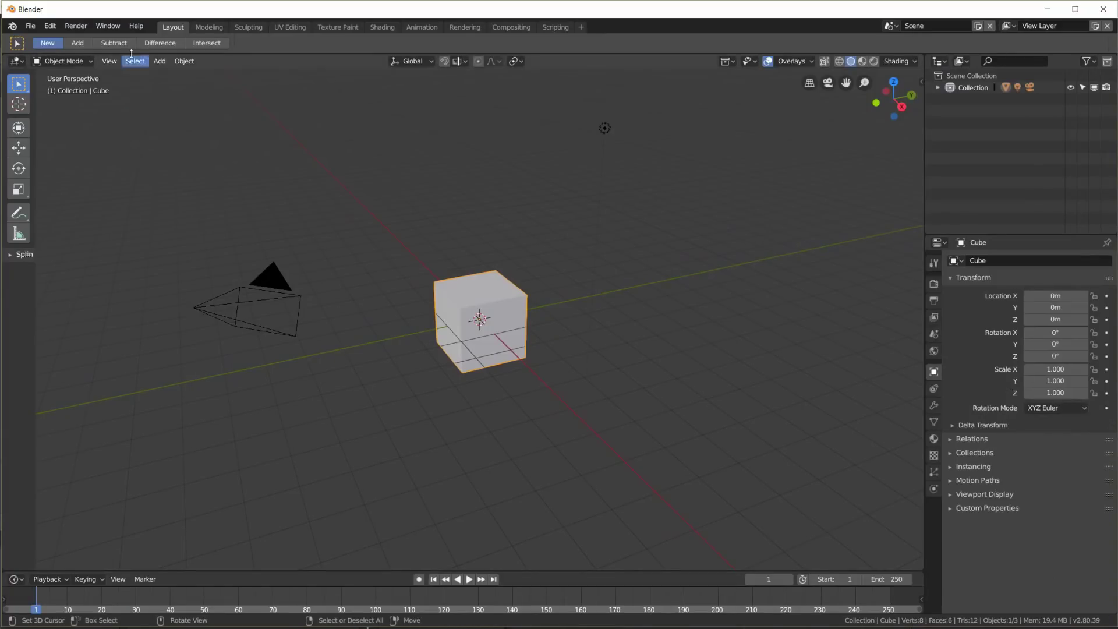
Search the add-ons for 'anima' and expand the Node: Animation Nodes entry
left_click(50, 26)
left_click(99, 169)
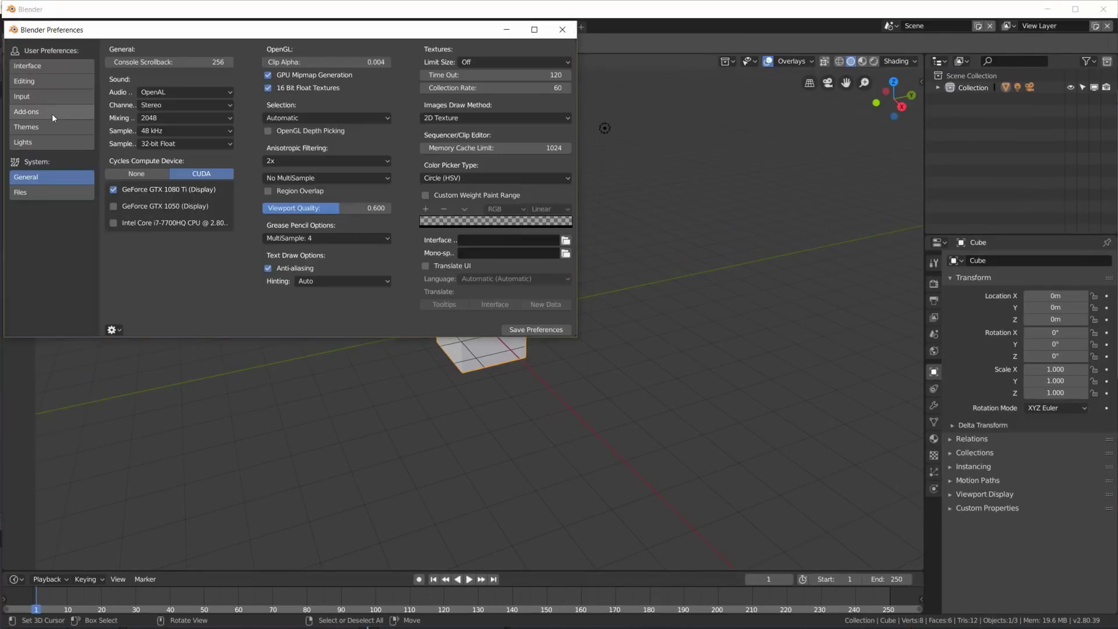
left_click(41, 111)
left_click(141, 49)
type("anima")
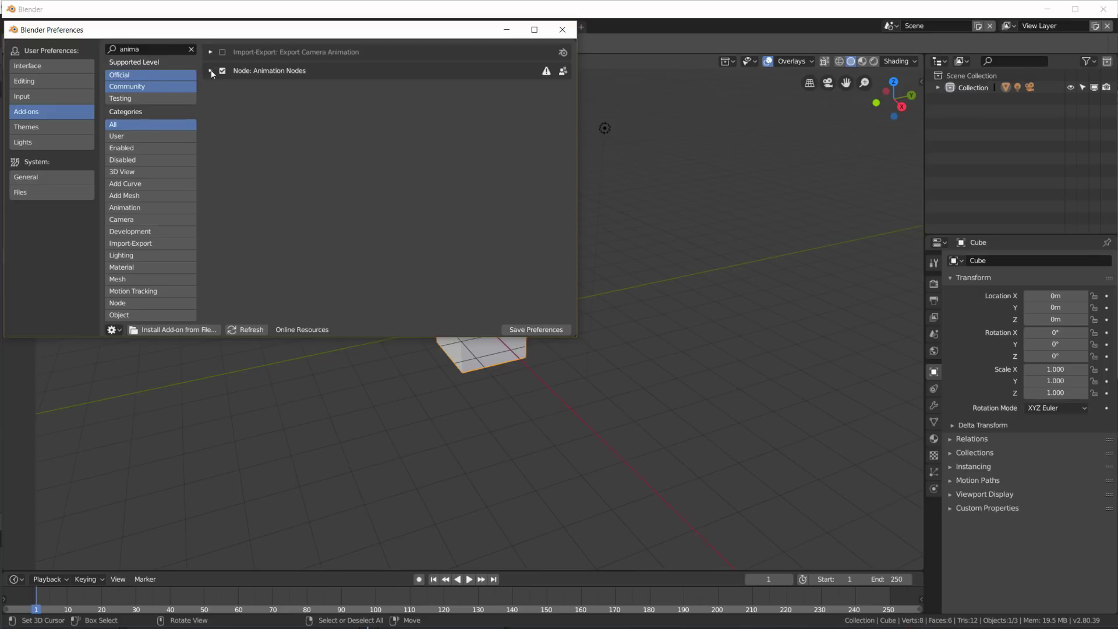
left_click(211, 71)
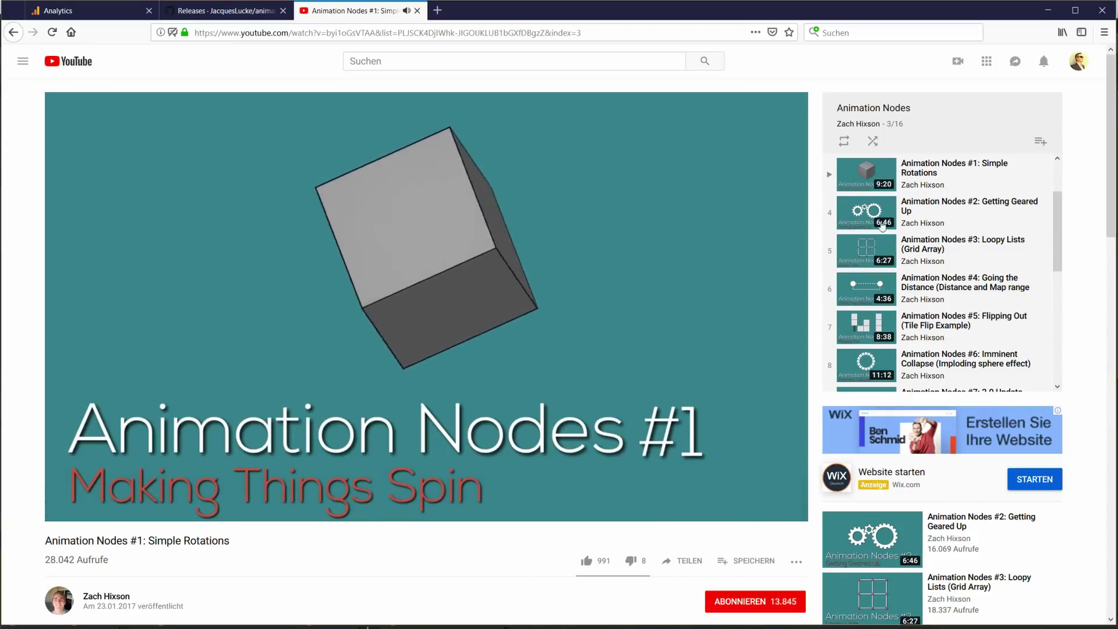
Play Animation Nodes #2 from the playlist, then scroll the playlist down toward video #6
left_click(951, 205)
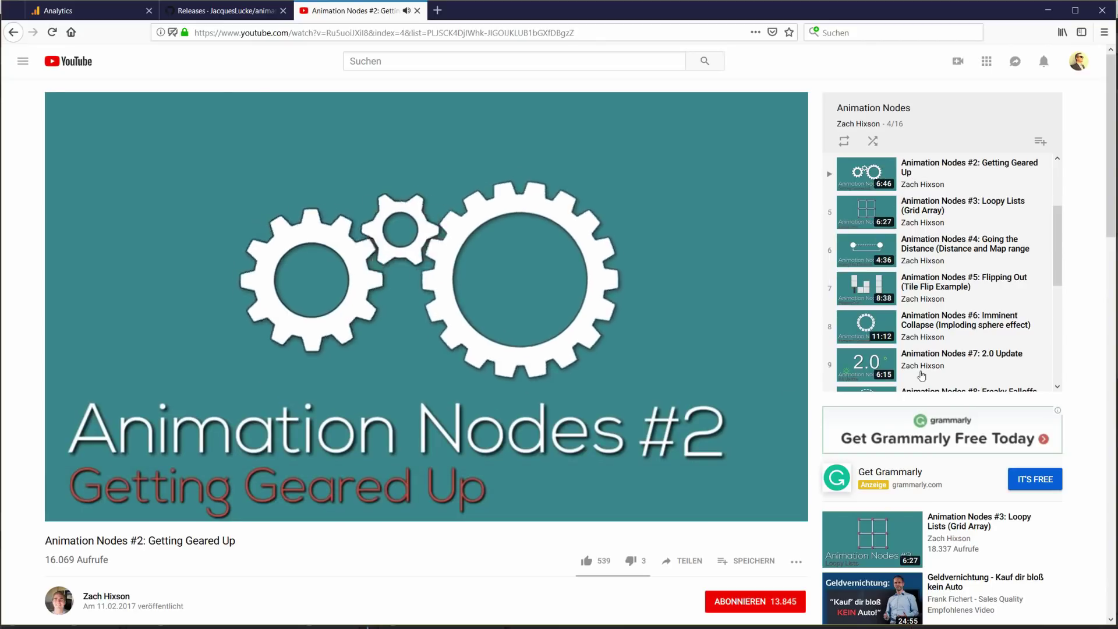
scroll(1059, 189, "up", 3)
left_click_drag(1034, 268, 1011, 437)
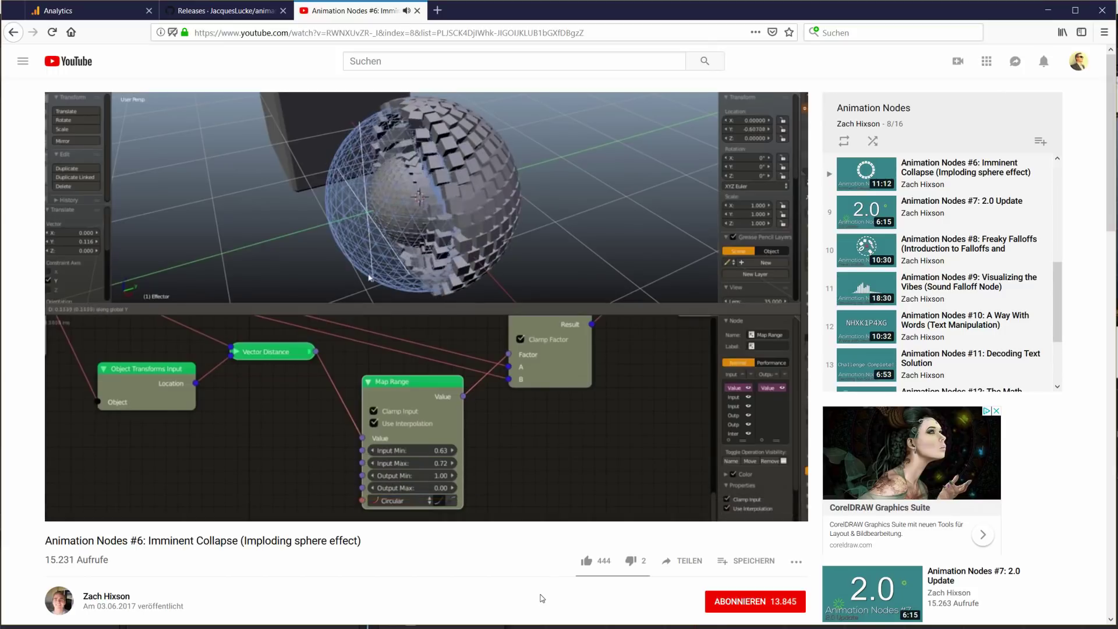
Back in Blender, pan and zoom out until the whole create arcs node tree is visible
key("alt+Tab")
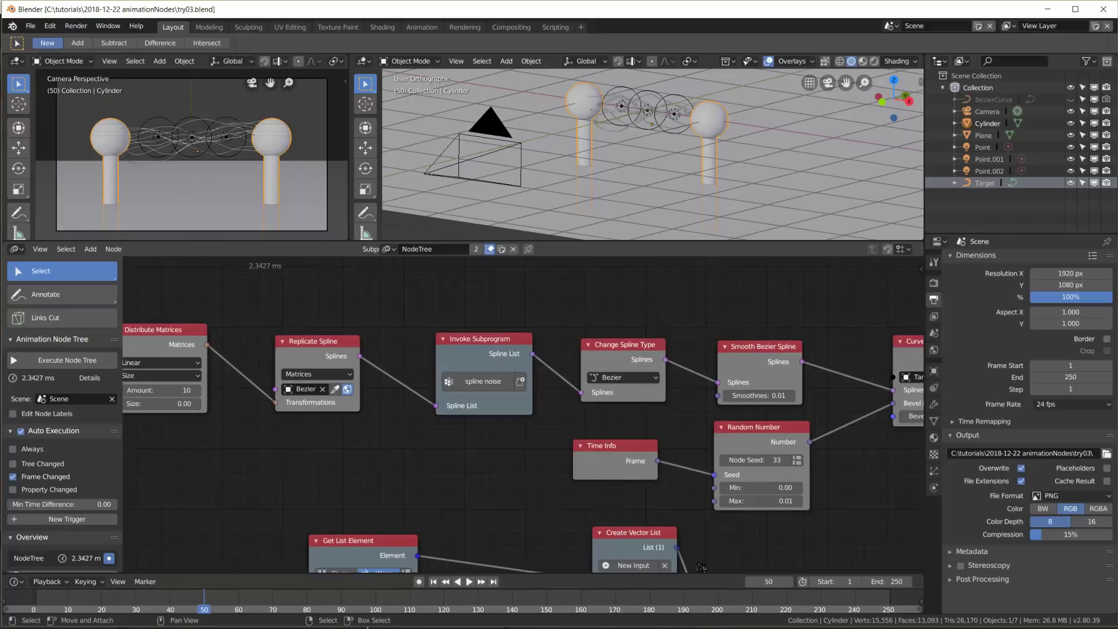
mouse_move(699, 553)
middle_mouse_down()
mouse_move(710, 259)
mouse_move(715, 539)
middle_mouse_up()
scroll(716, 542, "down", 1)
scroll(715, 539, "down", 5)
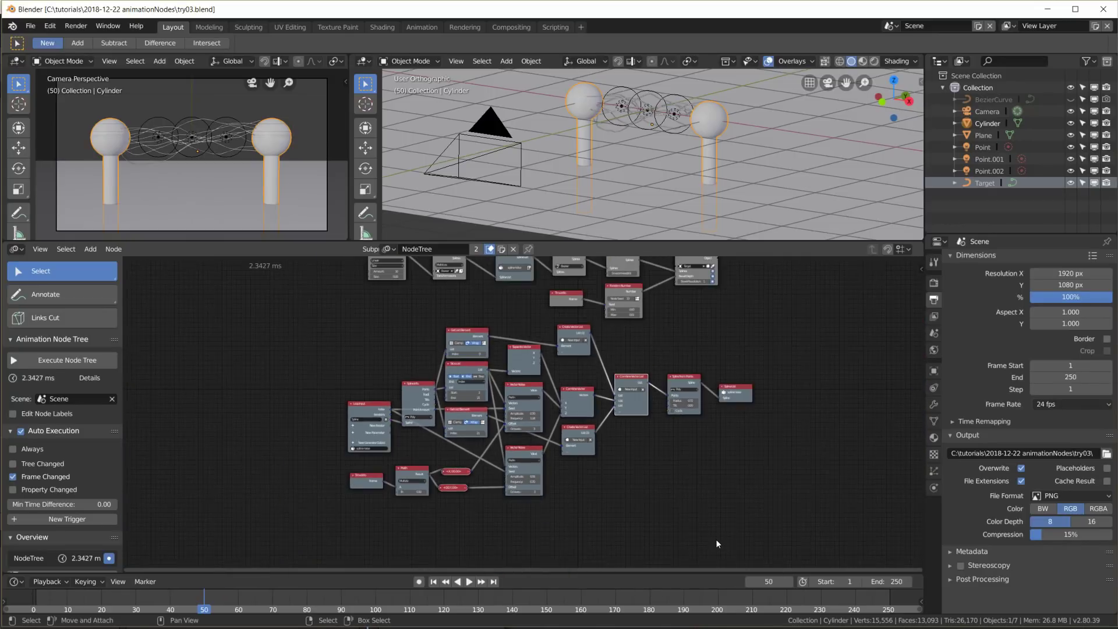
middle_click_drag(714, 259, 713, 273)
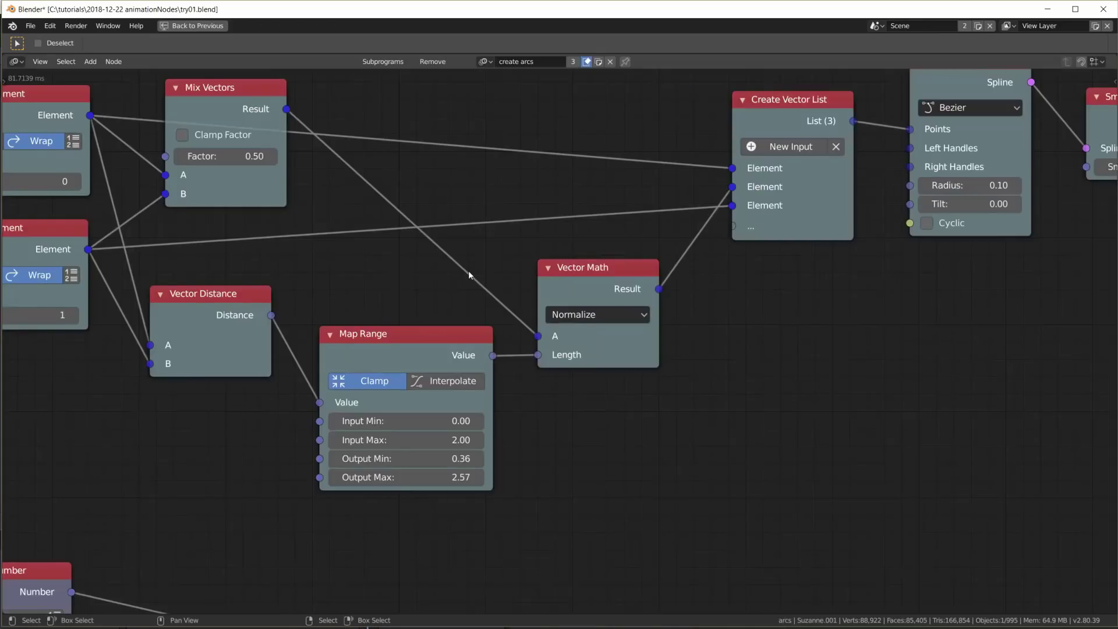
scroll(468, 271, "down", 3)
scroll(468, 271, "down", 3)
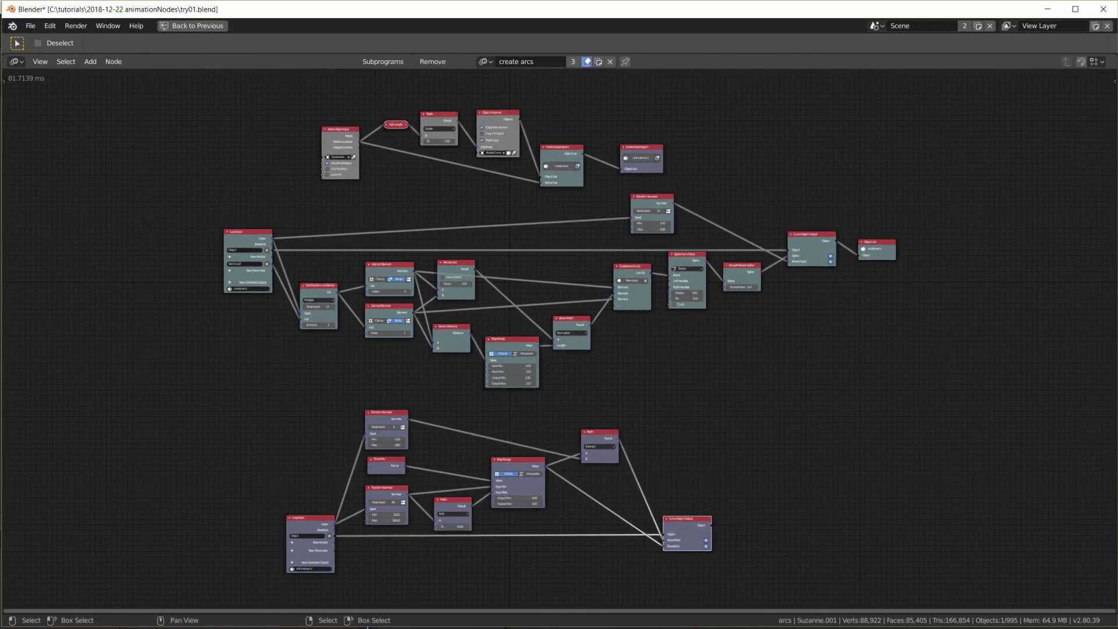
Restore the layout with the 3D viewports and browse the Add node menu categories
key("ctrl+space")
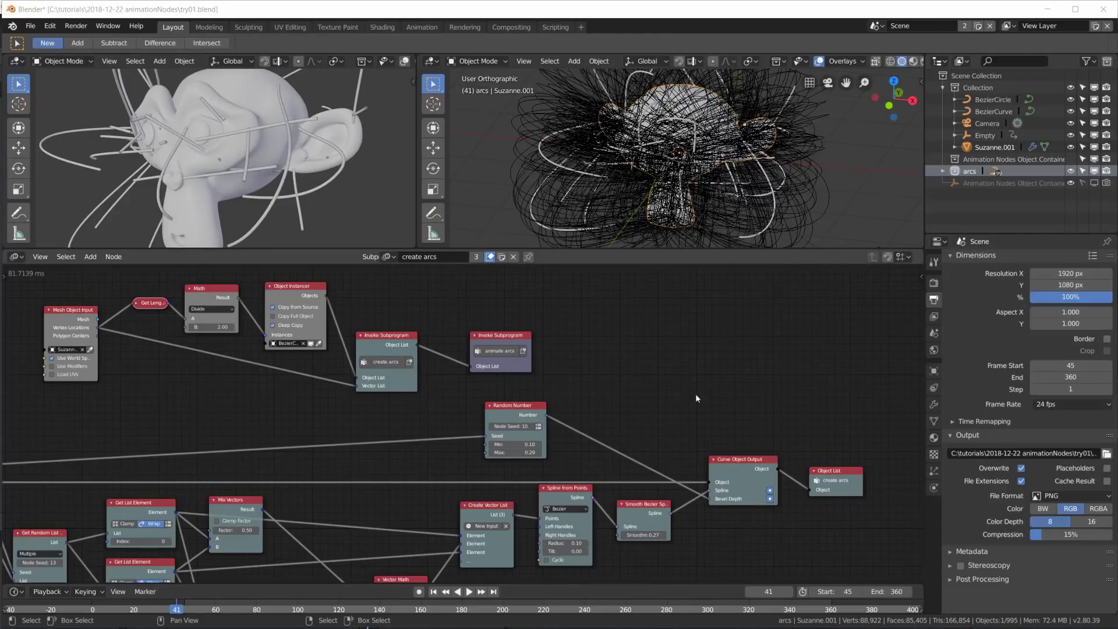
key("shift+a")
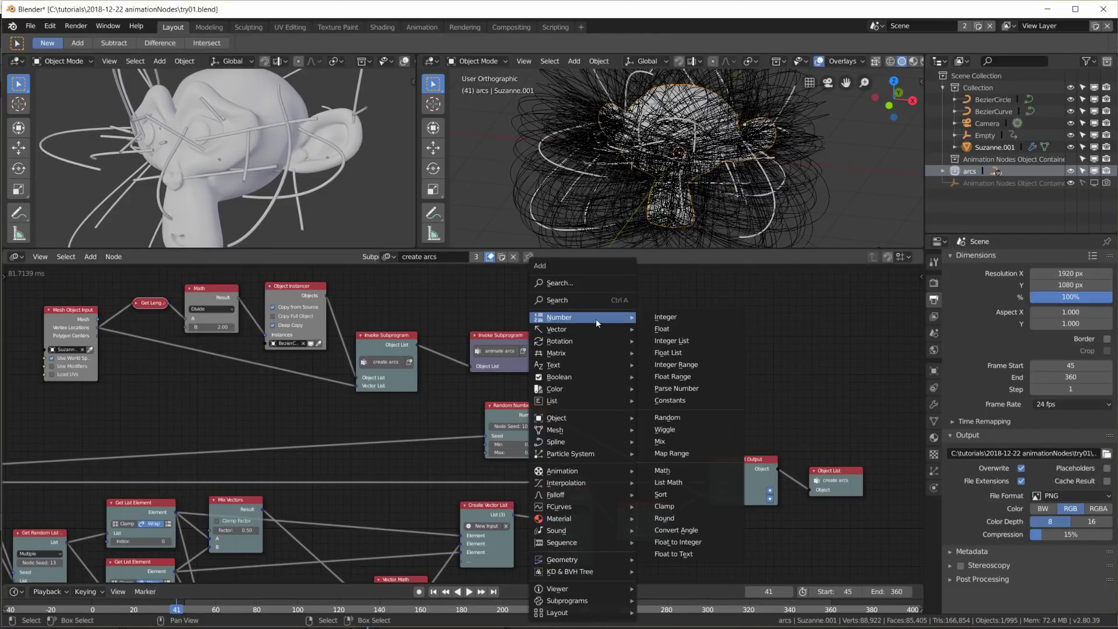
mouse_move(595, 343)
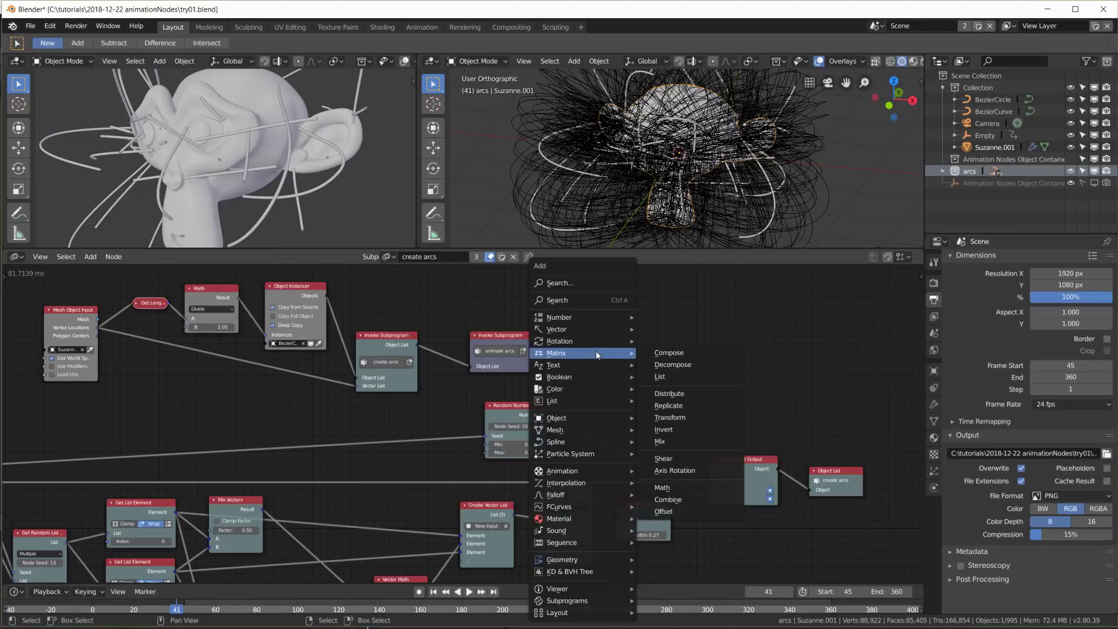
mouse_move(595, 365)
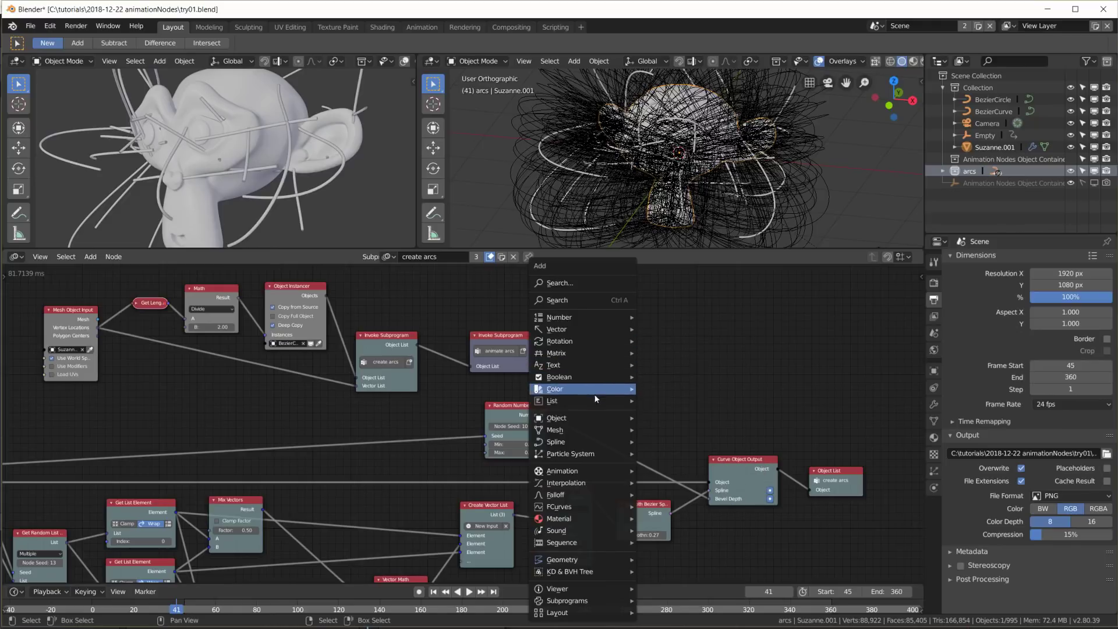
mouse_move(591, 433)
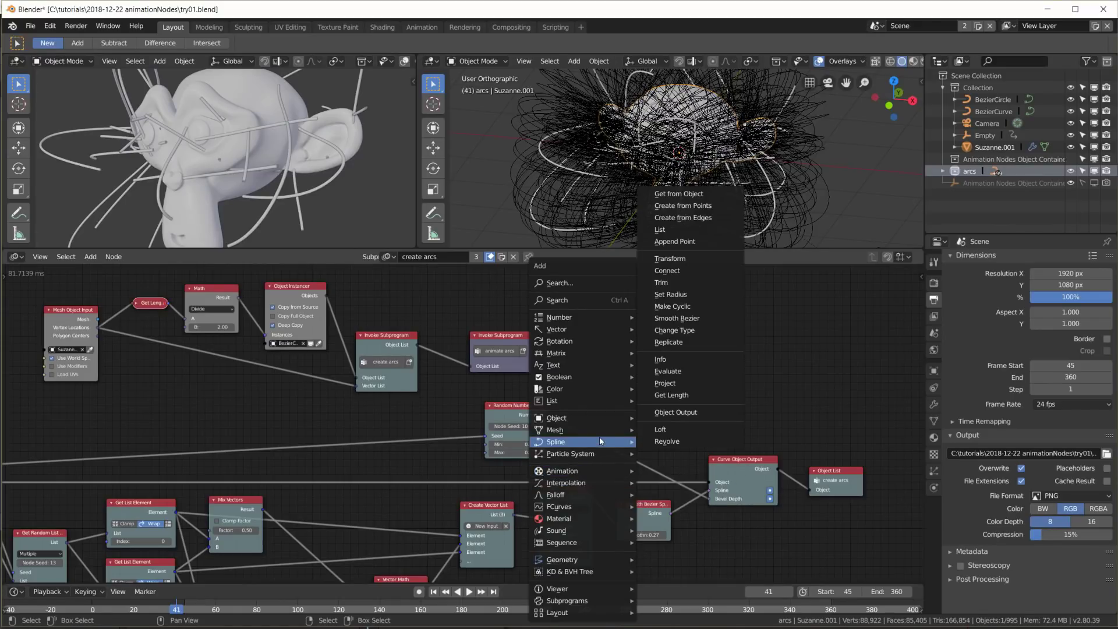
mouse_move(588, 601)
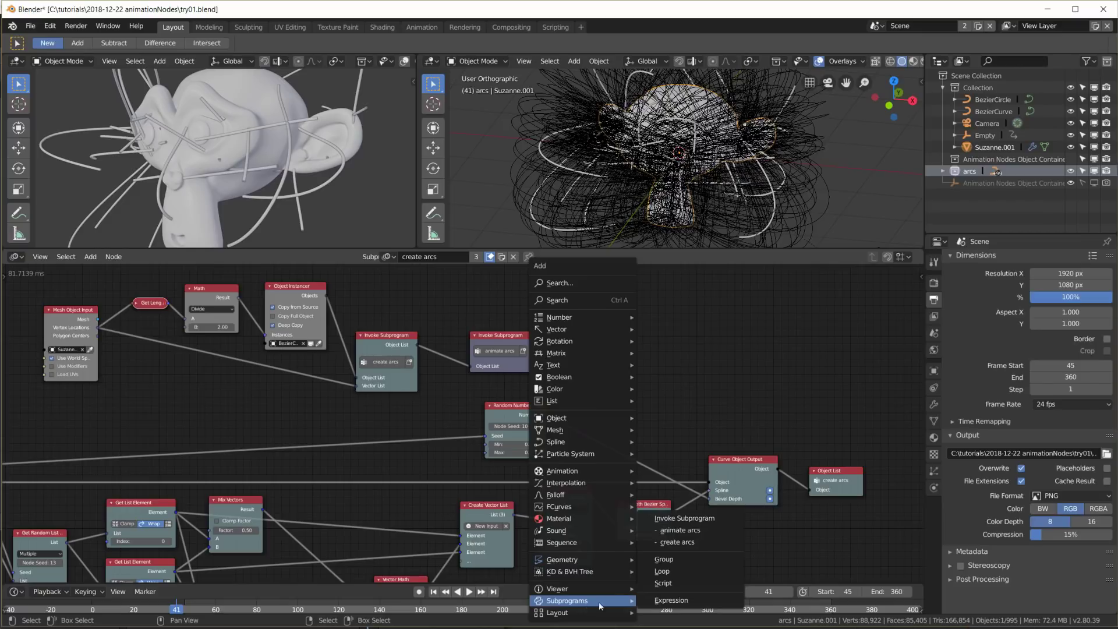
mouse_move(577, 508)
Fit the nodes in view, show the side panel, enlarge the timeline and preview playback
key("t")
key("Home")
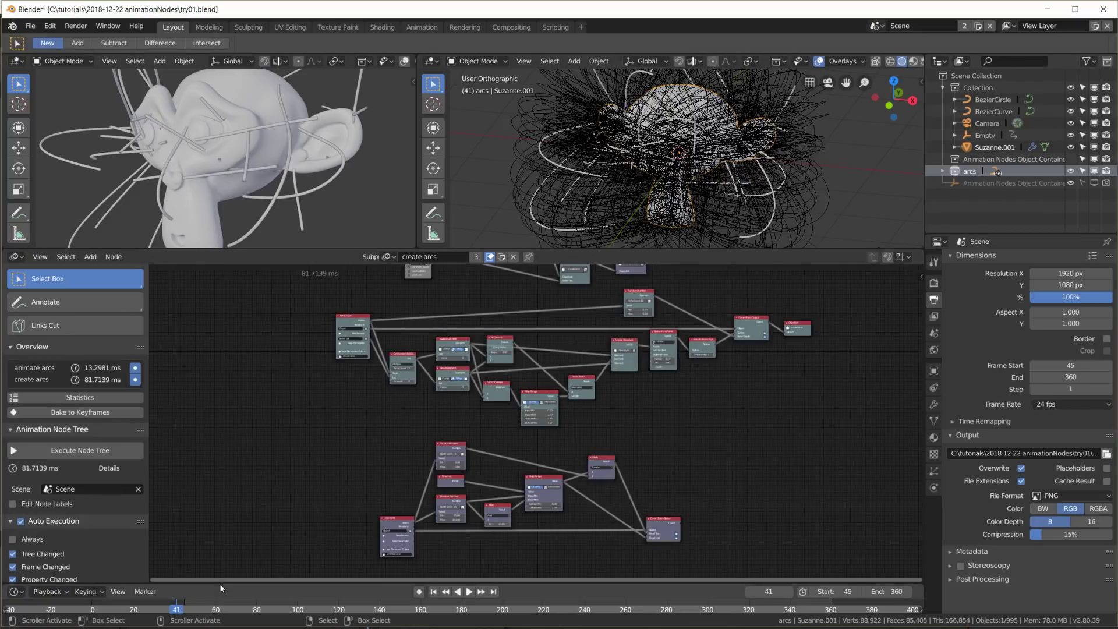
left_click_drag(221, 582, 227, 549)
key("space")
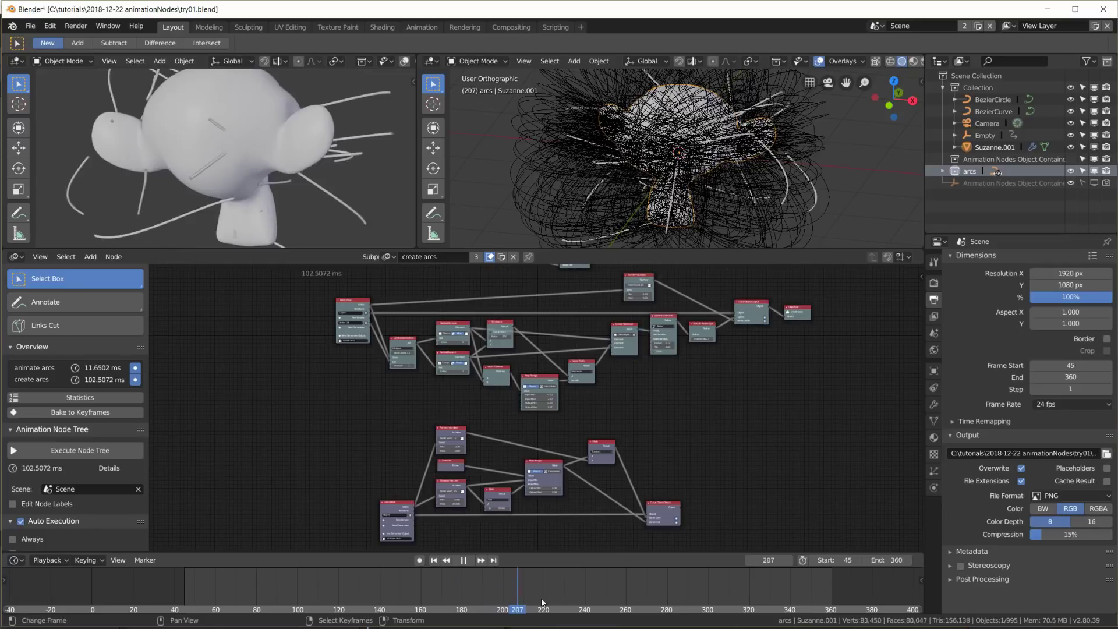
key("space")
Add a 3D Viewer node linked to the vector list, coloured red with width 33
scroll(644, 280, "up", 3)
key("shift+a")
mouse_move(677, 592)
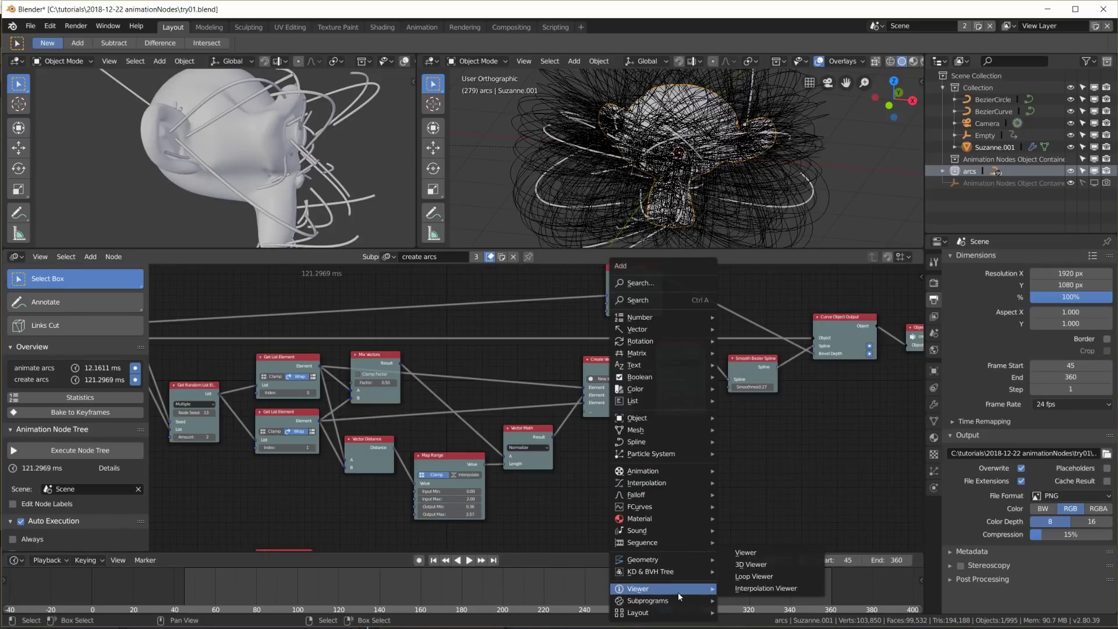
left_click(751, 565)
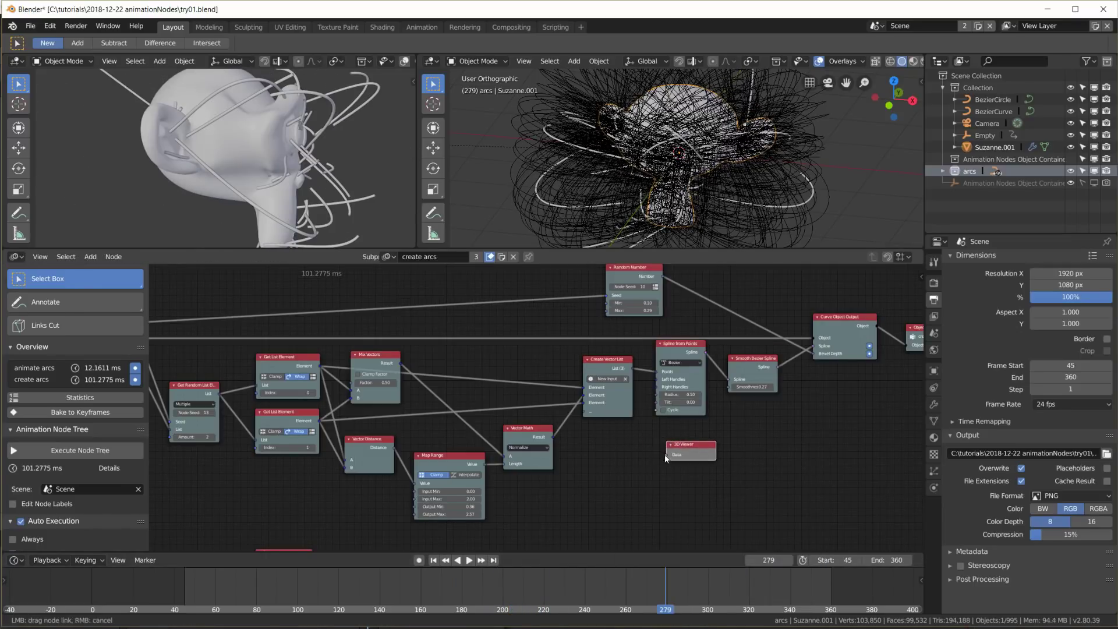
left_click_drag(633, 372, 633, 369)
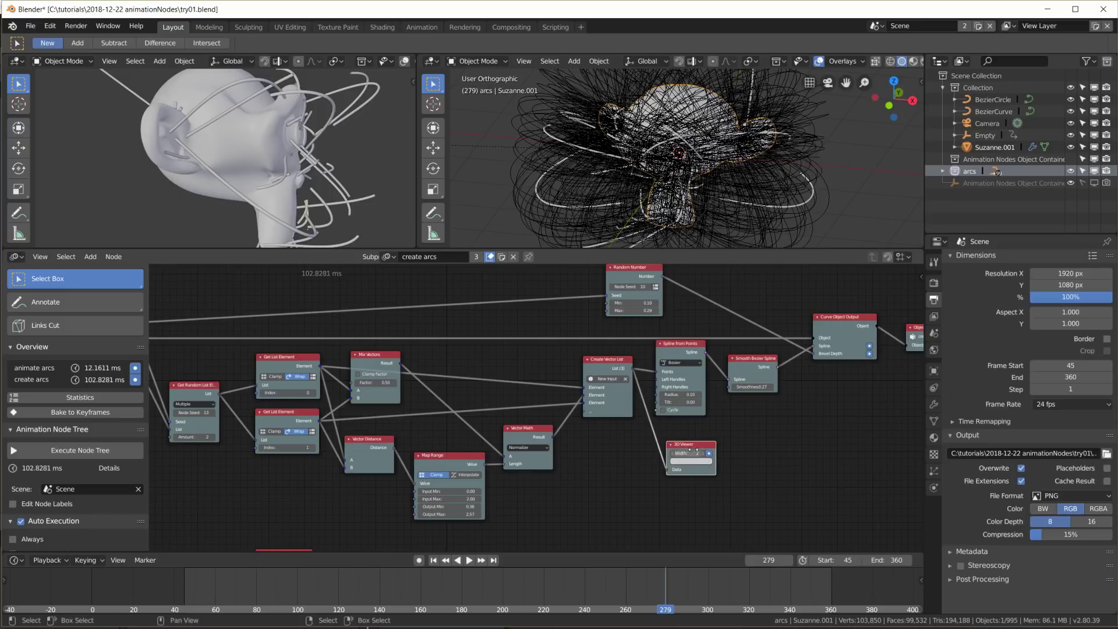
left_click(689, 464)
left_click(704, 410)
left_click_drag(684, 453, 725, 453)
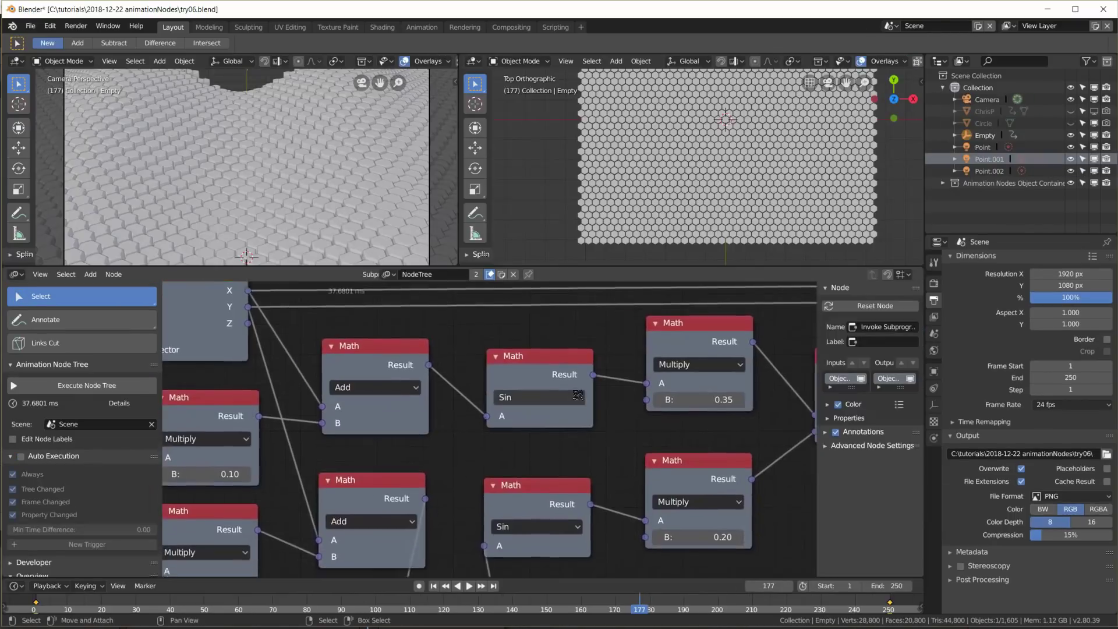
middle_click_drag(576, 419, 592, 376)
Rewind and play the hex-tile wave animation, zooming out the camera view
left_click(434, 586)
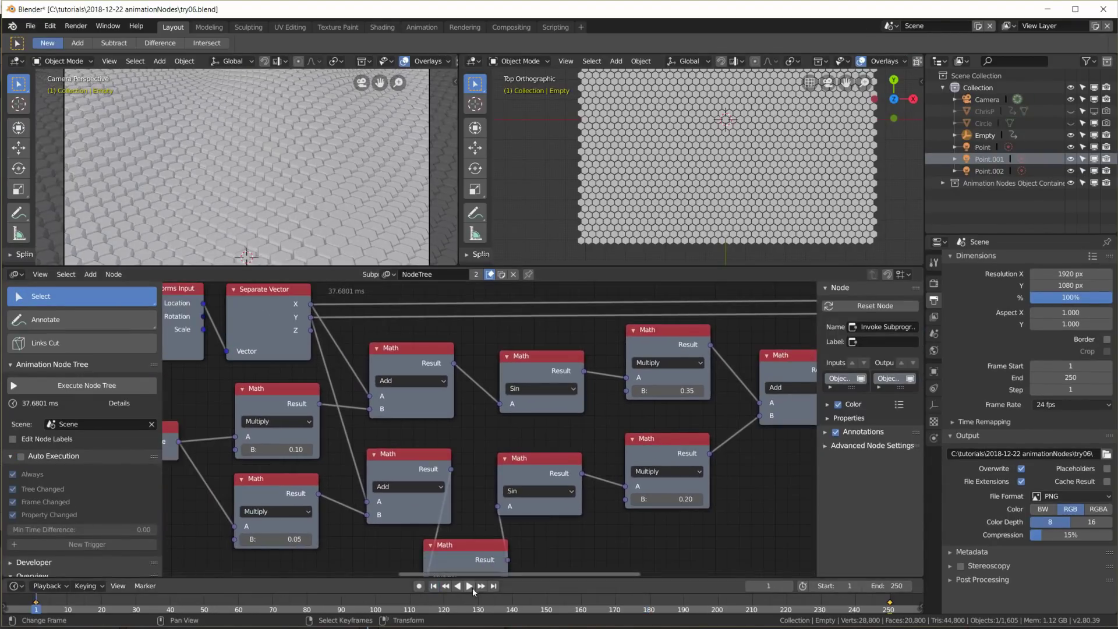
left_click(469, 586)
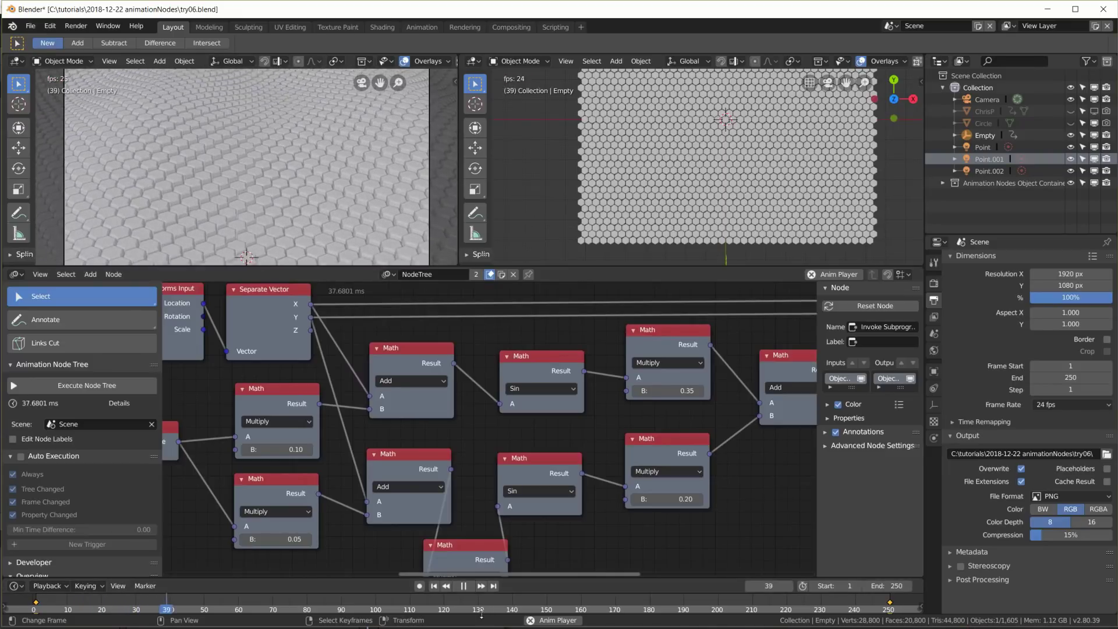
scroll(300, 205, "down", 5)
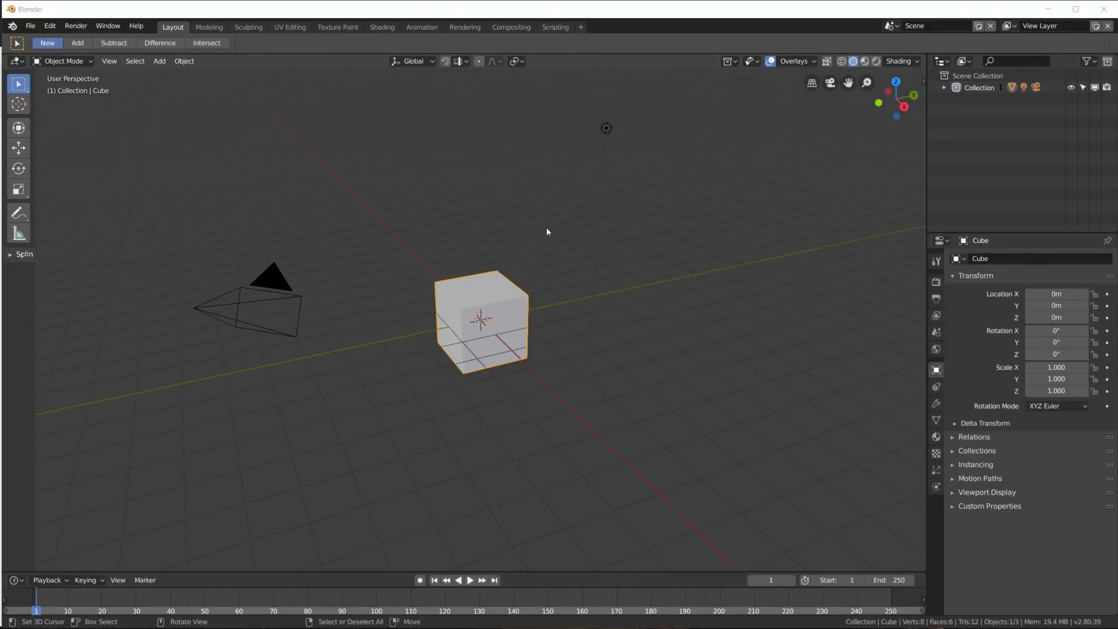
Delete the default cube, camera and light from the scene
key("a")
key("x")
left_click(520, 209)
middle_click_drag(534, 283, 574, 281)
Add a plane and scale it up in Edit Mode
key("shift+a")
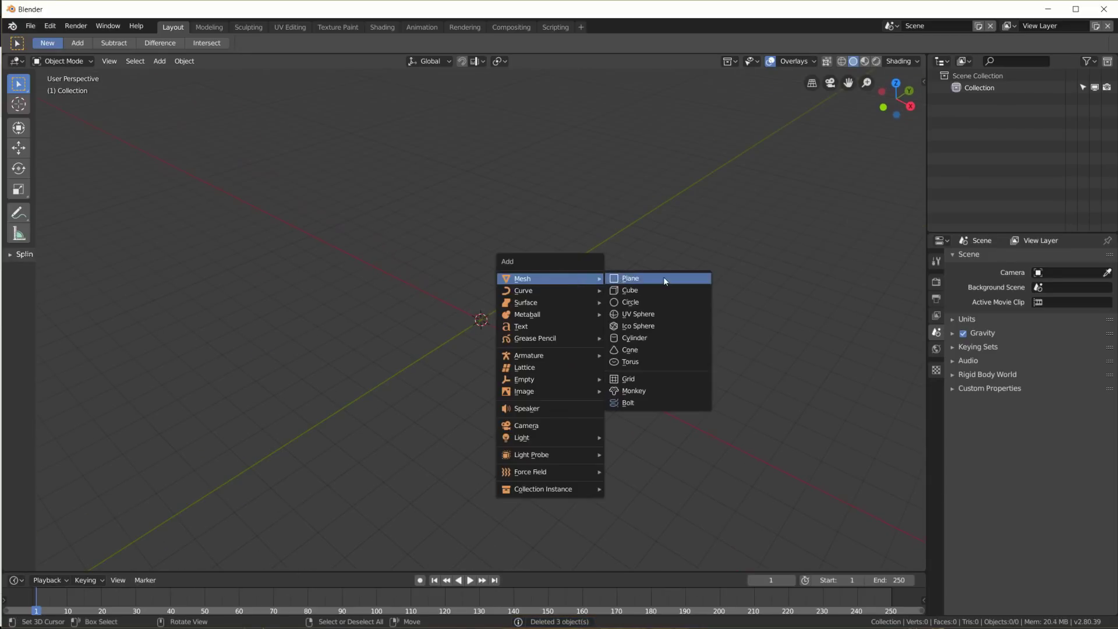
left_click(662, 277)
key("Tab")
key("s")
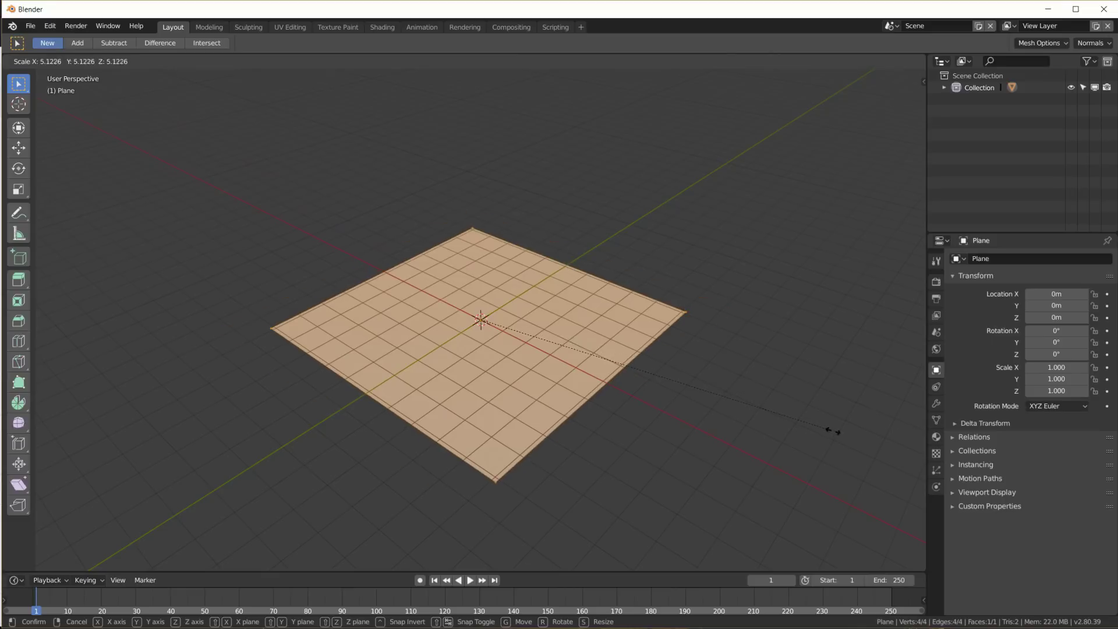
left_click(724, 337)
Select the plane's back edge and extrude it straight up along Z into a wall
left_click(701, 318)
left_click(477, 228)
left_click(479, 228, "shift")
key("e")
key("z")
left_click(495, 200)
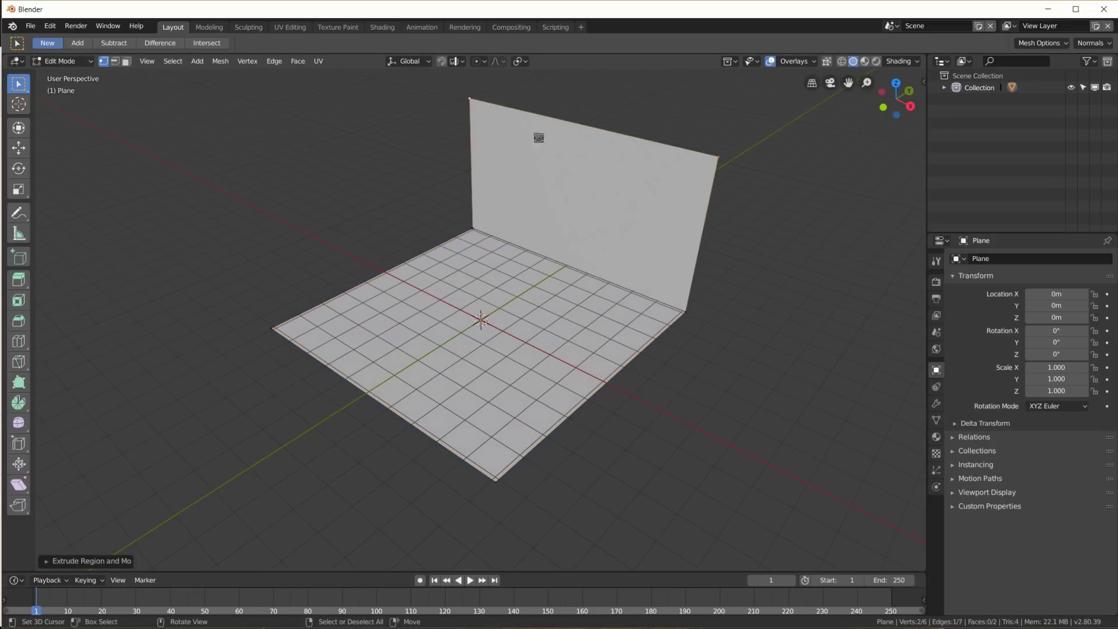
Bevel the floor-to-wall edge into a smooth curved bend
left_click(474, 236)
left_click(685, 313, "shift")
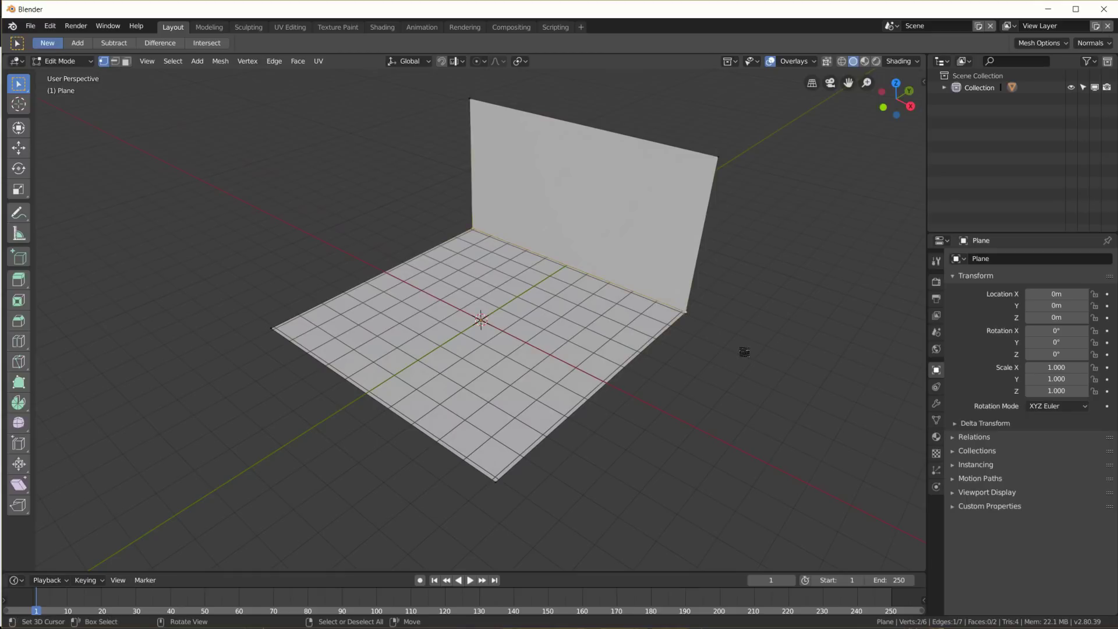
key("ctrl+b")
scroll(797, 315, "up", 7)
left_click(810, 304)
Shade the backdrop smooth and switch to an orthographic top view
key("Tab")
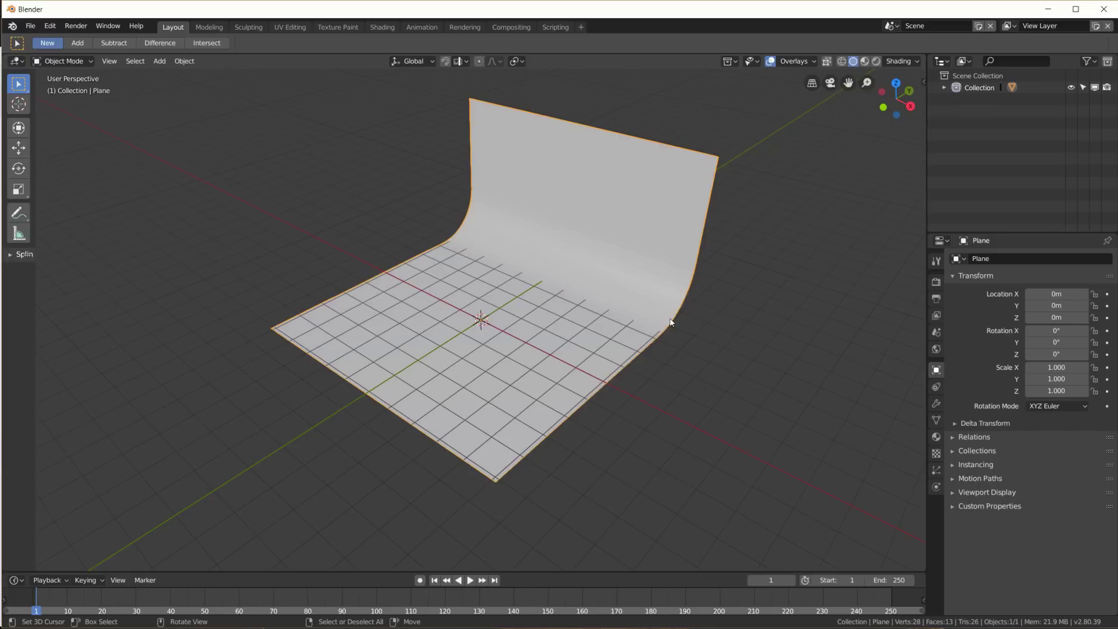
right_click(670, 319)
left_click(670, 317)
middle_click_drag(673, 337, 724, 365)
key("KP_7")
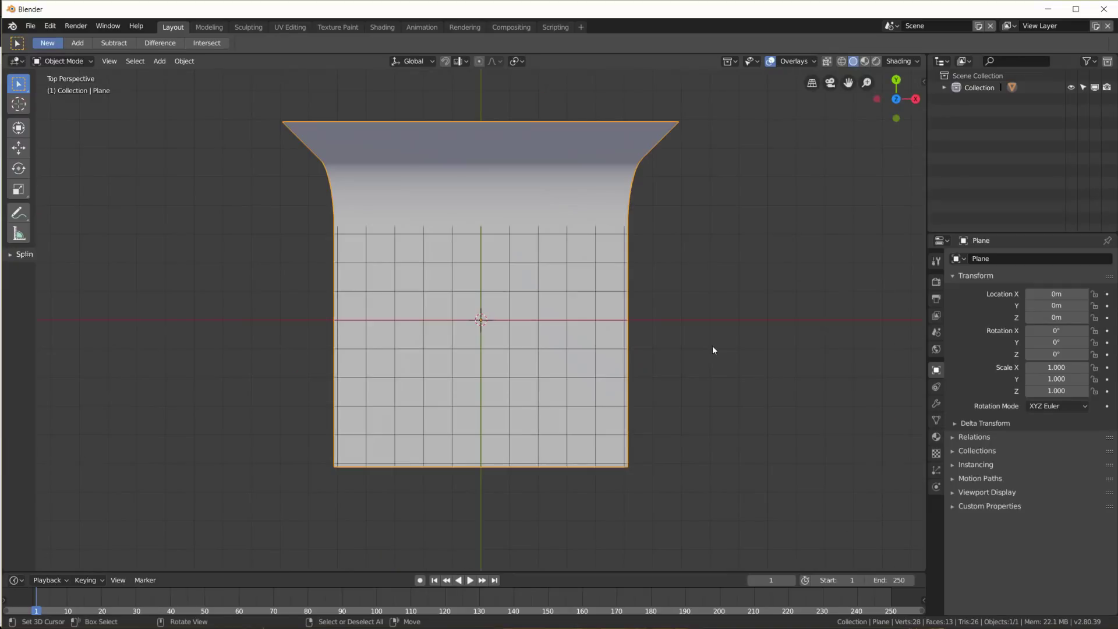
key("KP_5")
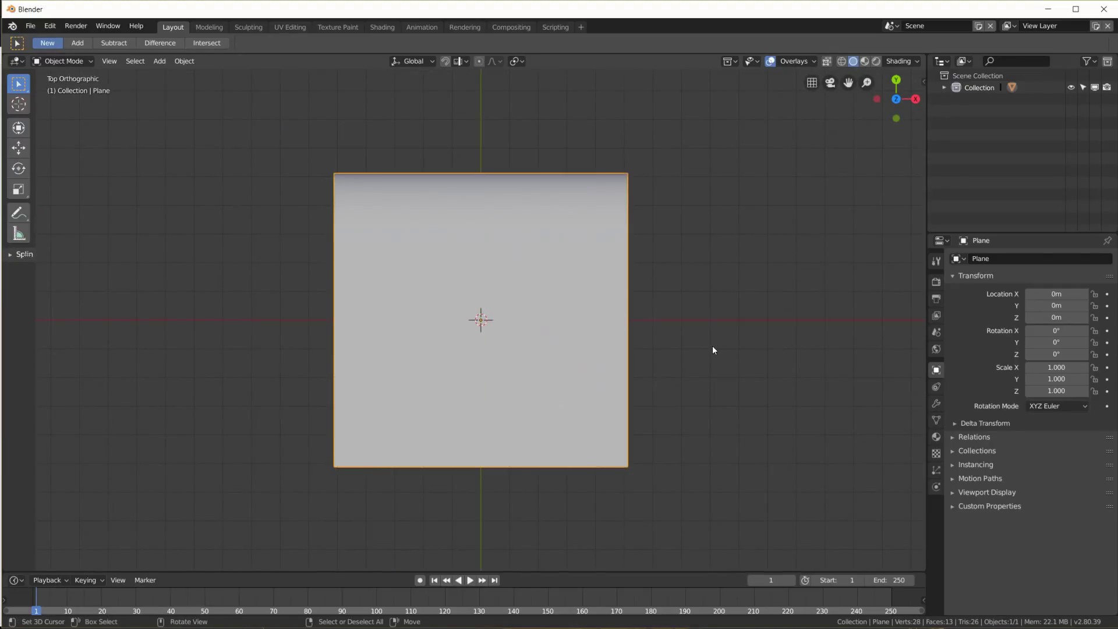
Add a point light over the backdrop's upper-left and raise it above the floor
key("shift+a")
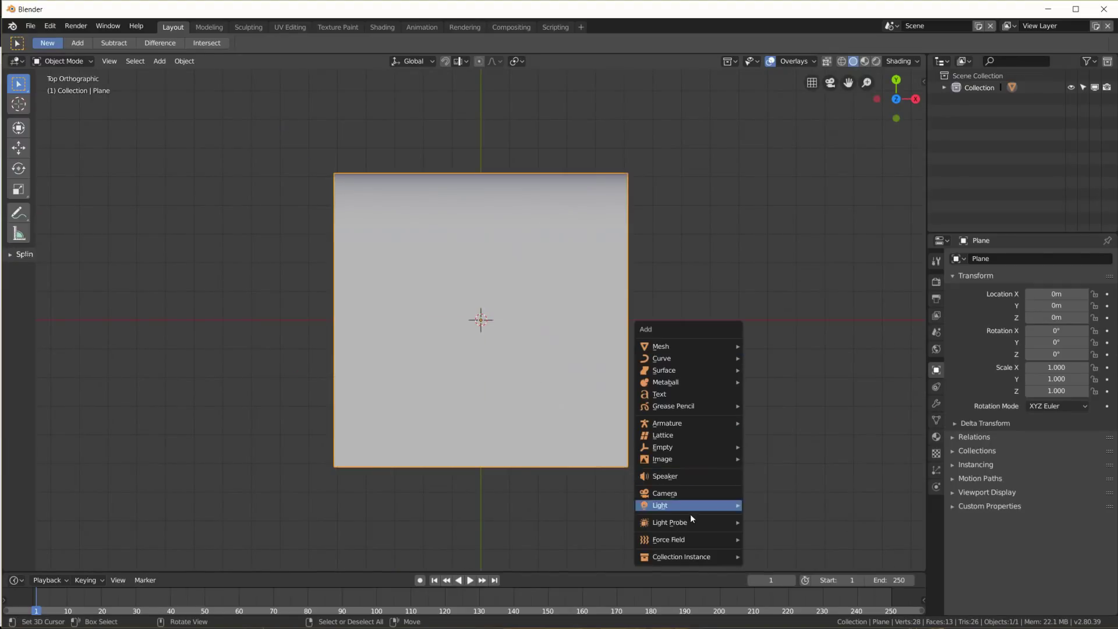
mouse_move(692, 508)
left_click(767, 505)
key("g")
left_click(545, 382)
key("KP_3")
key("g")
left_click(554, 304)
middle_click_drag(553, 305, 683, 418)
Duplicate the light to the right side and colour the upper-left light blue
key("shift+d")
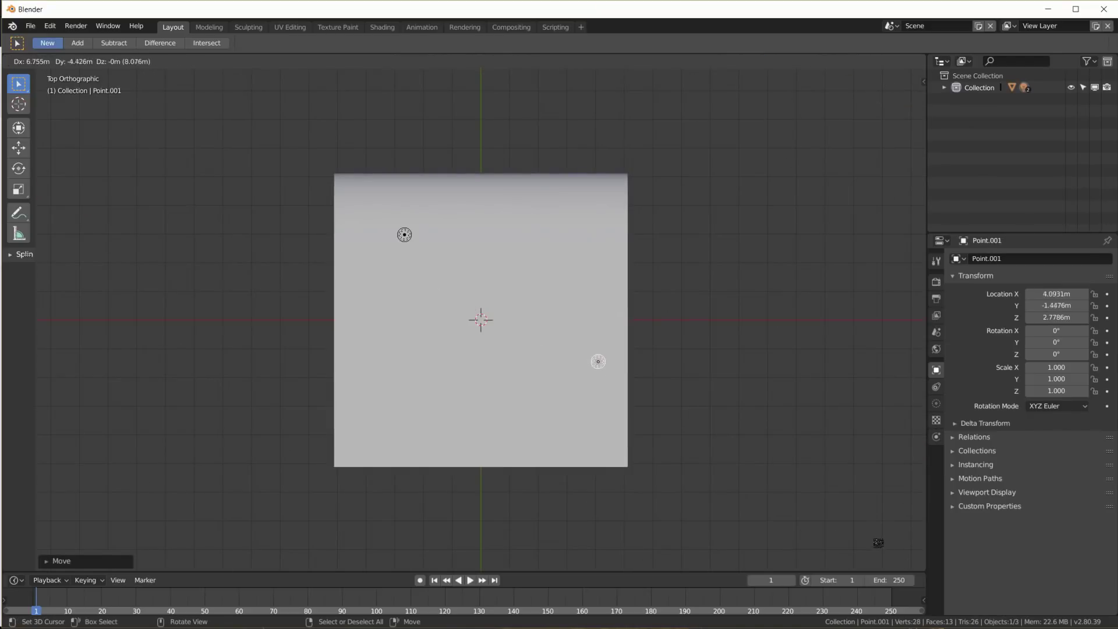
left_click(880, 514)
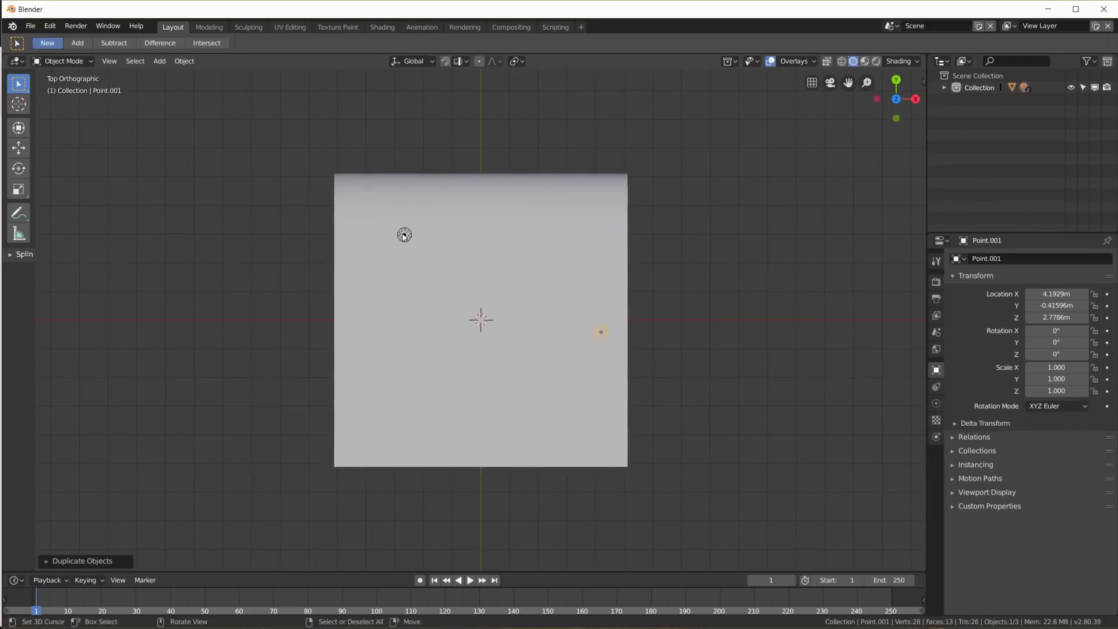
left_click(404, 235)
left_click(404, 234)
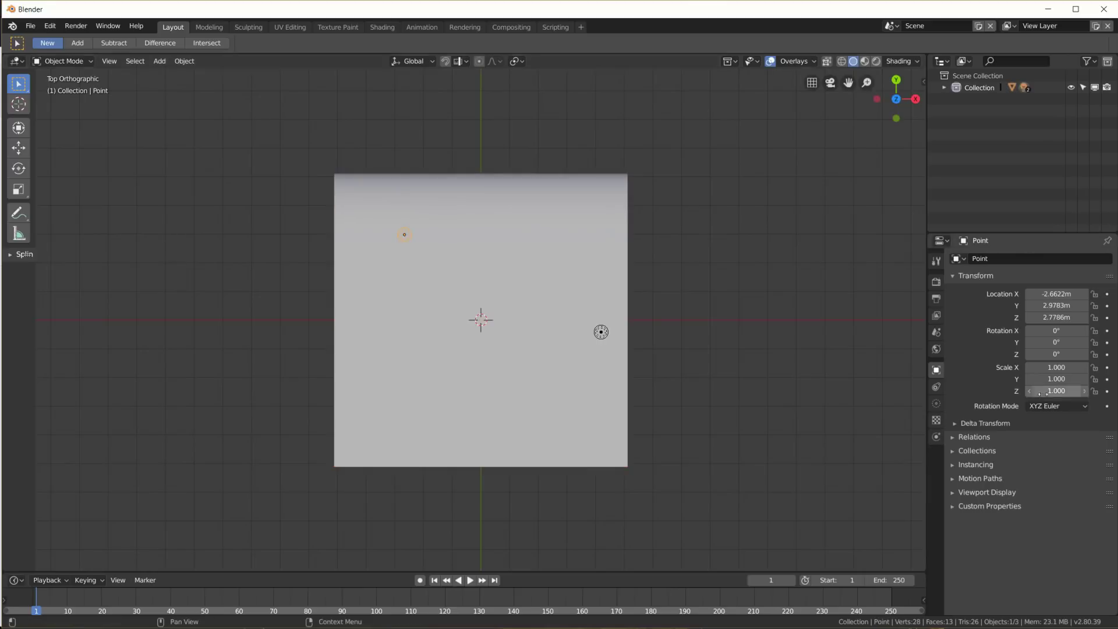
left_click(935, 406)
left_click(1051, 322)
left_click_drag(1041, 192, 1077, 184)
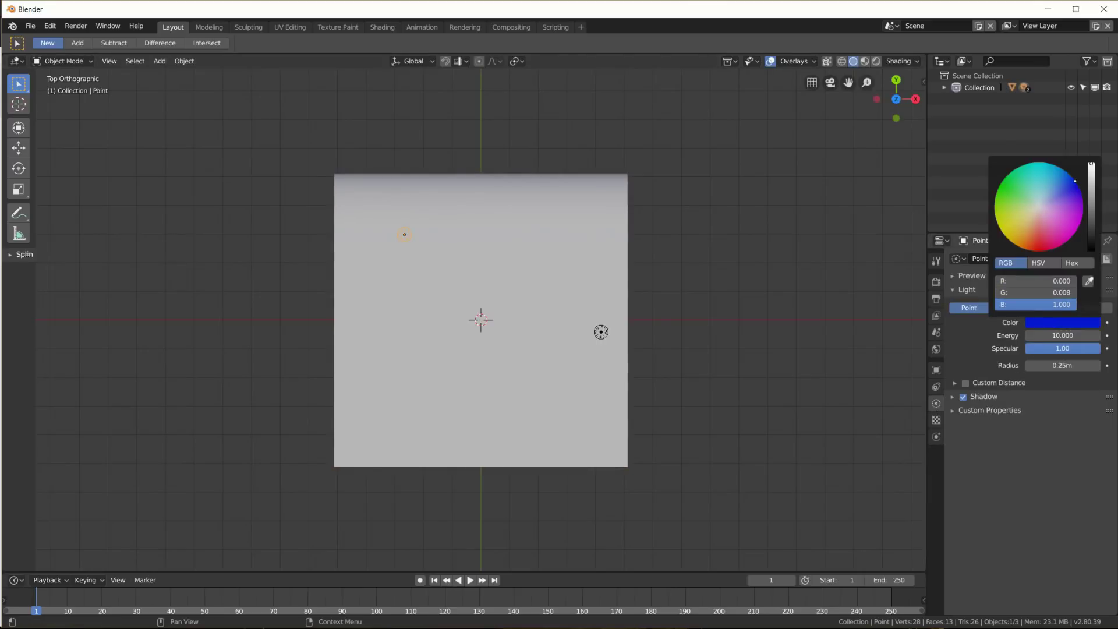
Colour the right-hand point light red
left_click(602, 329)
left_click(602, 330)
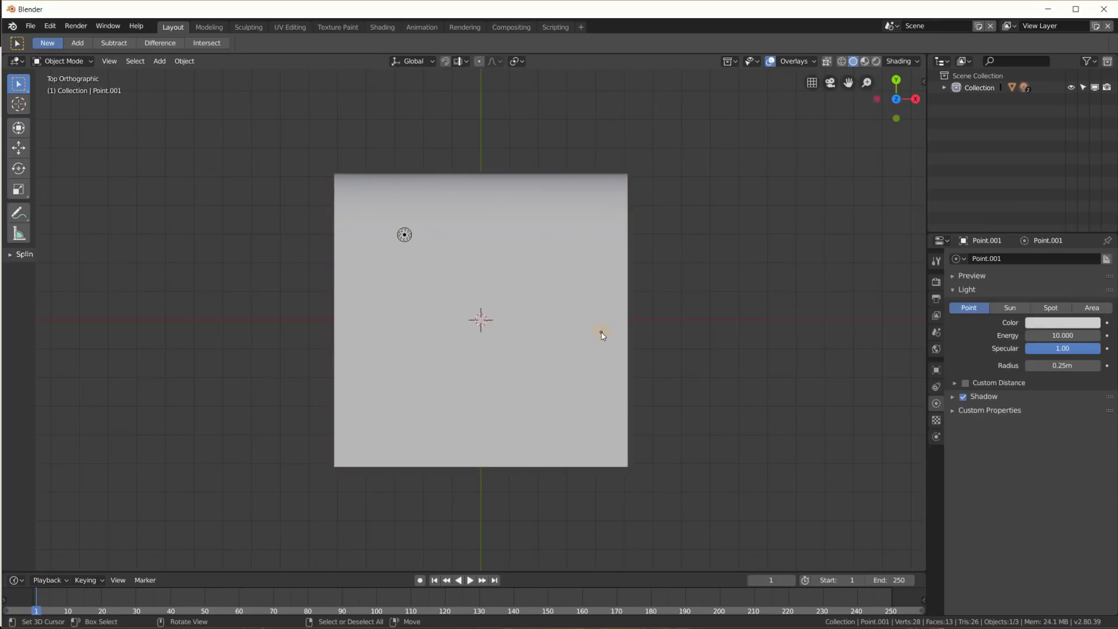
left_click(1044, 323)
left_click_drag(1075, 214, 1041, 249)
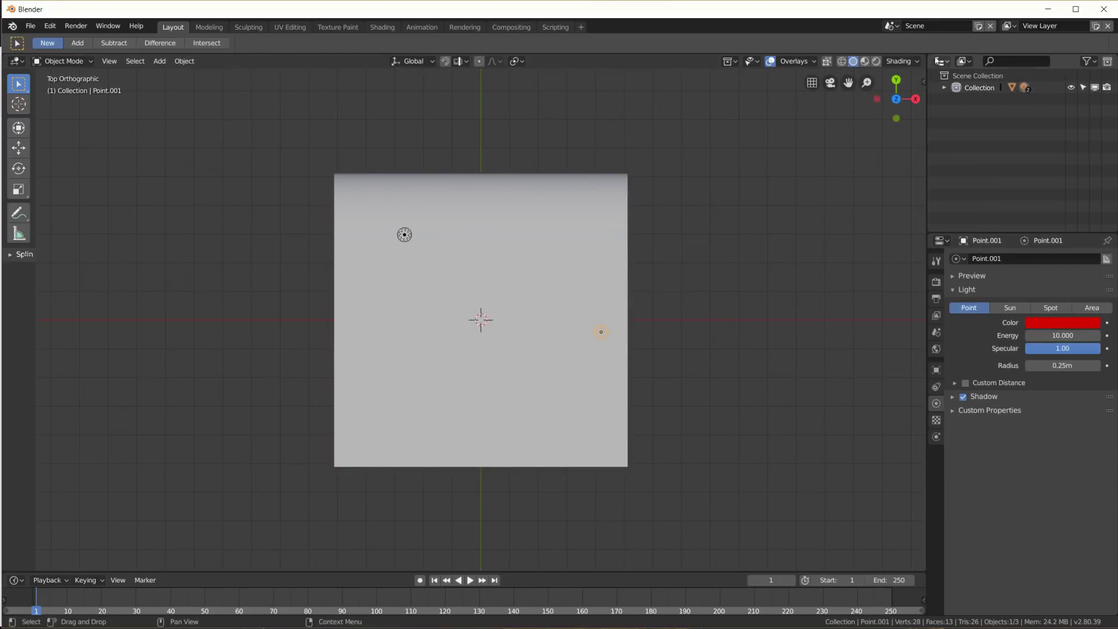
Split the 3D view in two and set the left view to Rendered shading
left_click_drag(924, 56, 453, 61)
scroll(290, 59, "right", 4)
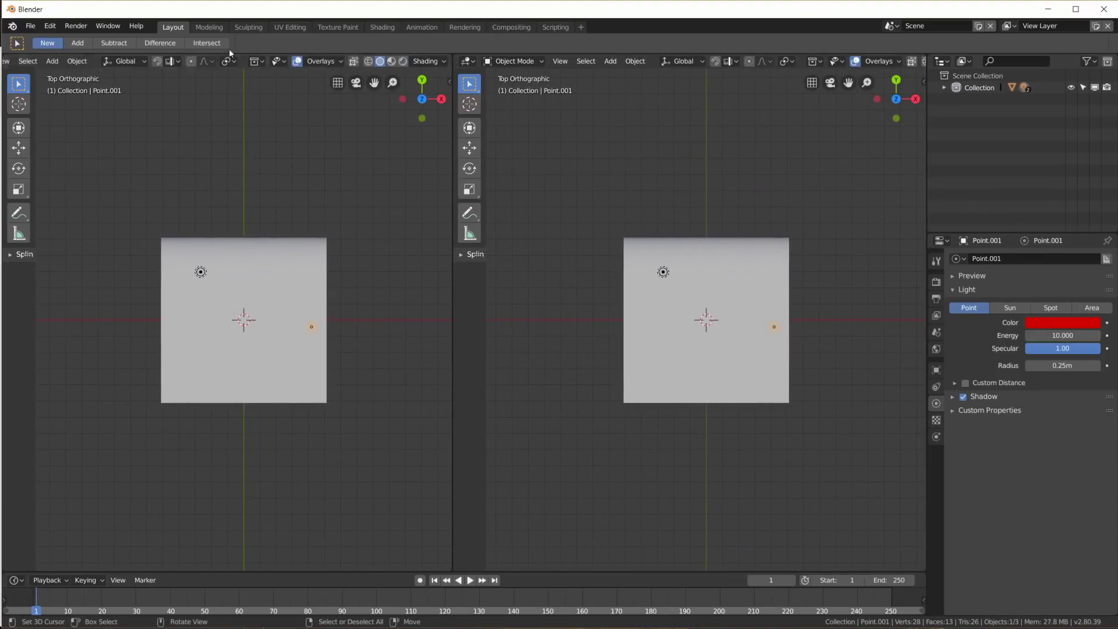
left_click(402, 62)
middle_click_drag(386, 237, 398, 145)
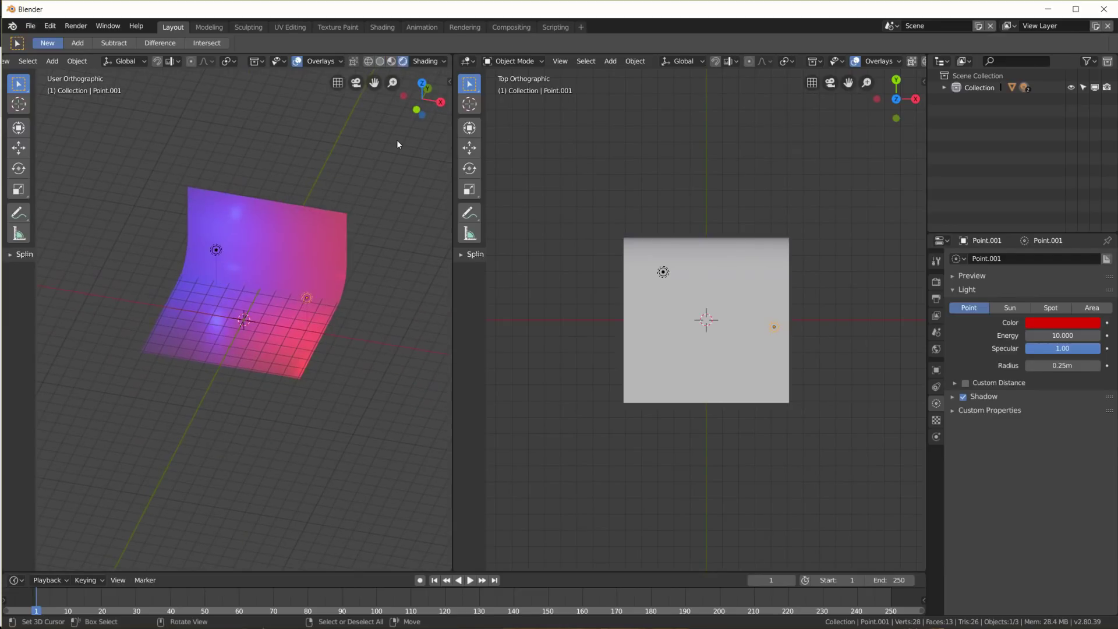
Add a camera, rotate it 90° on X and place it in front of the backdrop
key("shift+a")
left_click(745, 296)
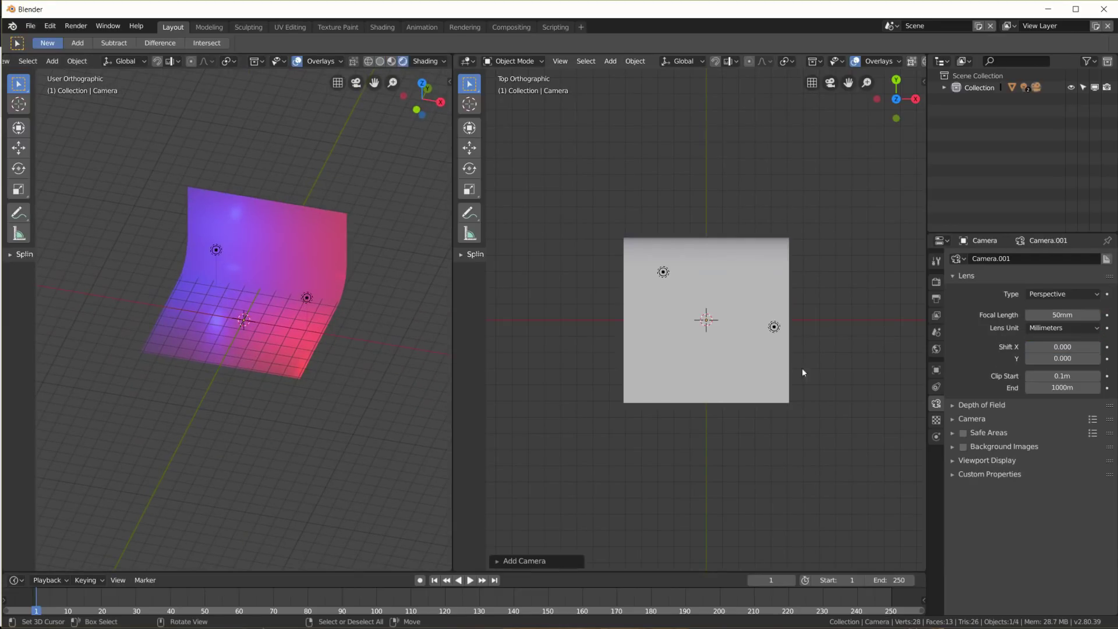
middle_click_drag(767, 383, 681, 302)
key("KP_3")
key("r")
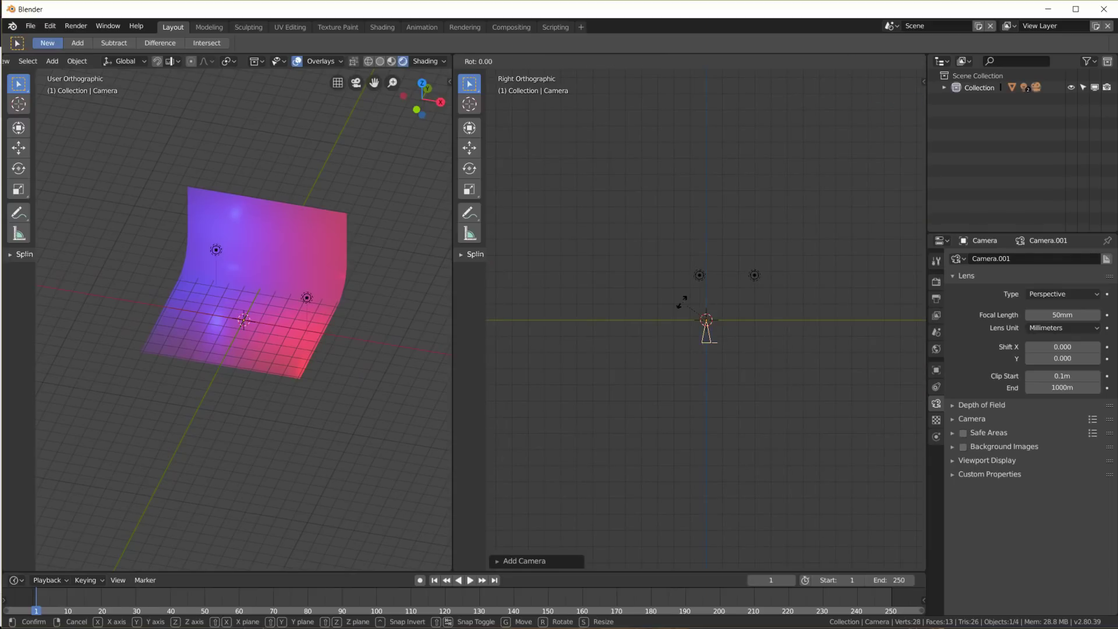
key("x")
key("9")
key("0")
key("Return")
key("g")
left_click(597, 345)
Look through the camera in the left view, orbit the right view, and enlarge the timeline
key("KP_0")
scroll(211, 297, "up", 1)
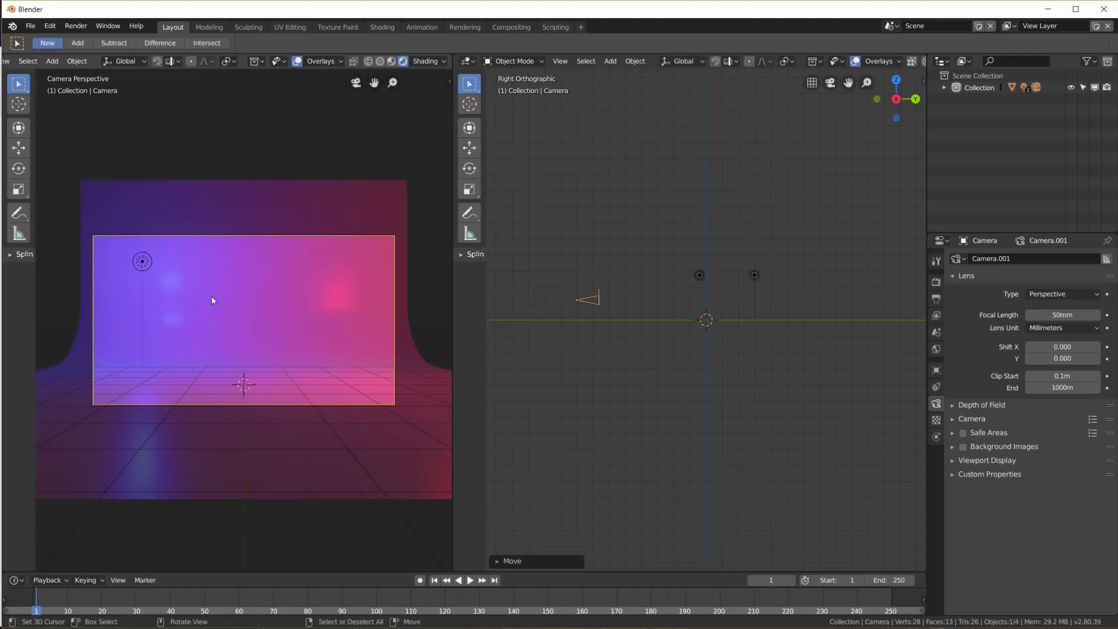
mouse_move(740, 326)
middle_mouse_down()
mouse_move(746, 359)
mouse_move(817, 359)
mouse_move(842, 345)
mouse_move(764, 352)
mouse_move(791, 401)
mouse_move(804, 341)
mouse_move(749, 337)
middle_mouse_up()
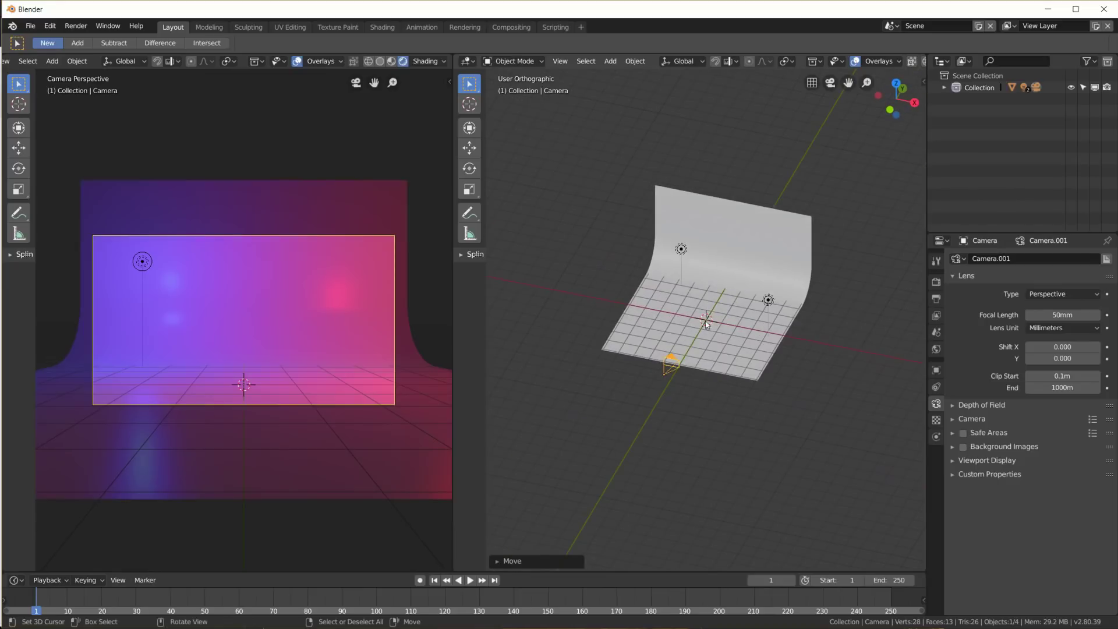
scroll(707, 321, "up", 3)
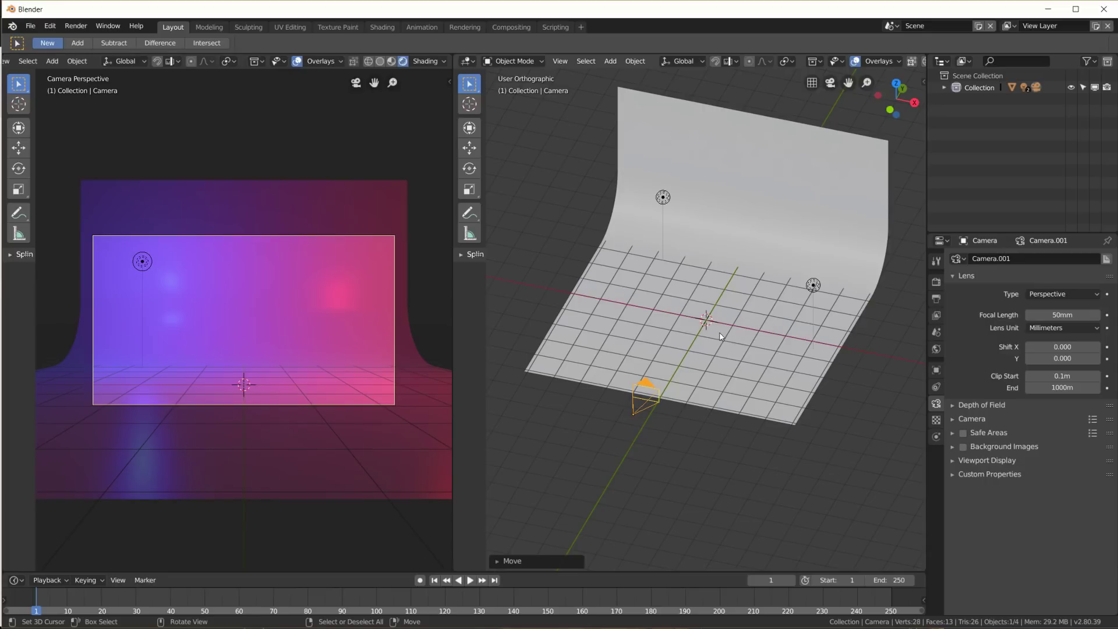
scroll(738, 352, "up", 3)
scroll(738, 352, "down", 2)
left_click_drag(550, 573, 563, 290)
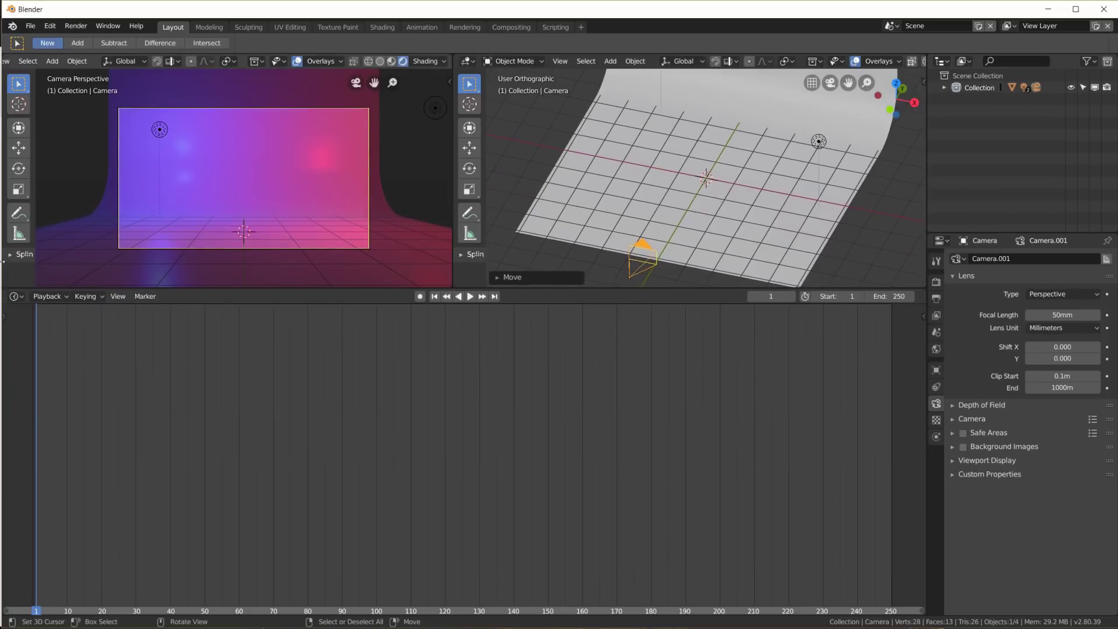
Switch the timeline area to an Animation Nodes editor and create a new NodeTree
left_click(17, 297)
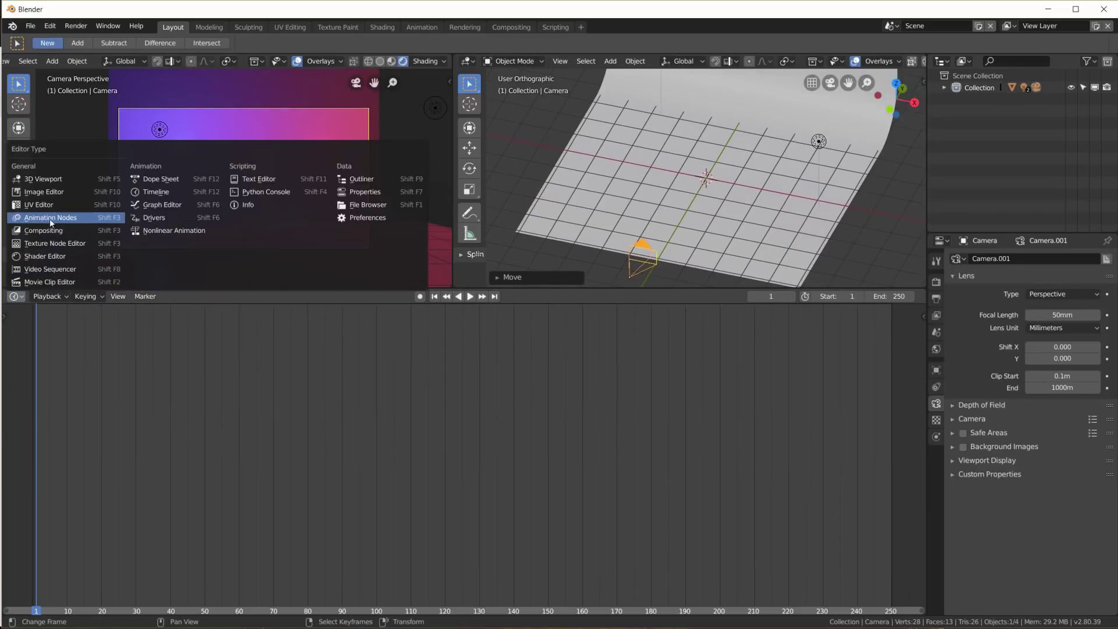
left_click(74, 219)
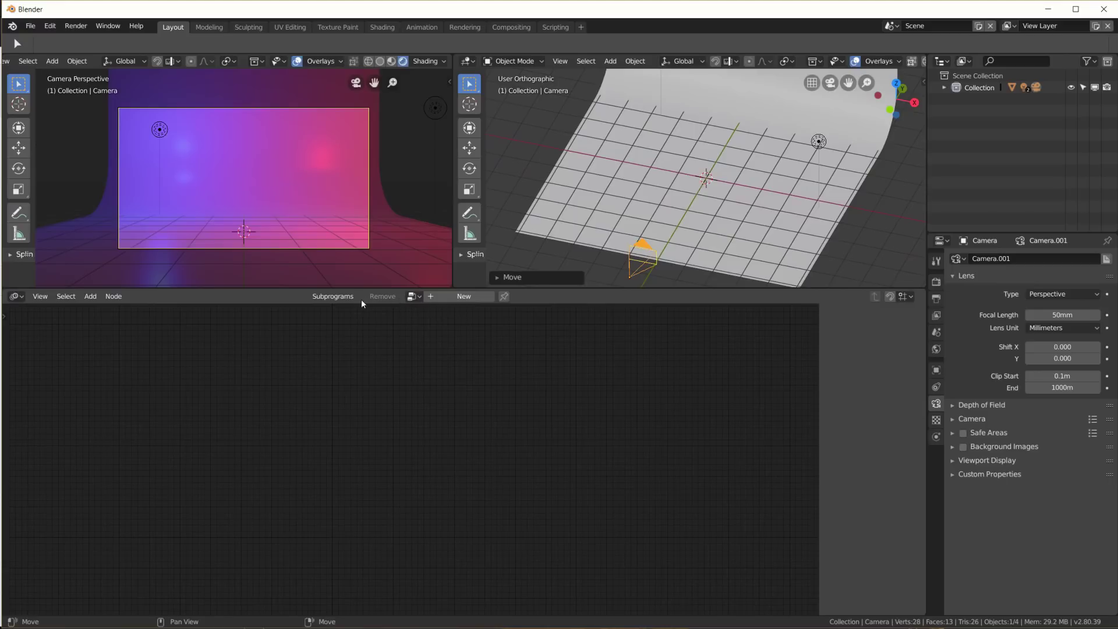
left_click(454, 297)
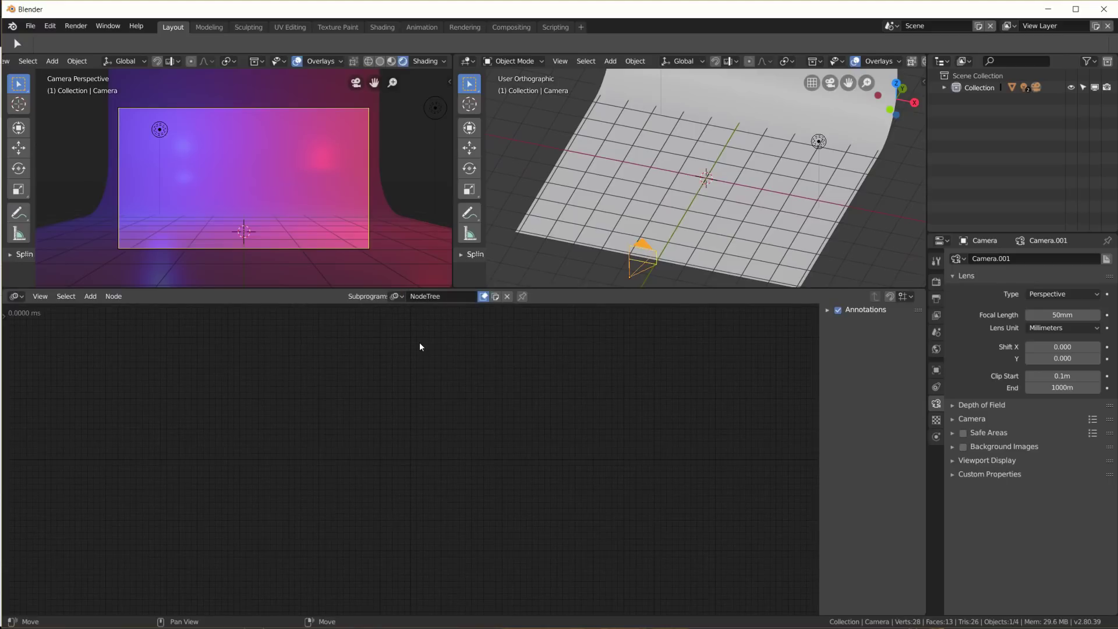
Set the tree's auto-execution to Tree, Frame and Property Changed instead of Always
key("t")
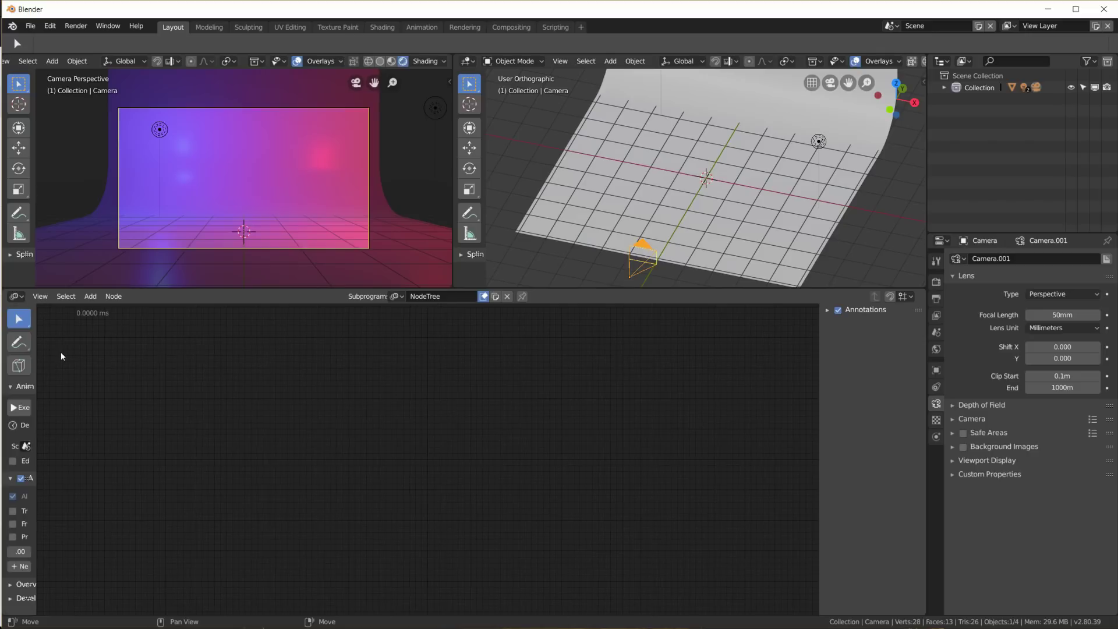
left_click_drag(37, 375, 159, 388)
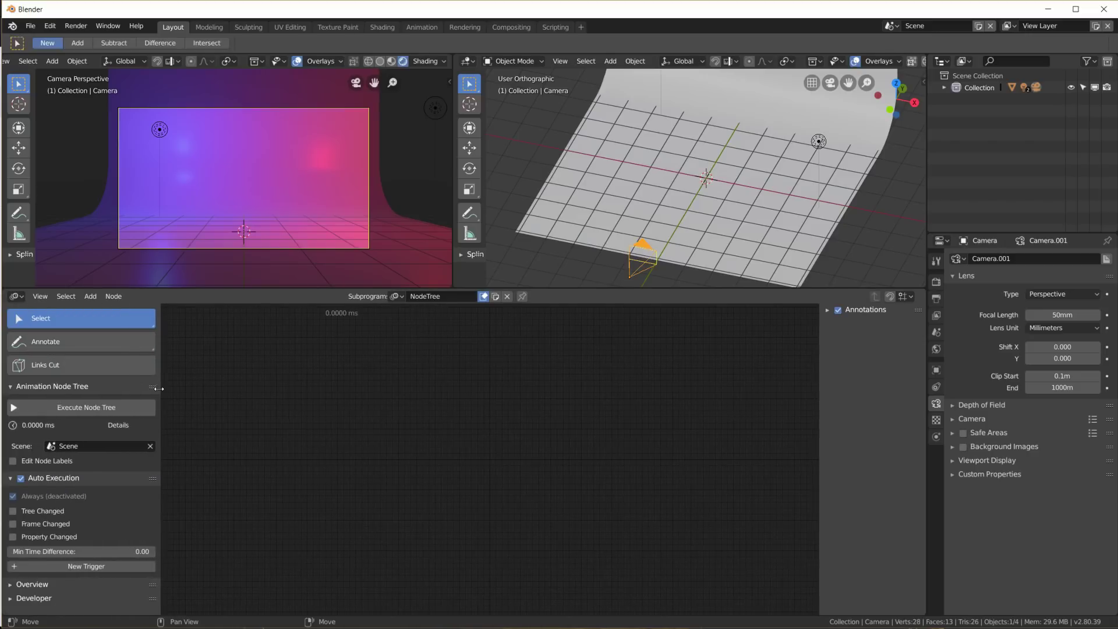
left_click(13, 496)
left_click_drag(13, 511, 15, 539)
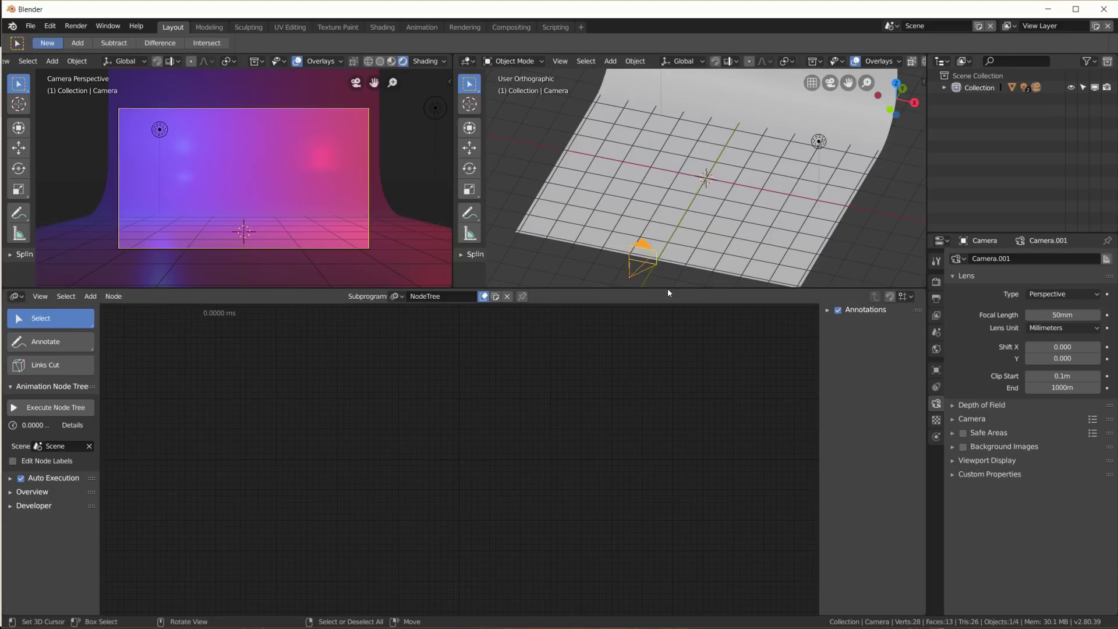
left_click_drag(668, 290, 667, 278)
scroll(704, 173, "up", 2)
scroll(742, 194, "down", 3)
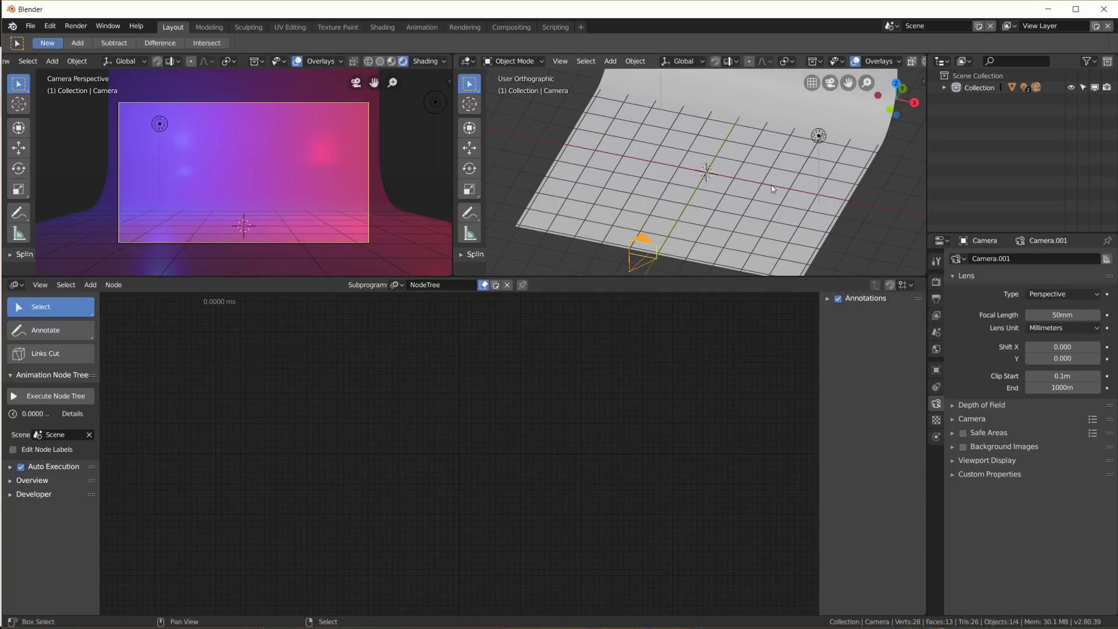
Add a ball metaball and scale it down to a smaller size
key("shift+a")
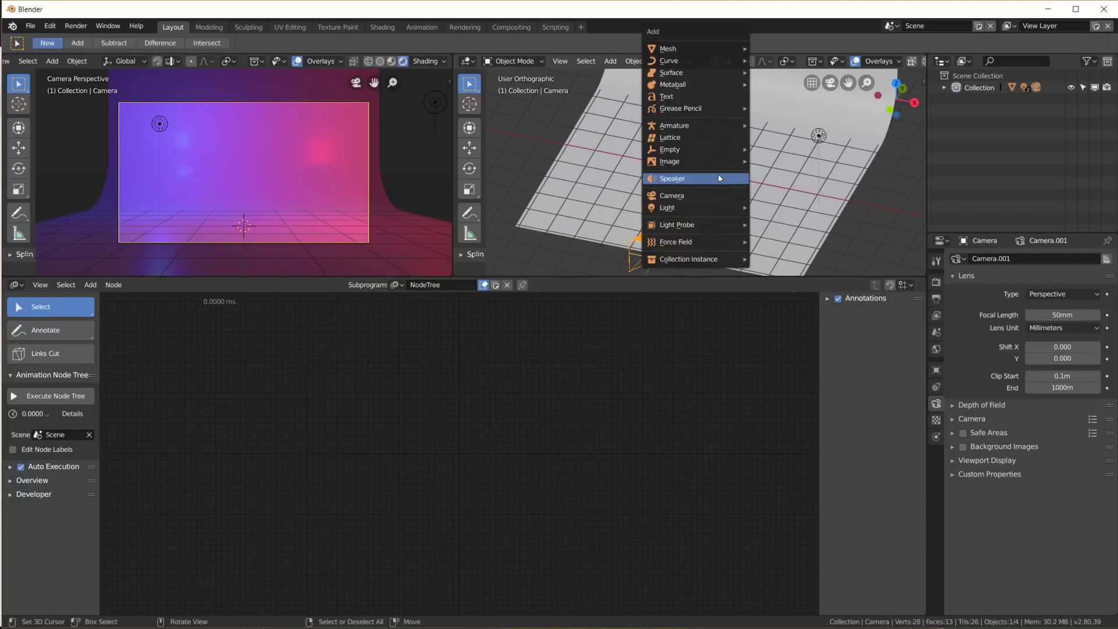
mouse_move(697, 84)
left_click(795, 86)
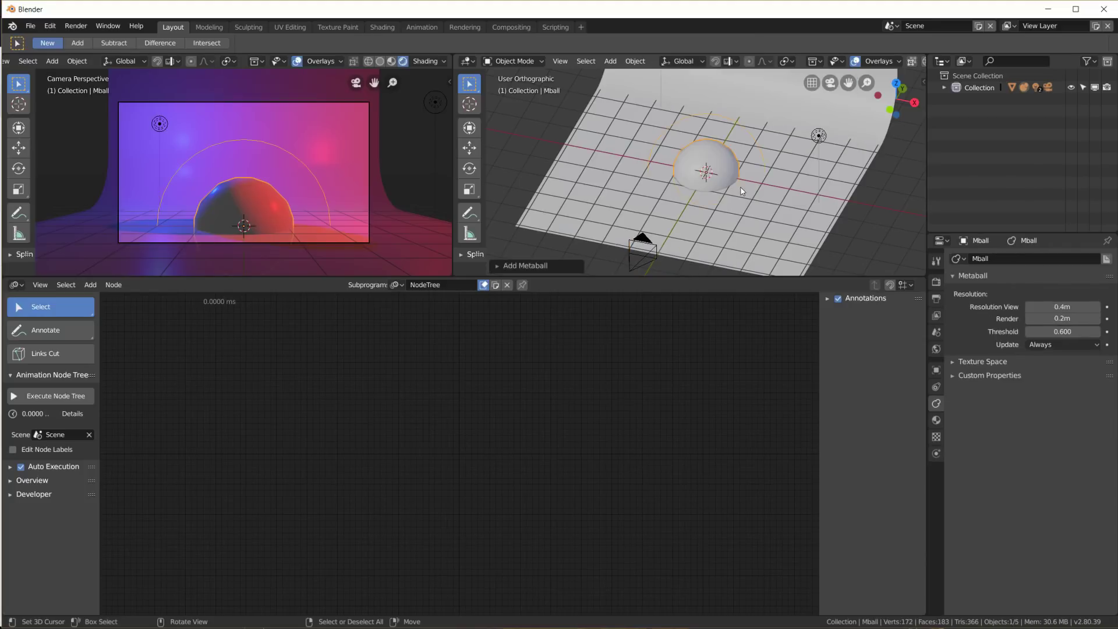
key("s")
left_click(787, 165)
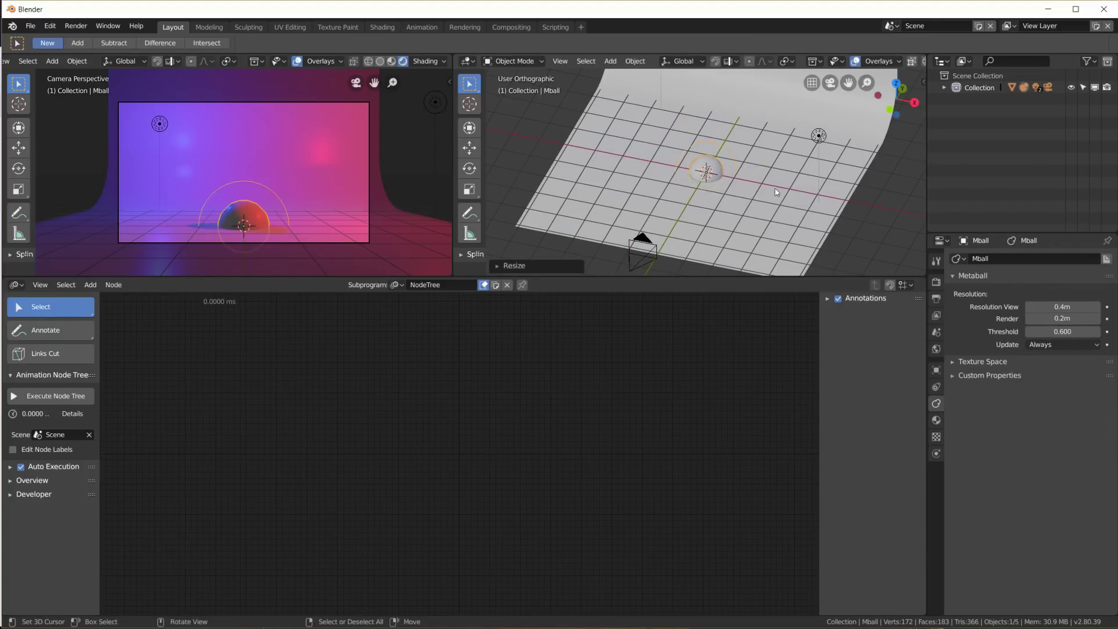
scroll(776, 192, "up", 3)
scroll(776, 192, "down", 4)
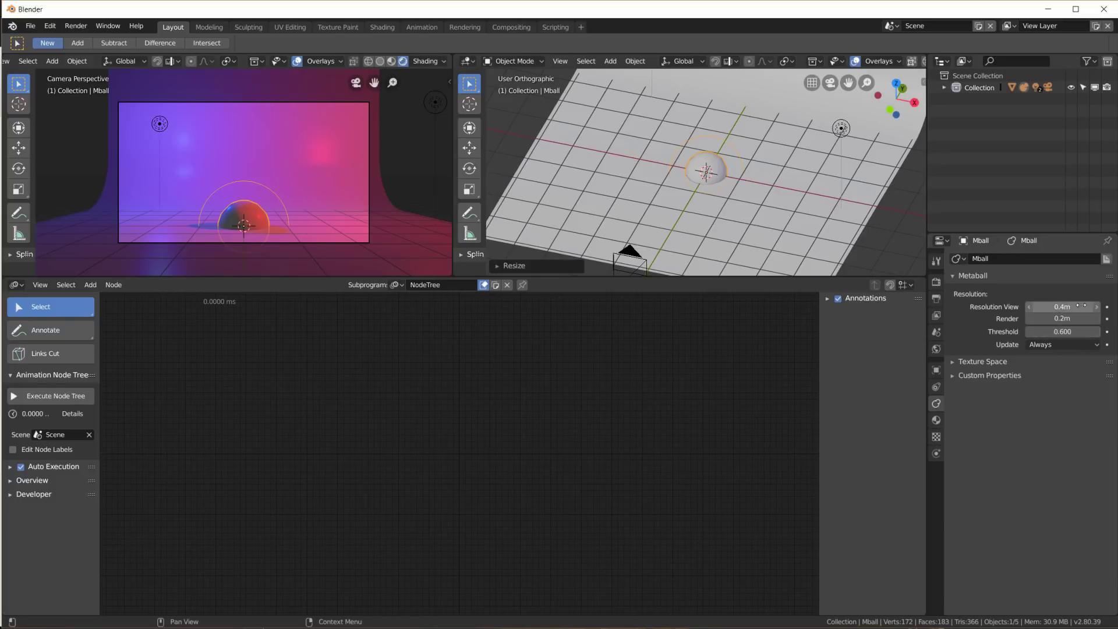
Set the metaball's viewport resolution to 0.2 m and expand the Collection in the Outliner
left_click(1038, 309)
type("0.2")
key("Return")
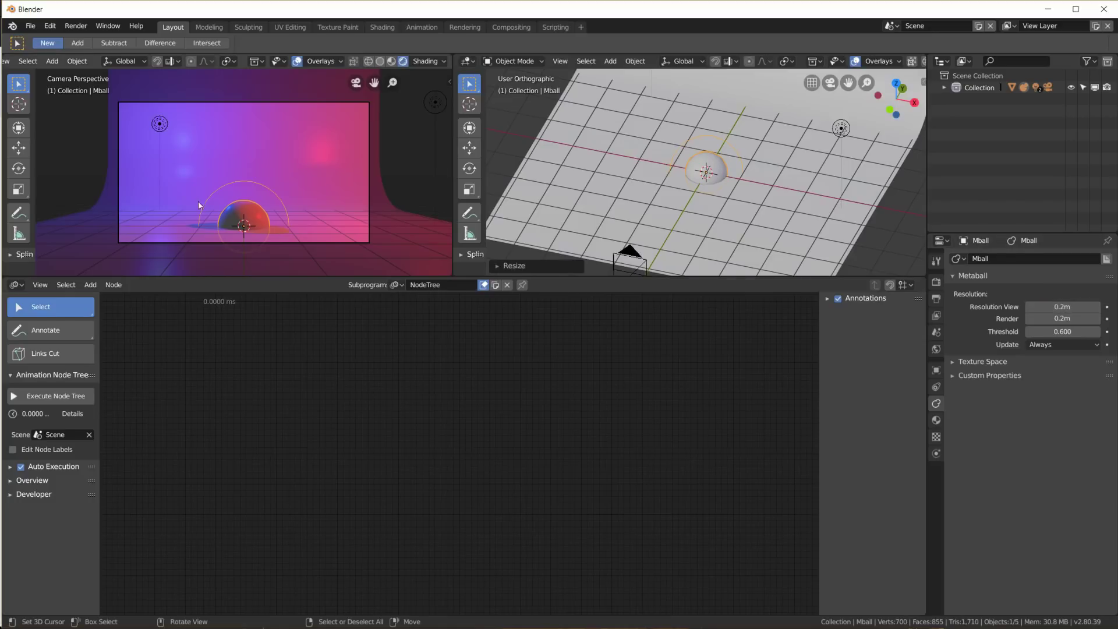
scroll(237, 251, "up", 4)
scroll(299, 223, "down", 4)
left_click(944, 87)
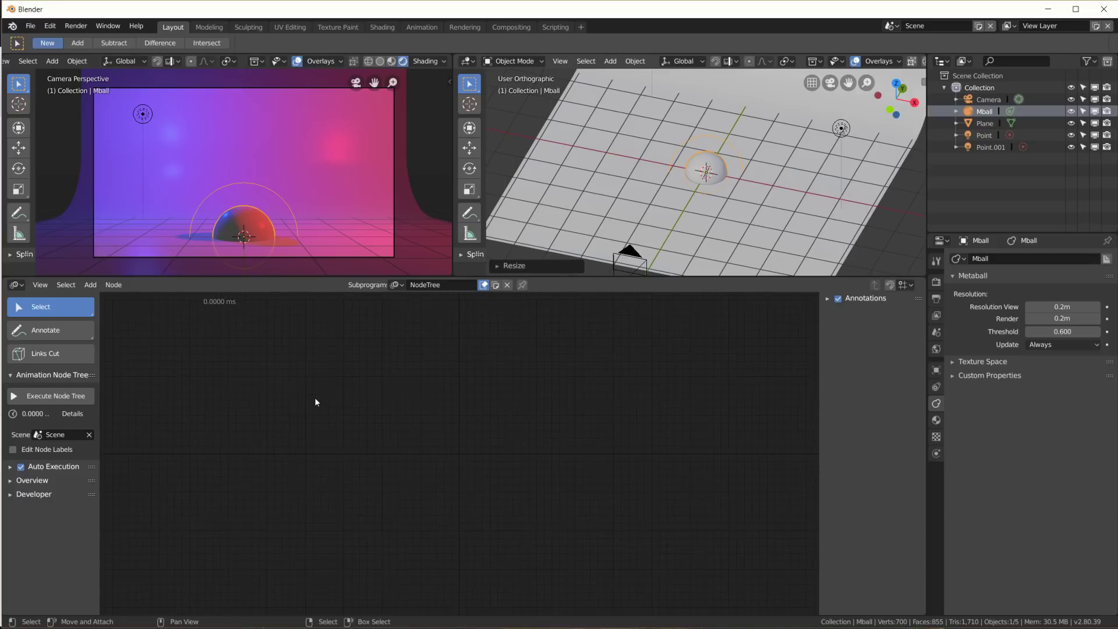
Add an Object Instancer node using Mball as the source object
key("shift+a")
mouse_move(313, 367)
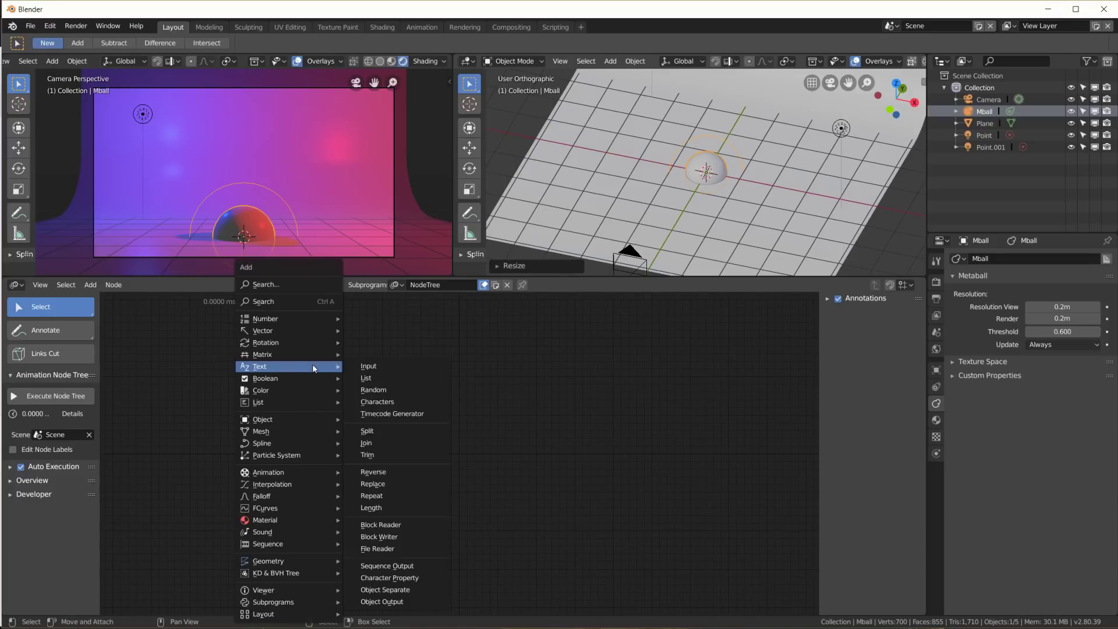
mouse_move(309, 420)
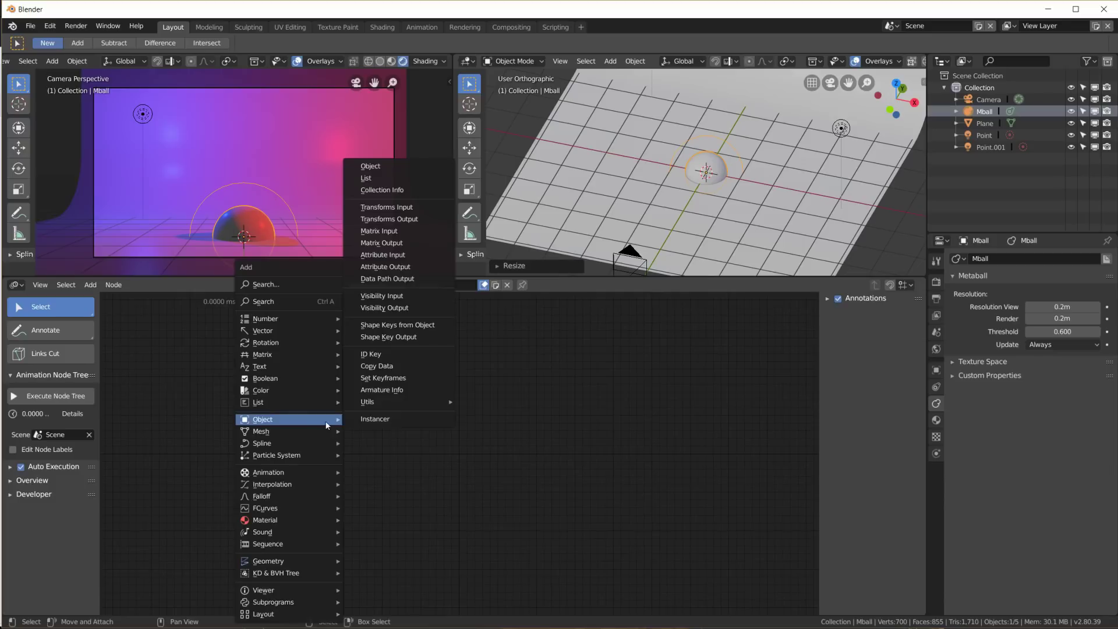
left_click(387, 420)
scroll(393, 376, "up", 2)
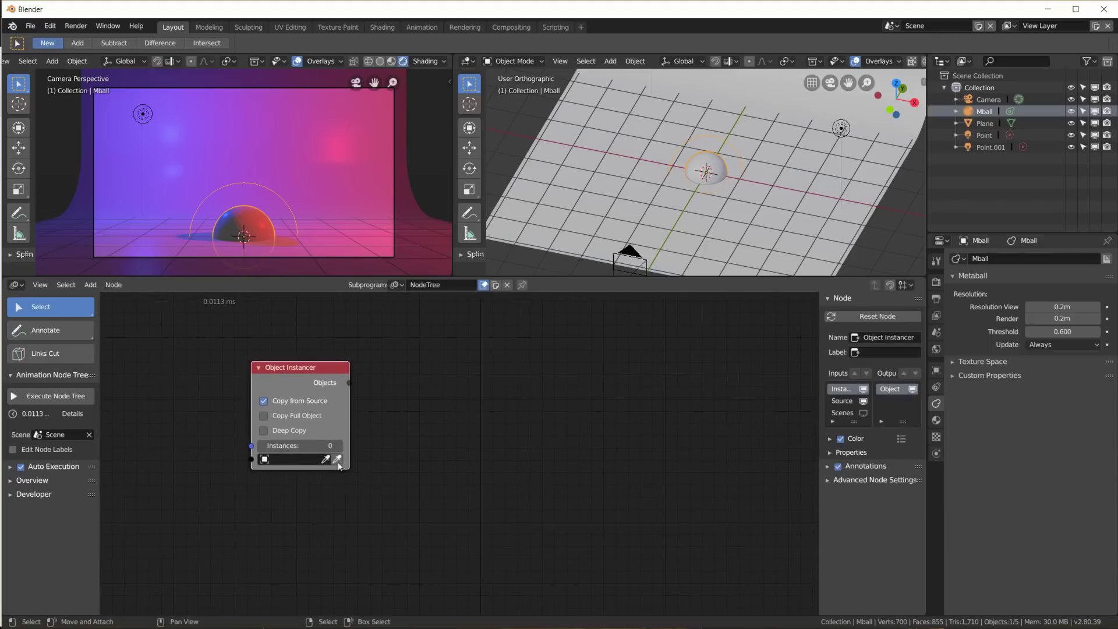
left_click(337, 460)
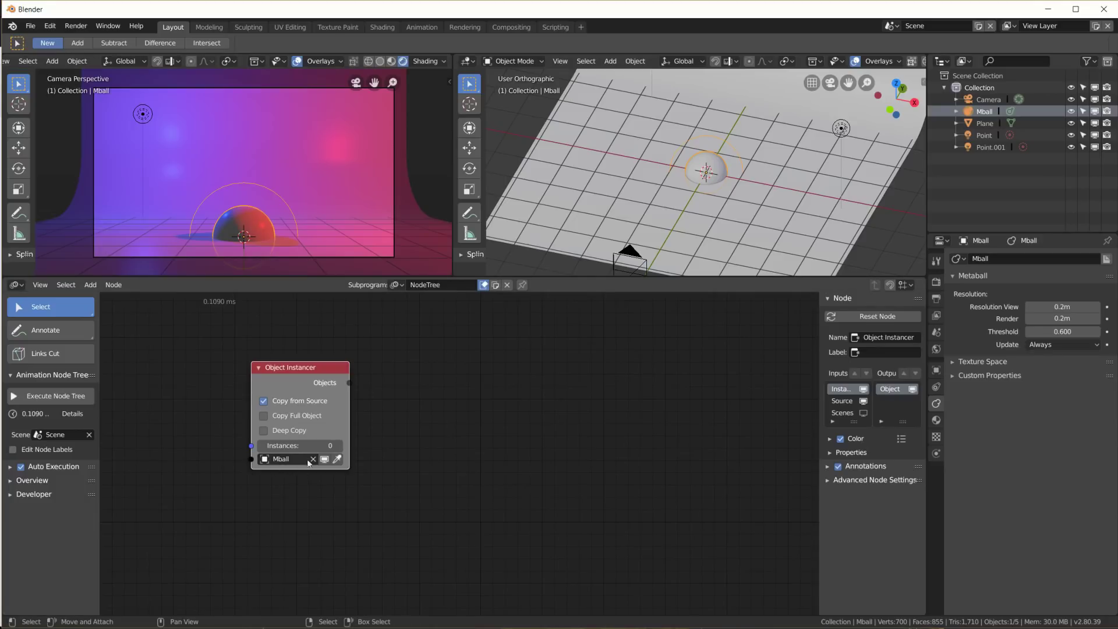
left_click_drag(307, 465, 347, 430)
Enable Copy Full Object and Deep Copy and set Instances to 20
left_click(304, 381)
left_click(304, 395)
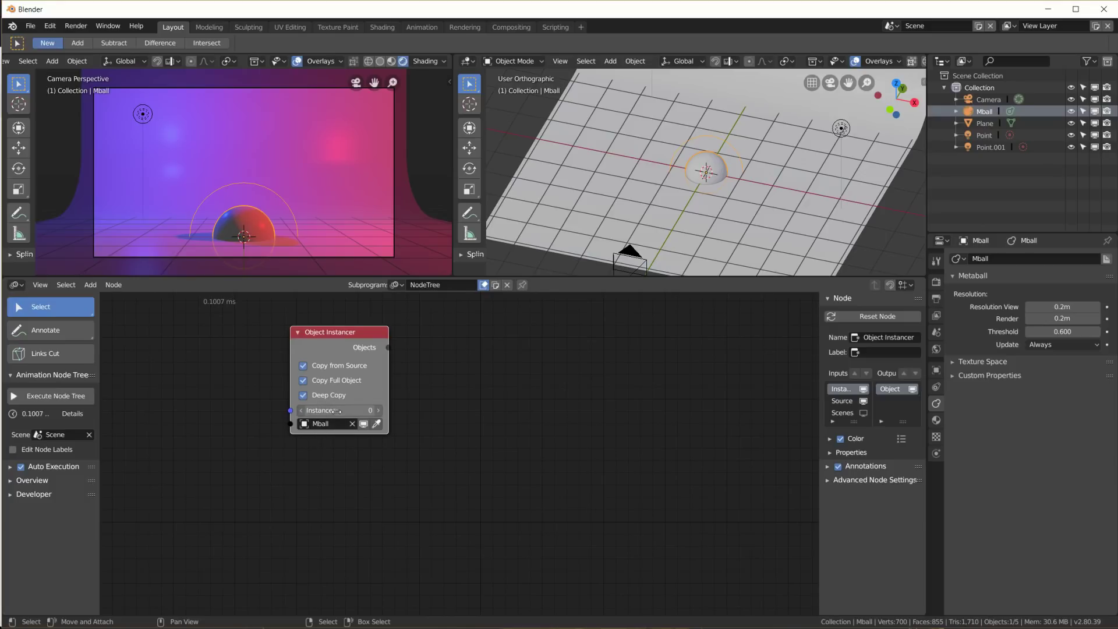
left_click(335, 411)
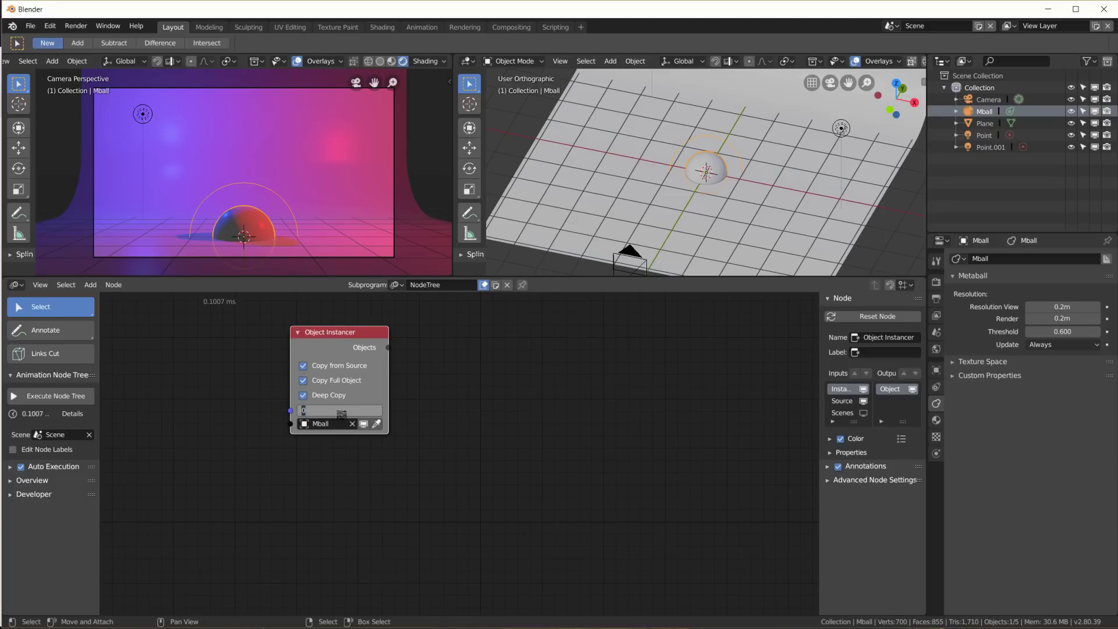
type("20")
key("Return")
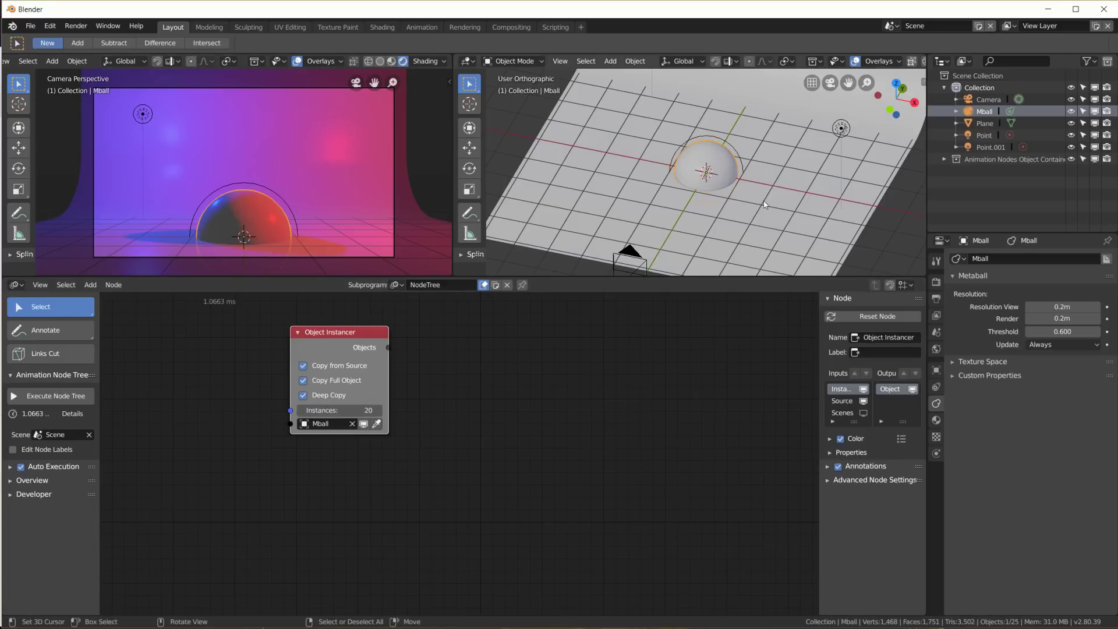
middle_click_drag(769, 199, 794, 175)
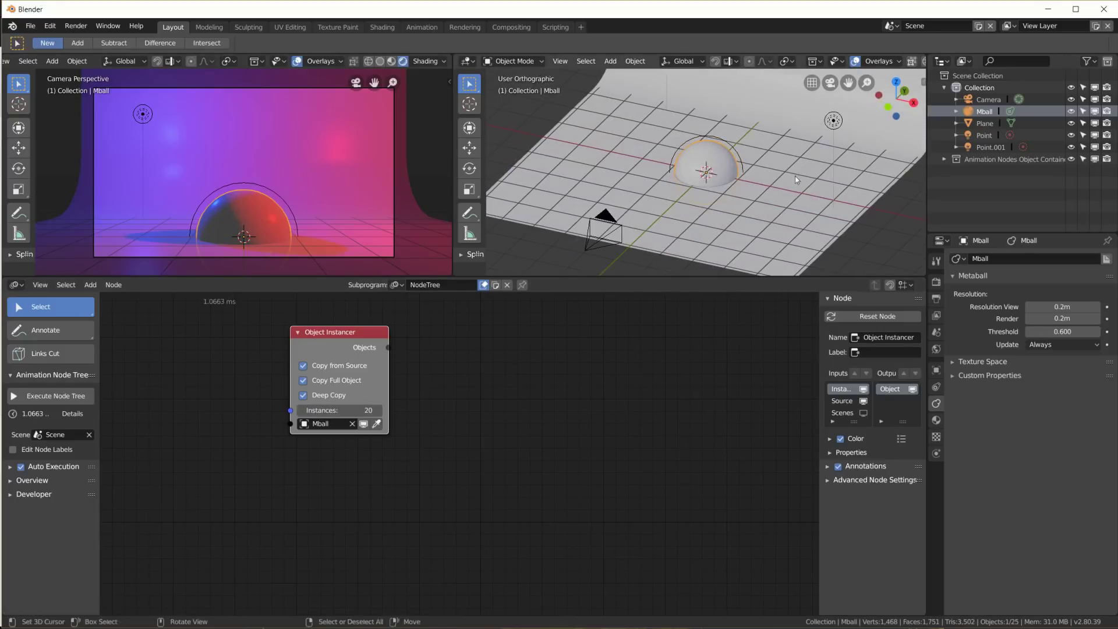
Inspect the 20 instanced metaballs in the Outliner's container, then collapse it
left_click(944, 159)
scroll(1001, 201, "down", 1)
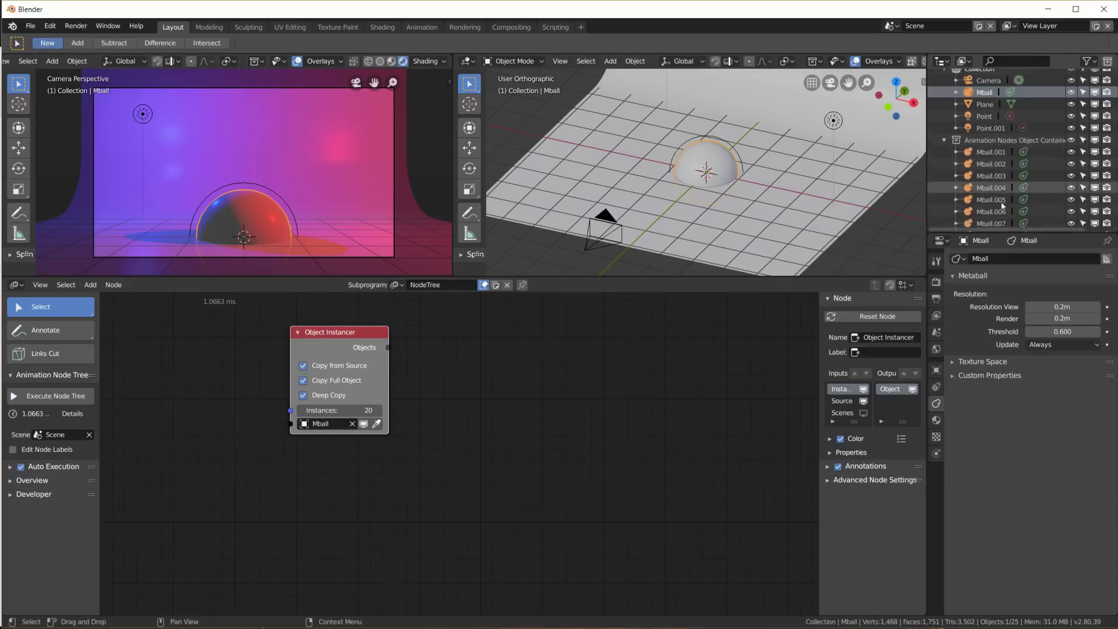
scroll(1001, 204, "down", 7)
scroll(1007, 217, "down", 1)
scroll(1008, 218, "up", 10)
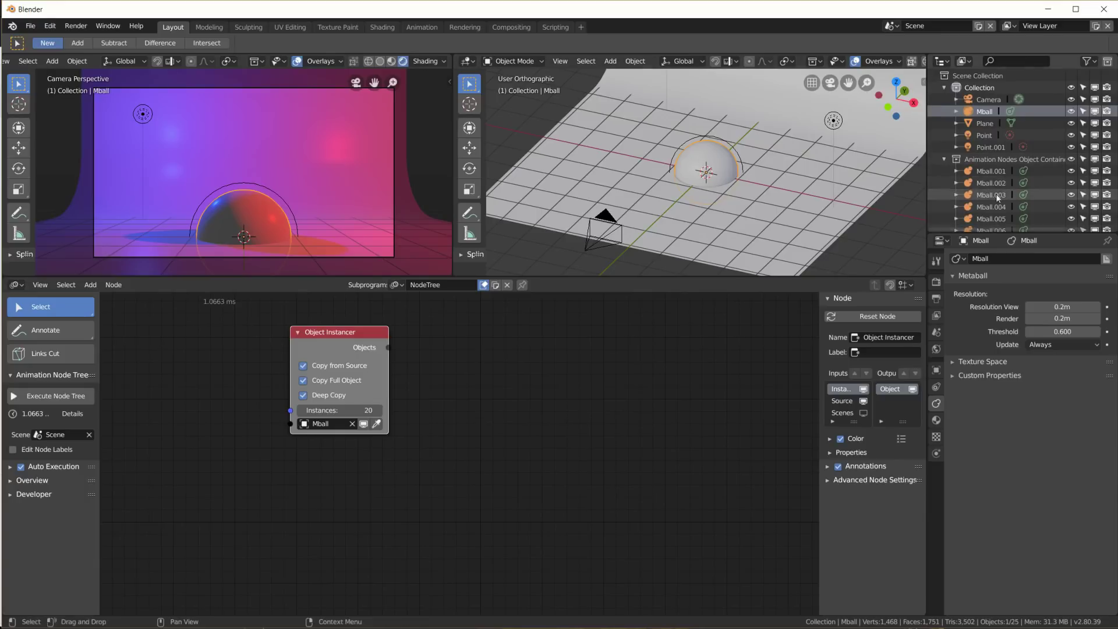
left_click(945, 159)
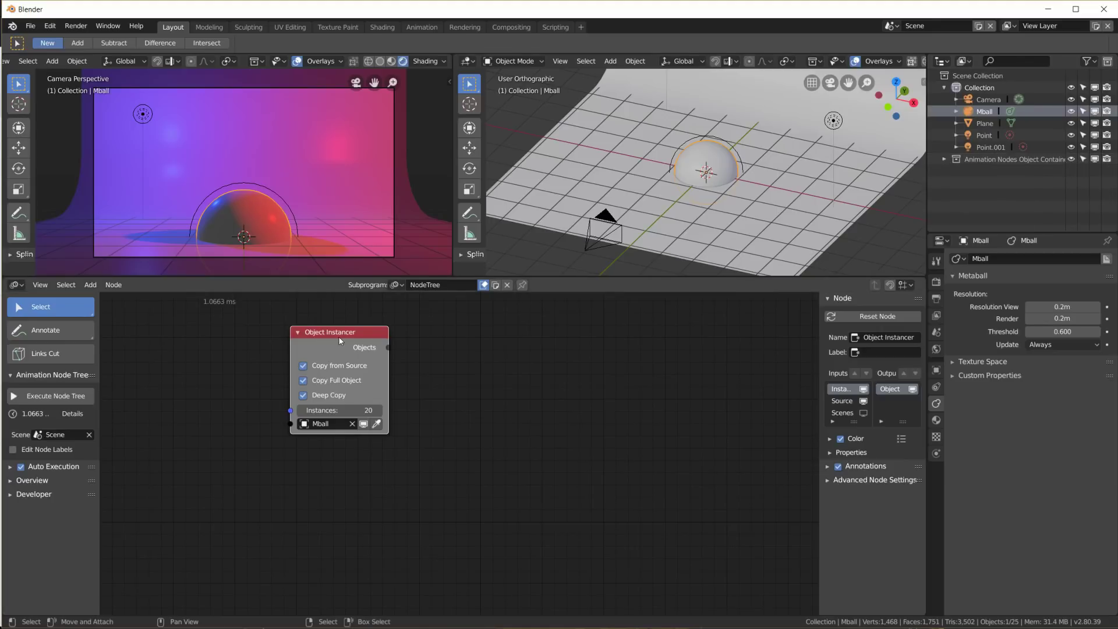
scroll(339, 341, "down", 1)
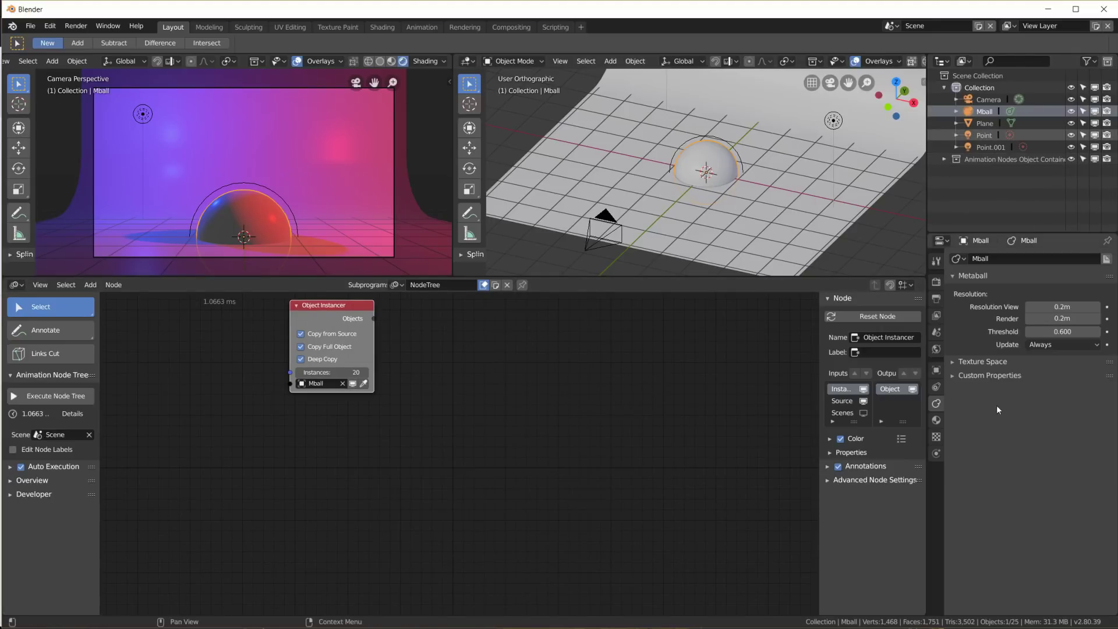
Show the object's transform properties and move the Object Instancer node down-left
left_click(936, 370)
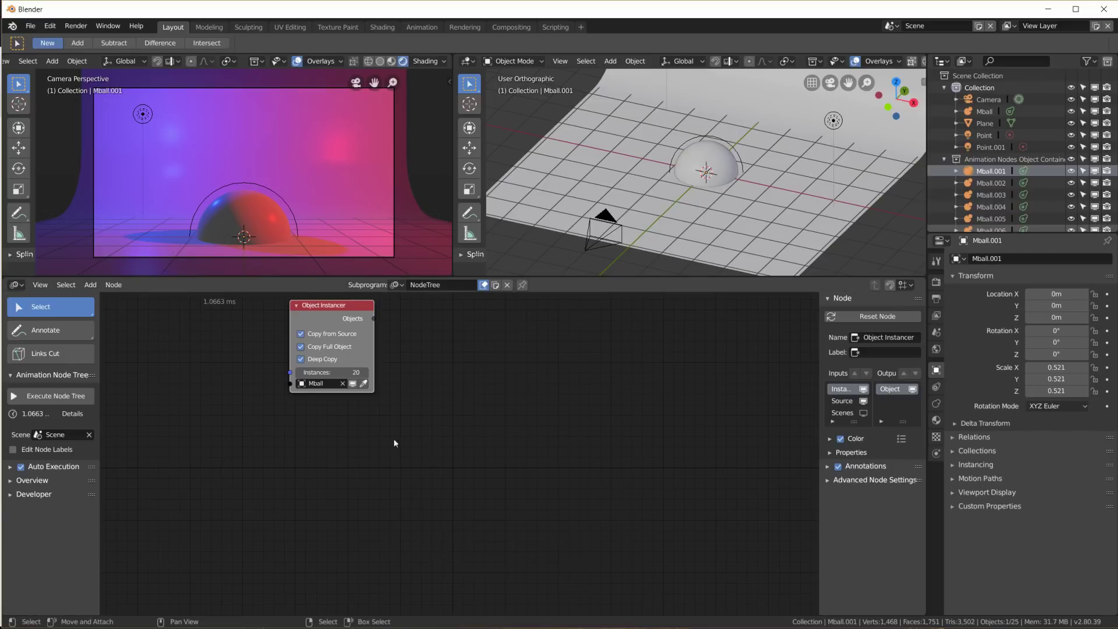
key("shift+a")
mouse_move(386, 443)
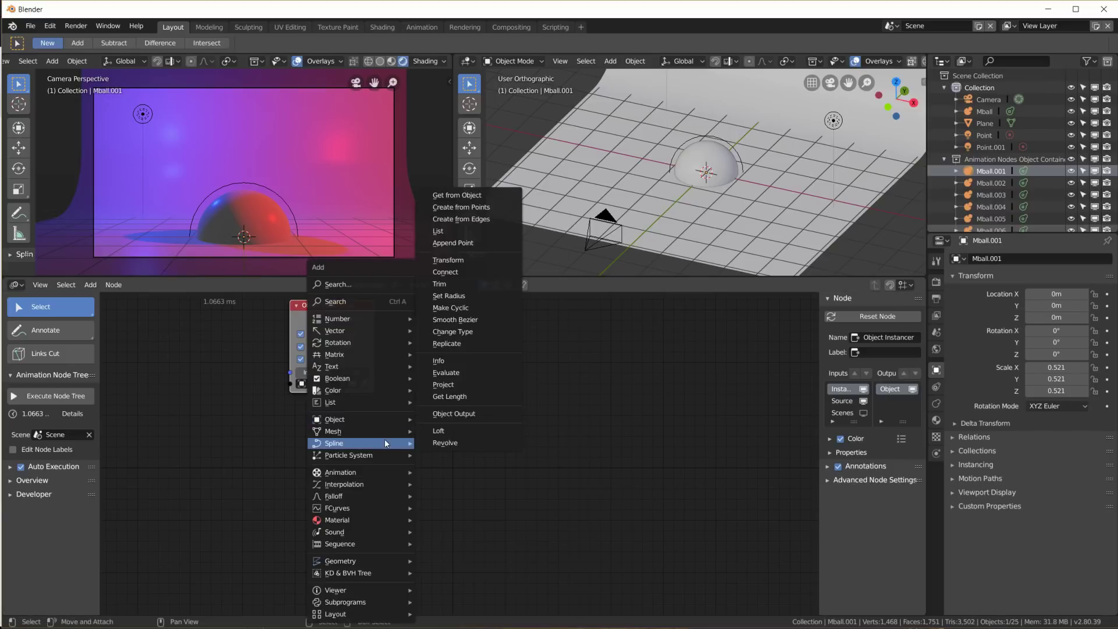
mouse_move(384, 333)
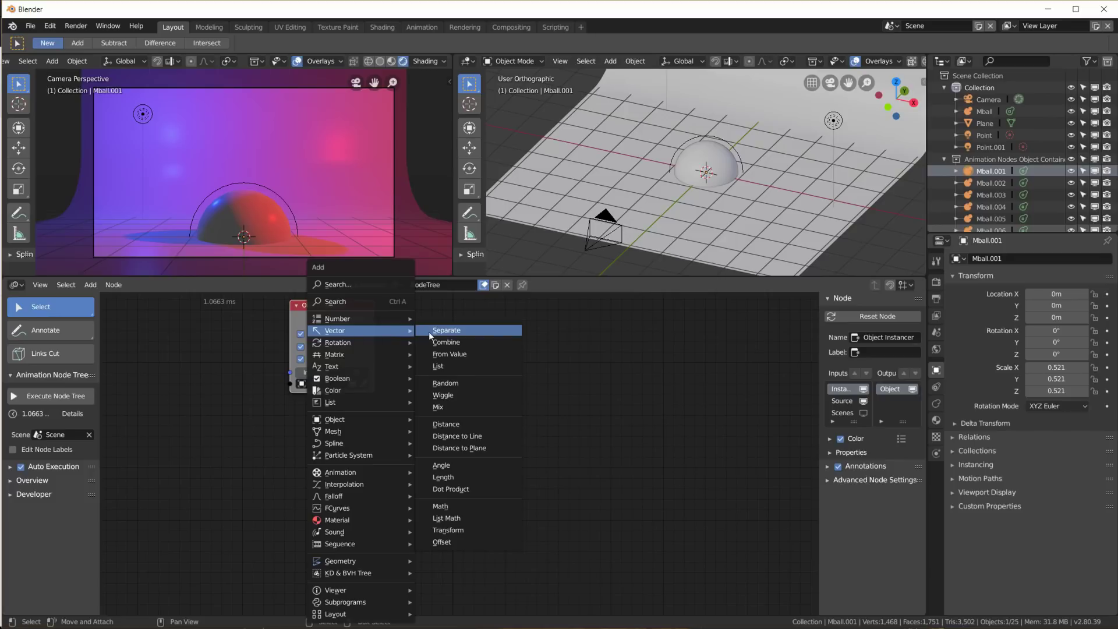
left_click(538, 409)
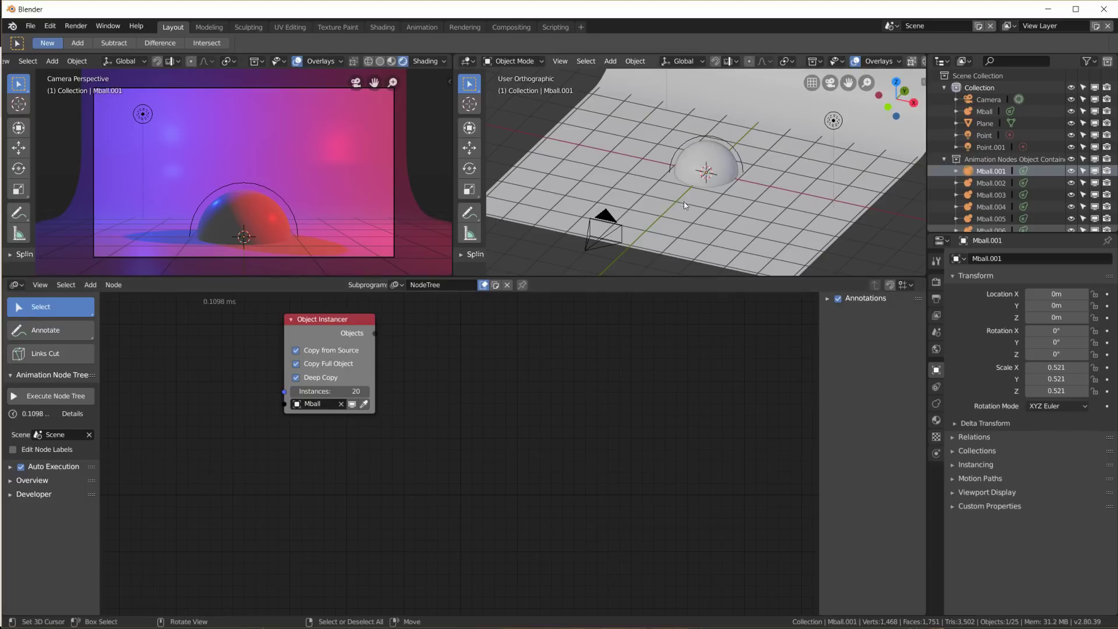
left_click_drag(337, 334, 277, 379)
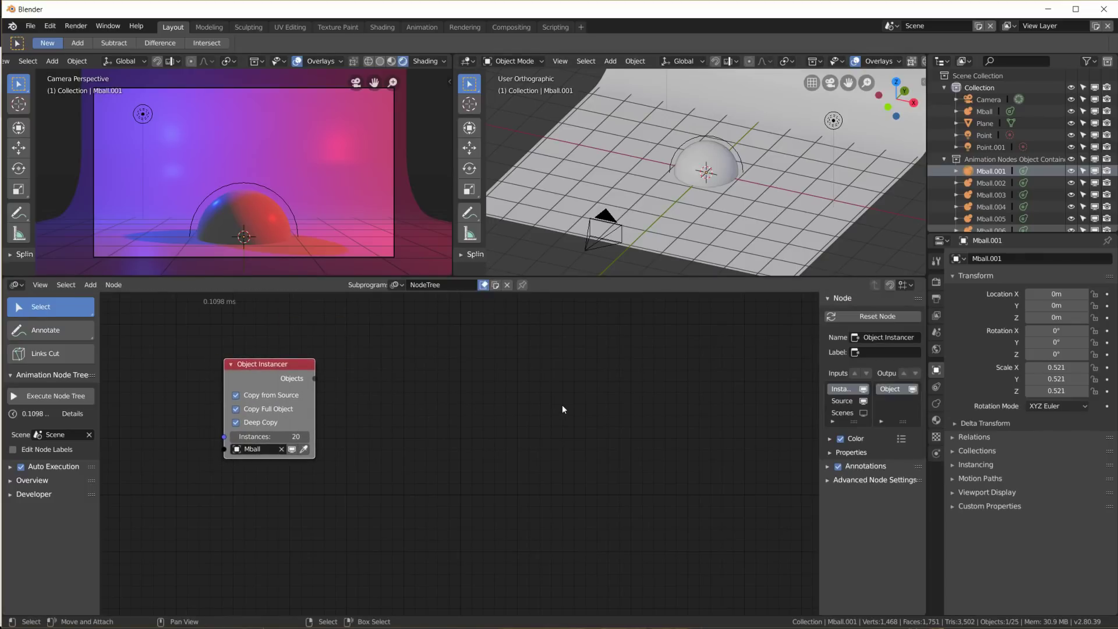
Add an Object Transforms Output node beside the instancer with location X, Y and Z enabled
key("shift+a")
mouse_move(505, 418)
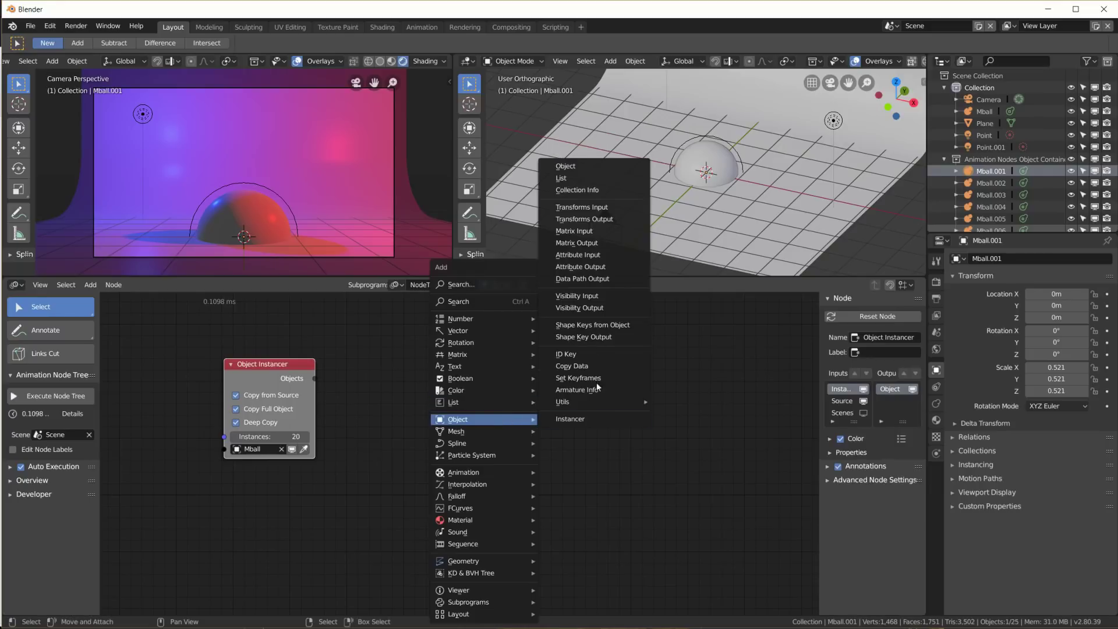
left_click(594, 219)
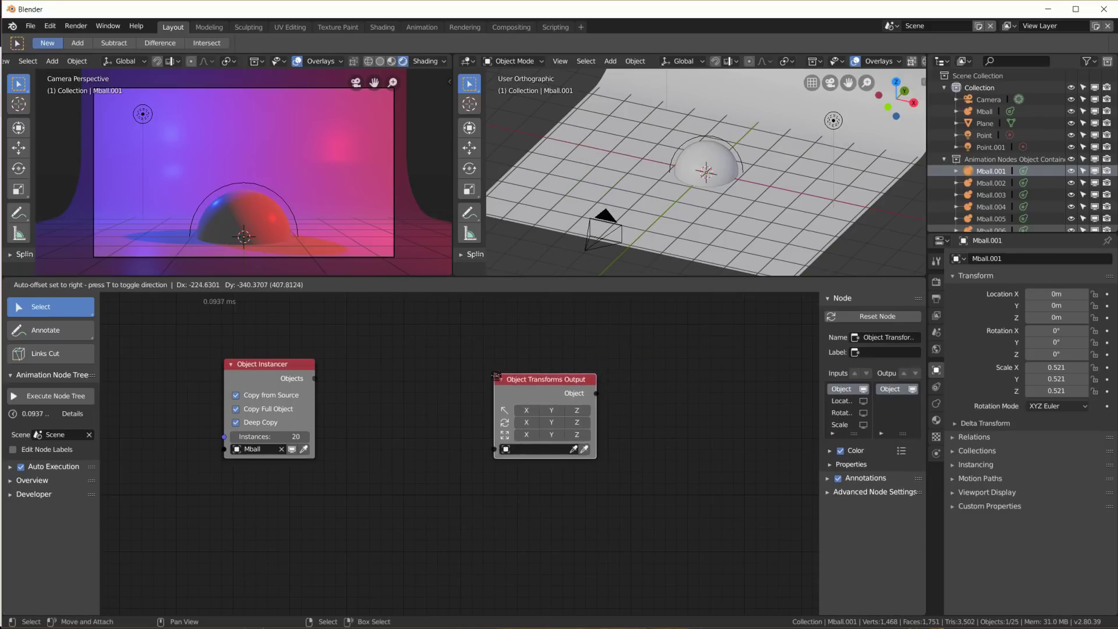
left_click(518, 373)
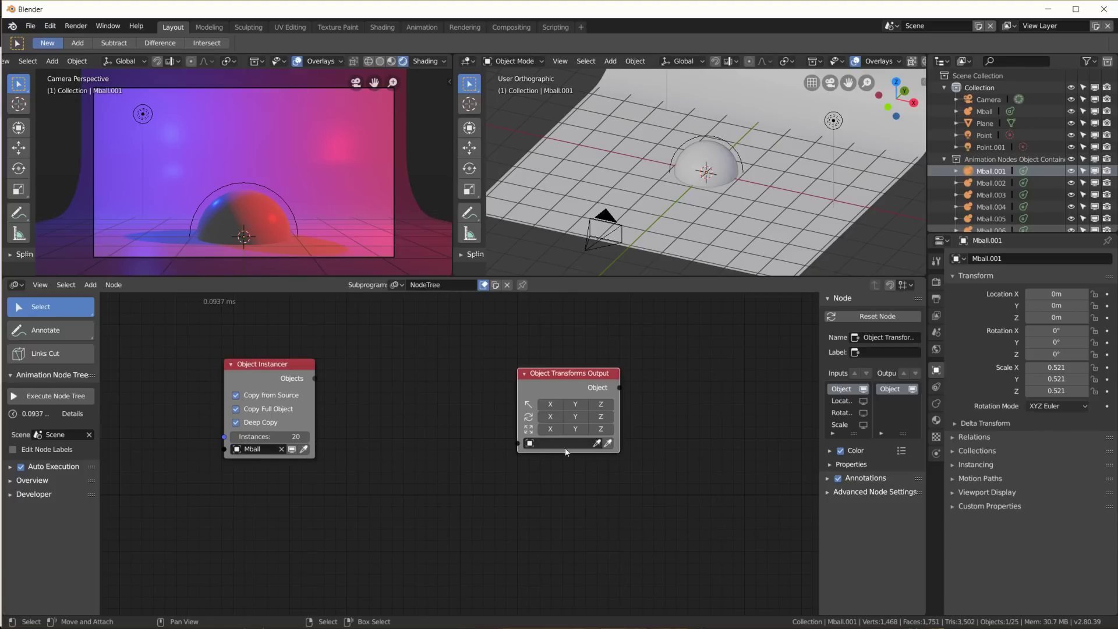
left_click(551, 404)
left_click(577, 405)
left_click(600, 405)
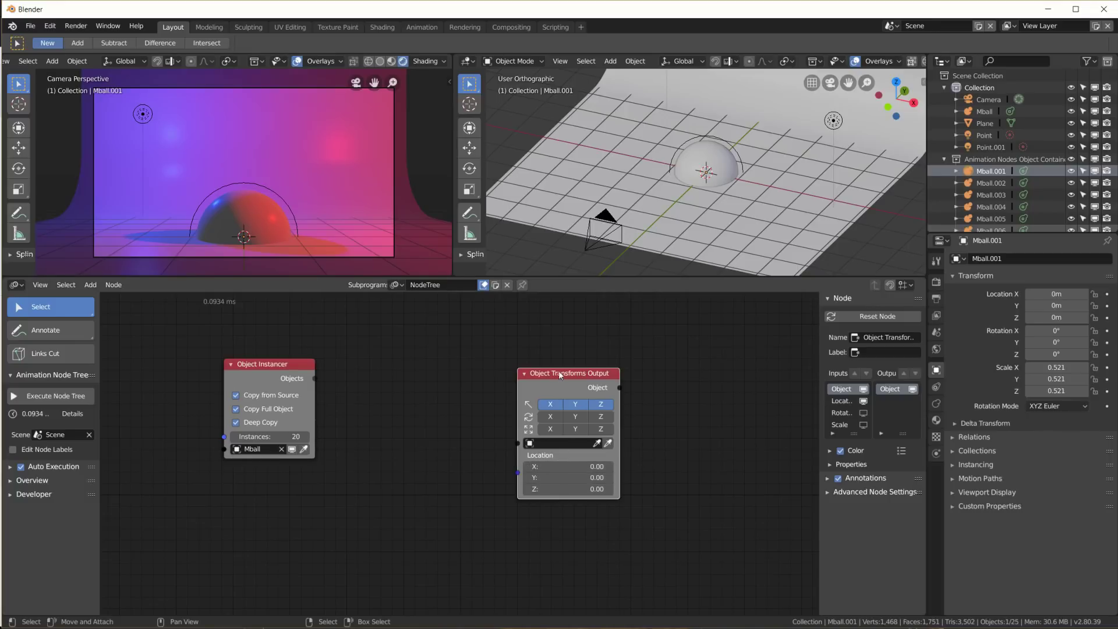
left_click_drag(560, 376, 632, 355)
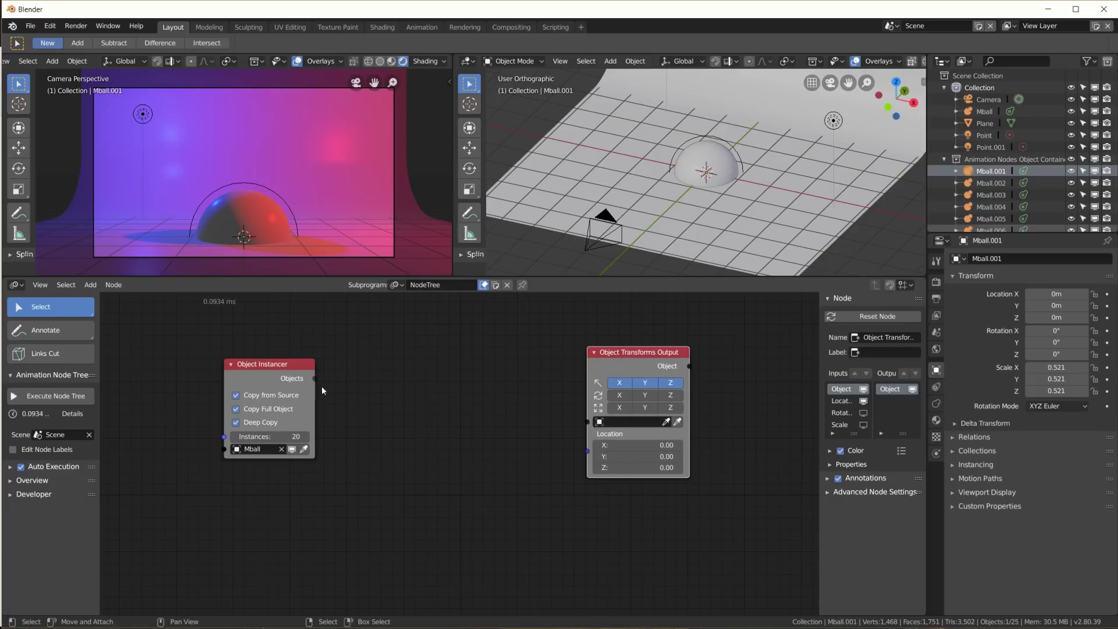
scroll(382, 401, "up", 2)
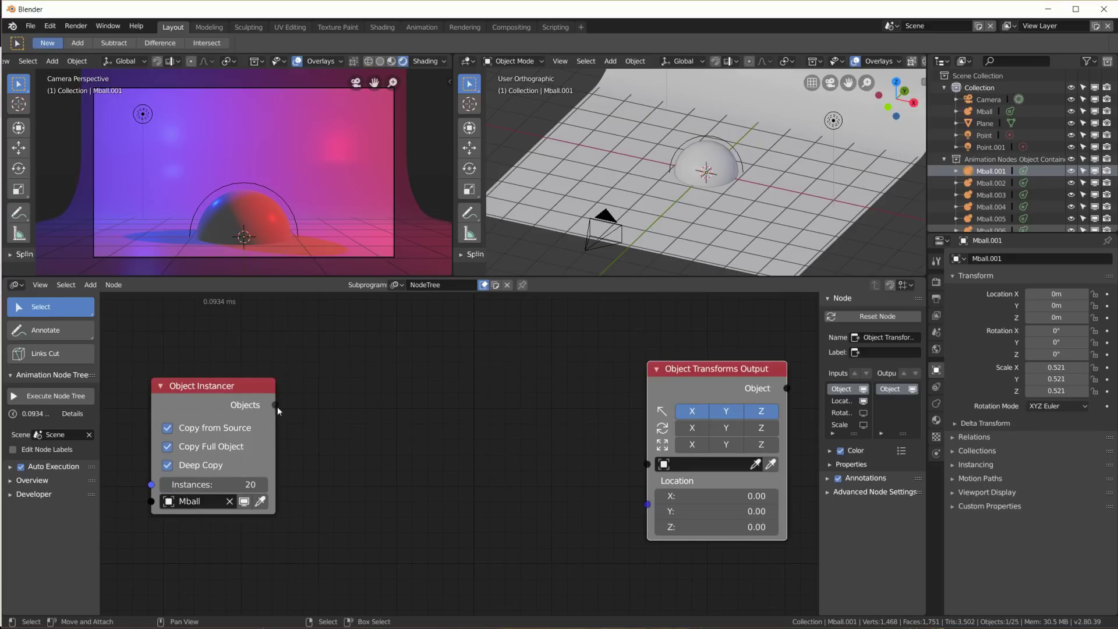
Link the instancer's Objects output into Transforms Output and set location X to 0.51
left_click_drag(275, 404, 649, 465)
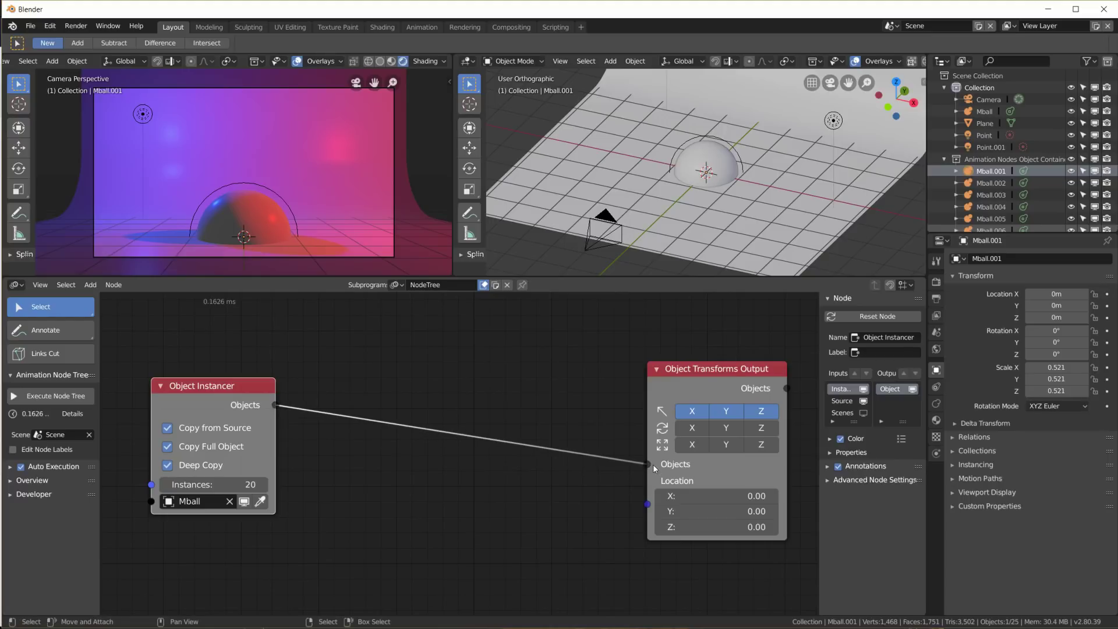
mouse_move(708, 376)
left_mouse_down()
mouse_move(686, 375)
mouse_move(696, 374)
left_mouse_up()
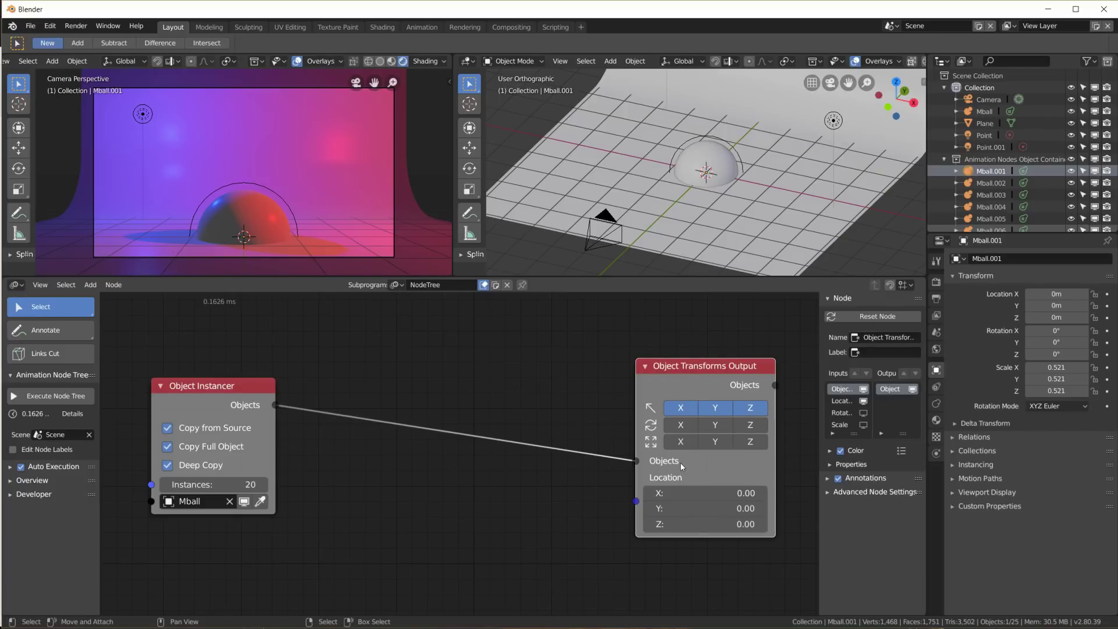
scroll(680, 463, "down", 2)
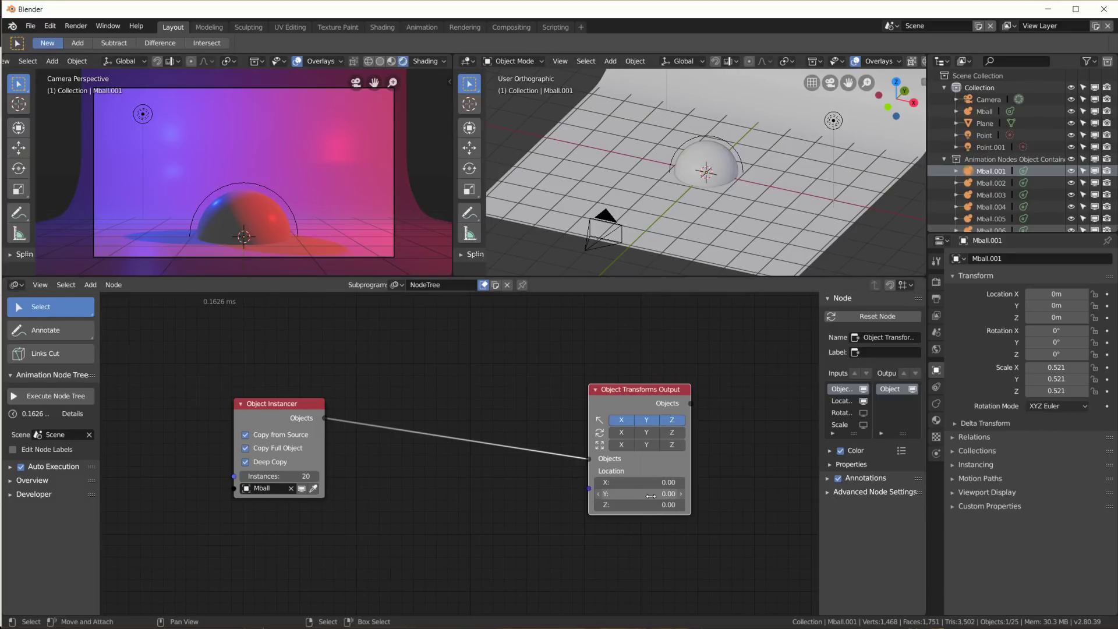
scroll(625, 482, "up", 2)
mouse_move(665, 488)
left_mouse_down()
mouse_move(780, 488)
mouse_move(656, 494)
left_mouse_up()
scroll(656, 494, "down", 2)
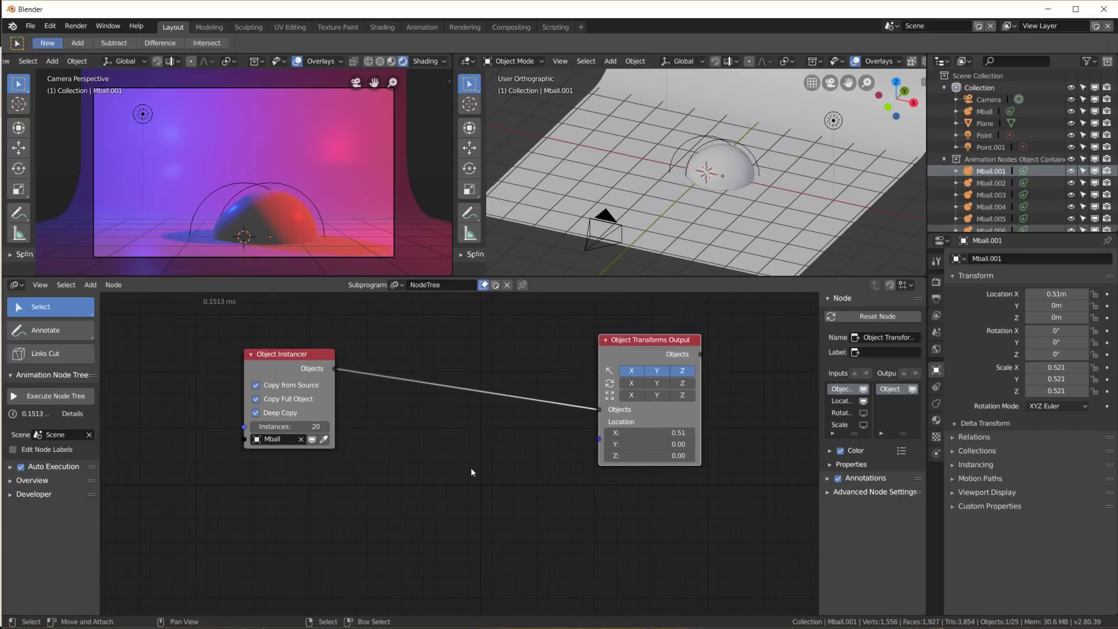
key("shift+a")
Add a Vector Wiggle node below the other nodes
mouse_move(450, 330)
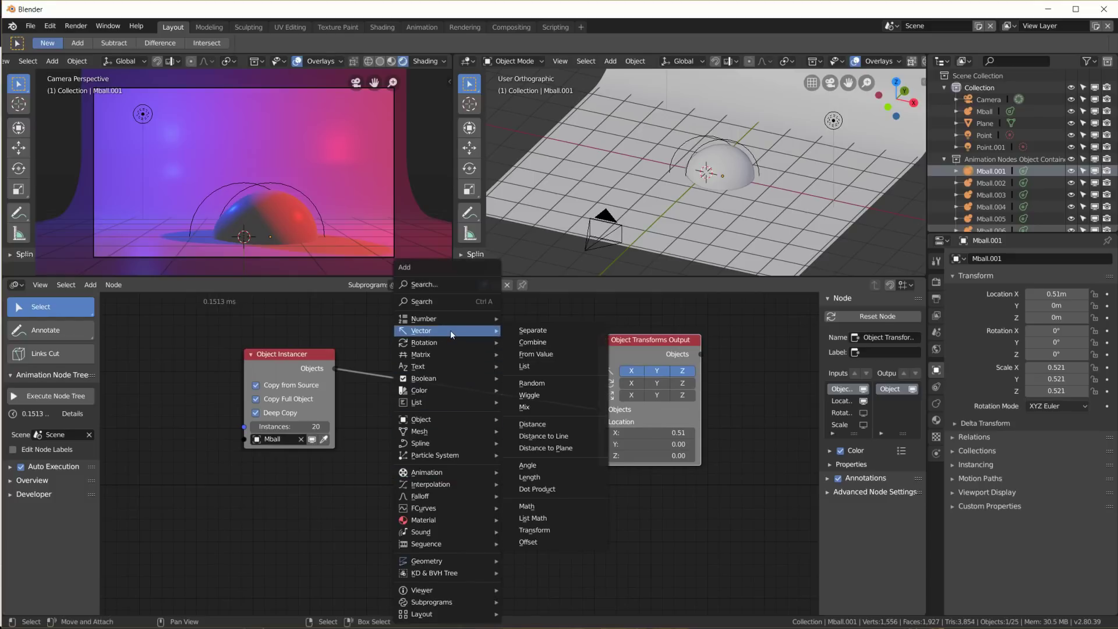
left_click(549, 396)
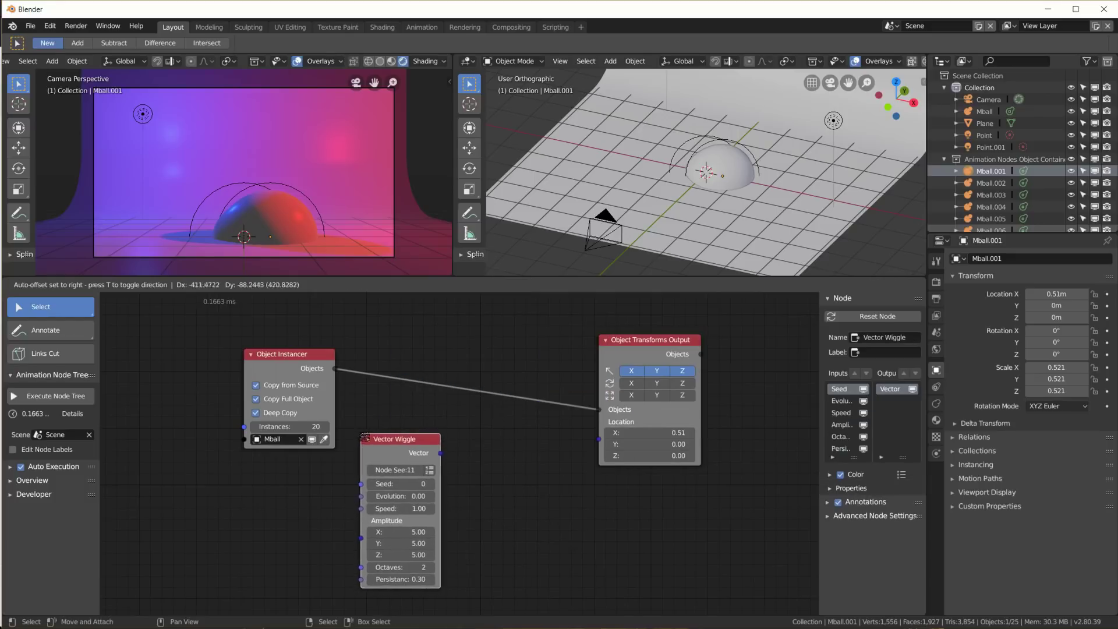
left_click(367, 448)
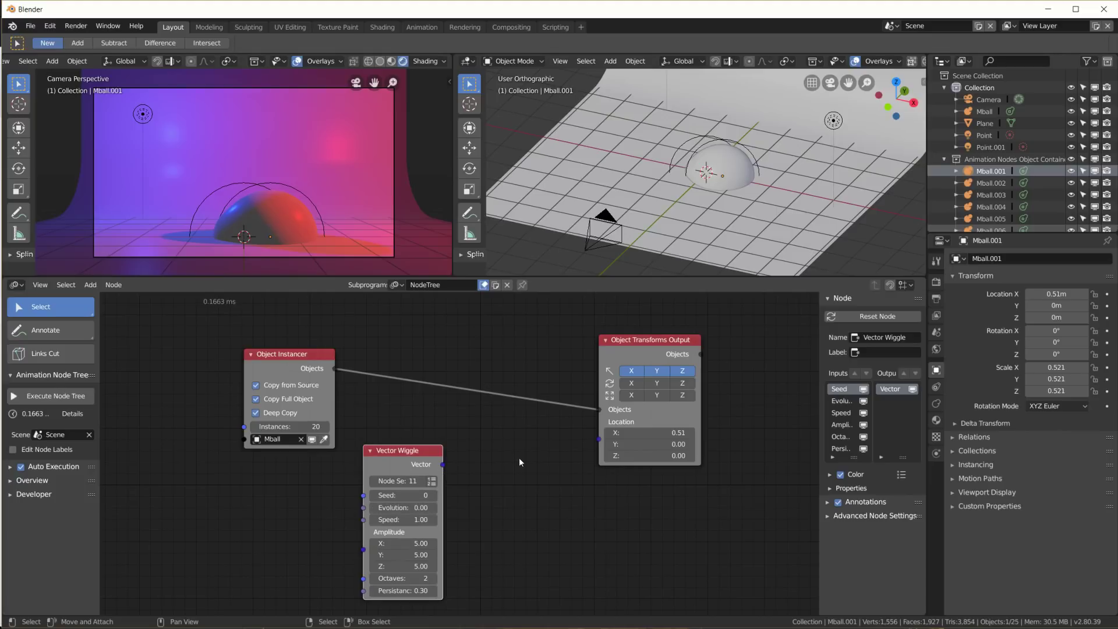
scroll(466, 483, "up", 1)
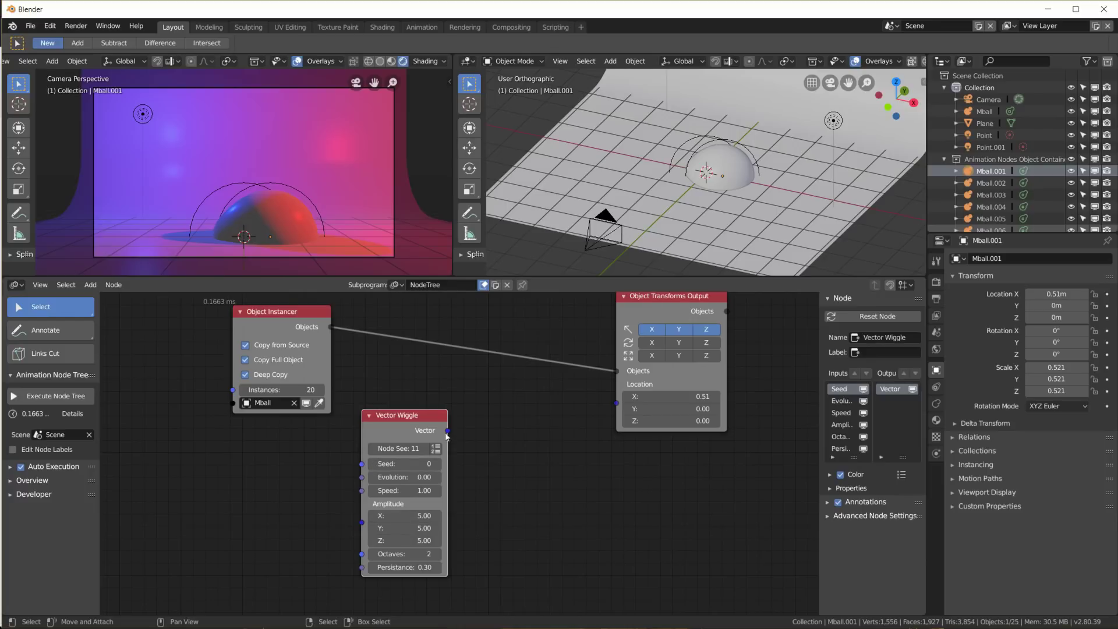
Make Vector Wiggle output a list, link its Vectors to the Locations, and set Count to 20
mouse_move(448, 431)
left_mouse_down()
mouse_move(462, 432)
mouse_move(446, 452)
left_mouse_up()
left_click(437, 450)
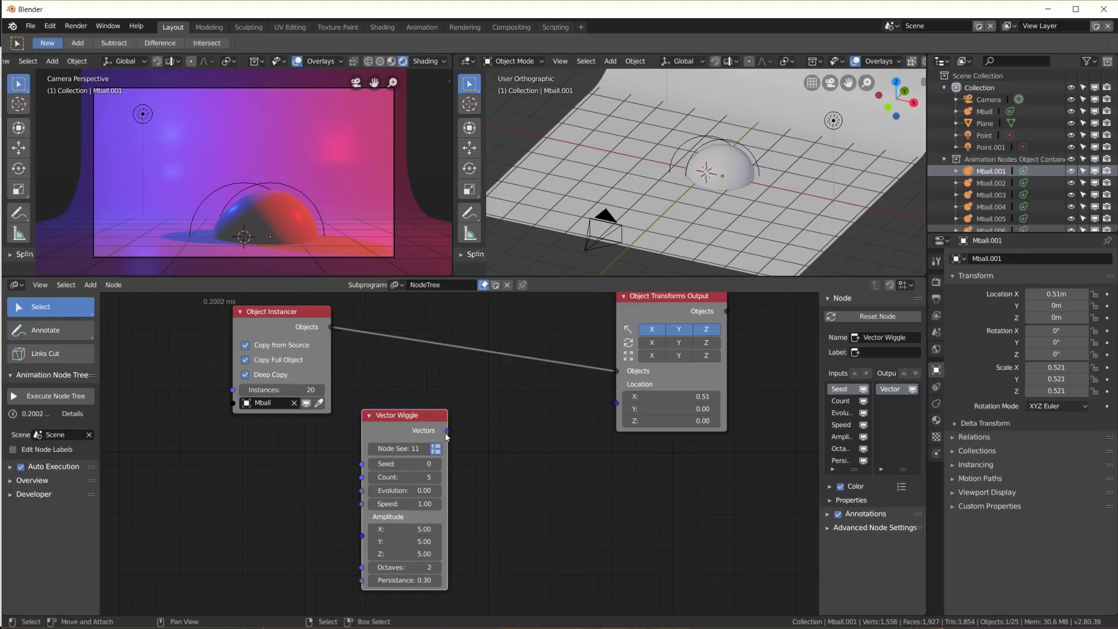
left_click_drag(448, 431, 620, 409)
left_click_drag(390, 423, 259, 441)
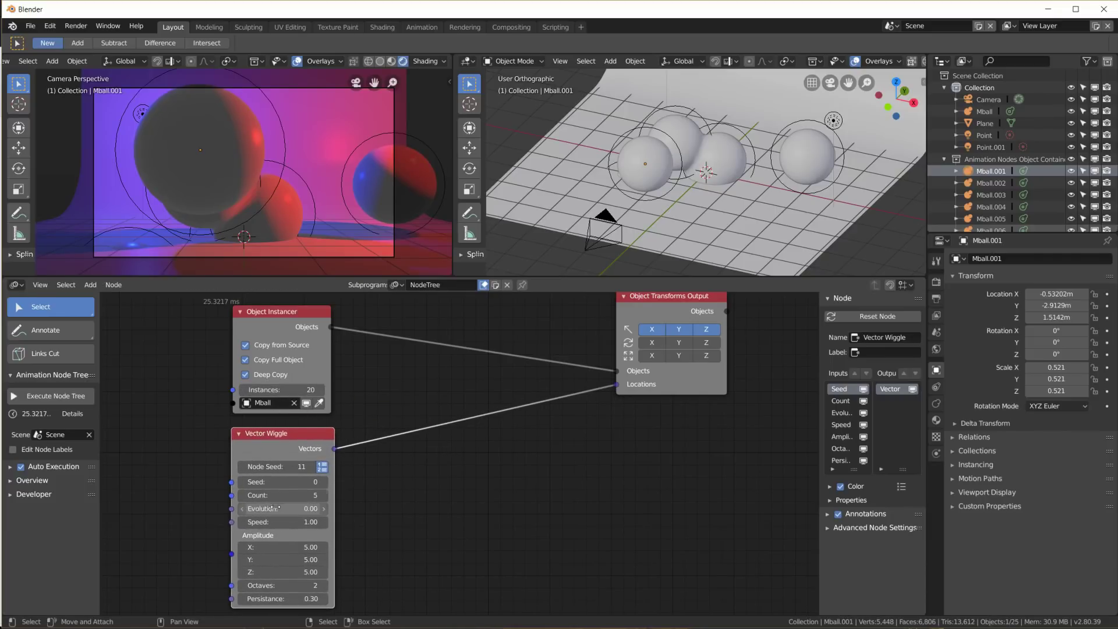
left_click(304, 498)
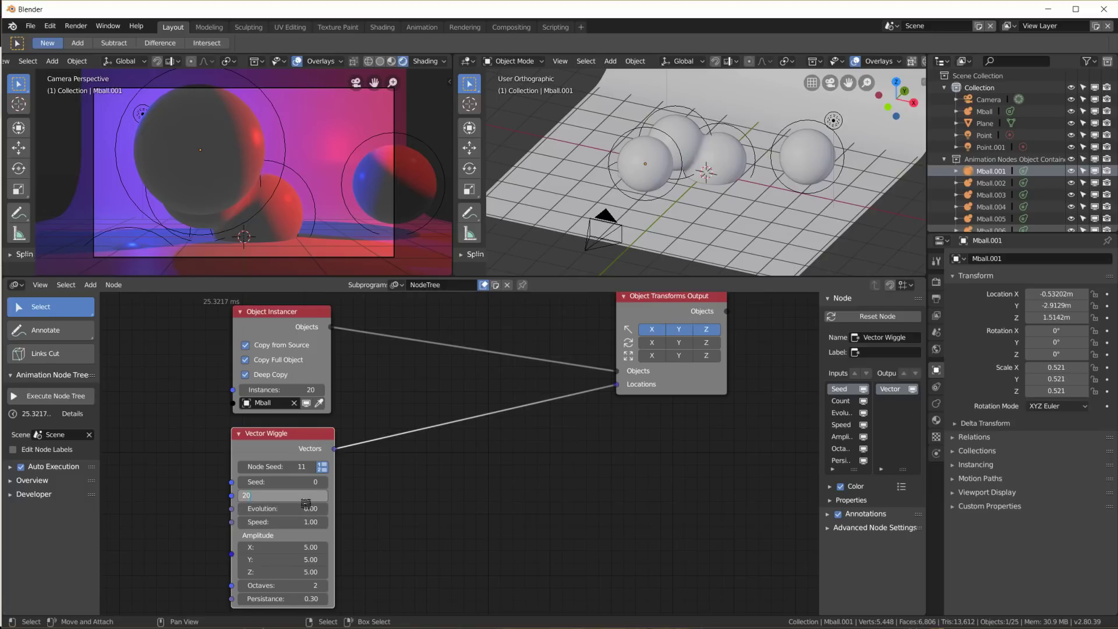
key("Return")
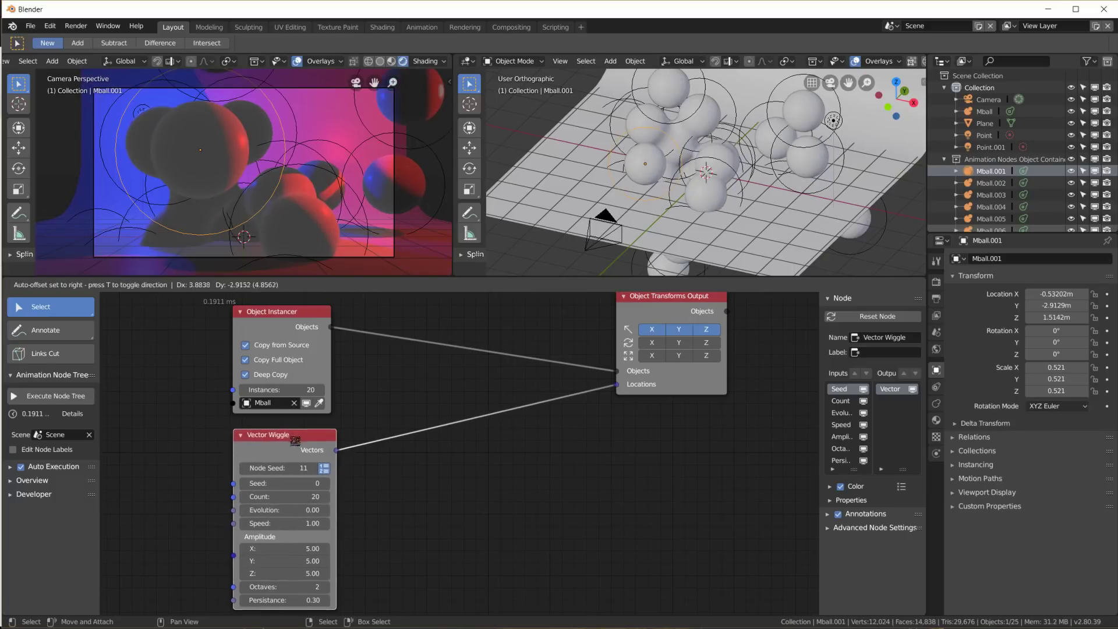
scroll(466, 471, "down", 2)
Add an Integer Input node with value 20 to the left of the tree
middle_click_drag(508, 474, 518, 488)
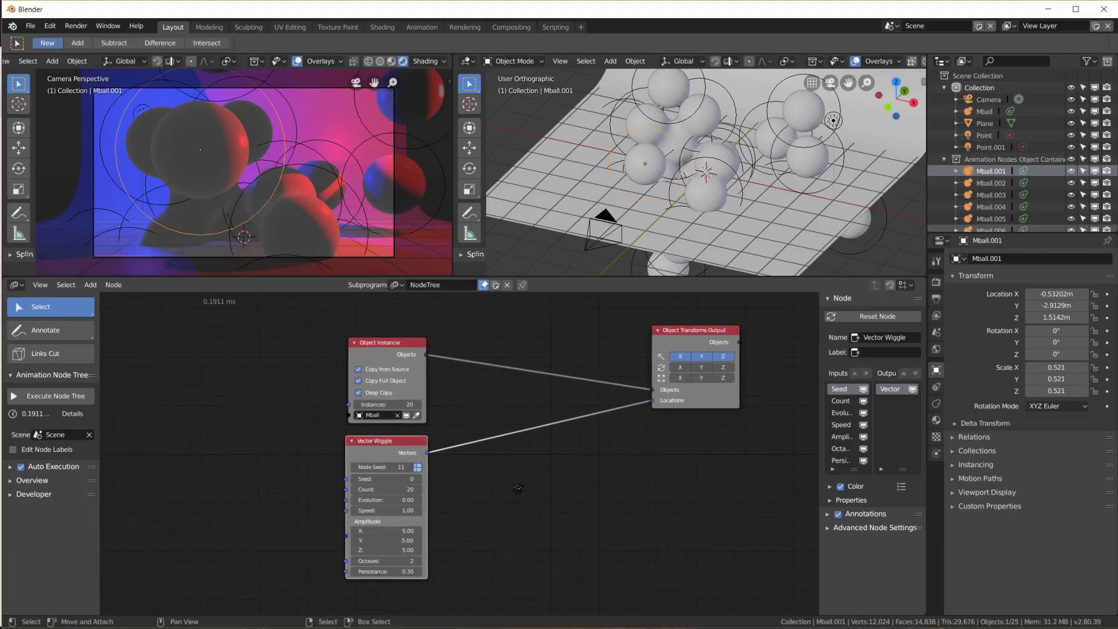
key("shift+a")
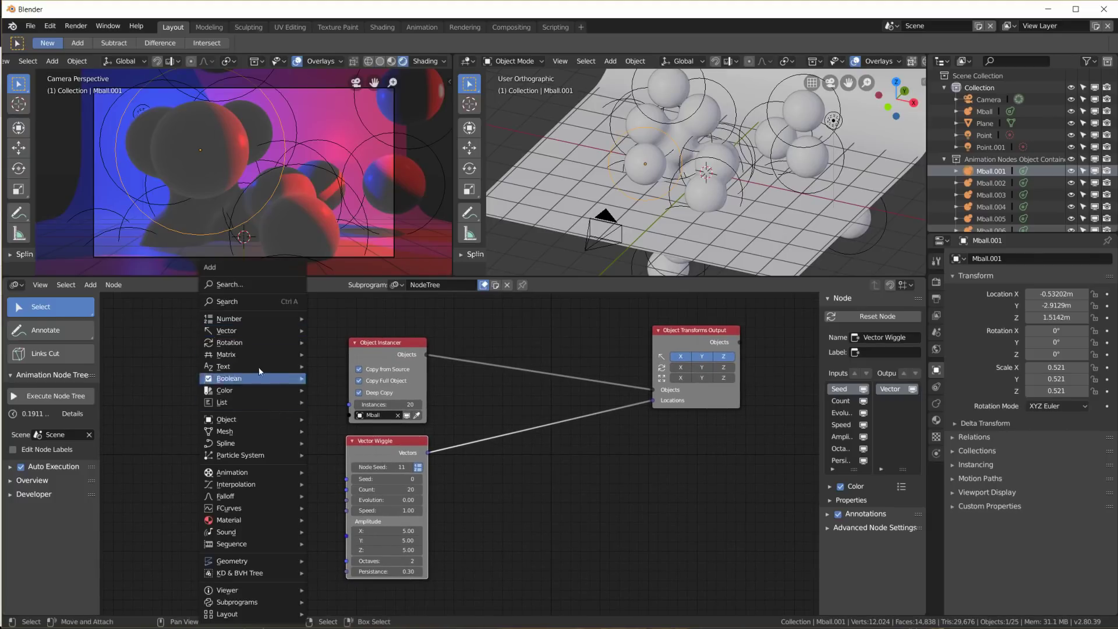
mouse_move(258, 316)
left_click(335, 319)
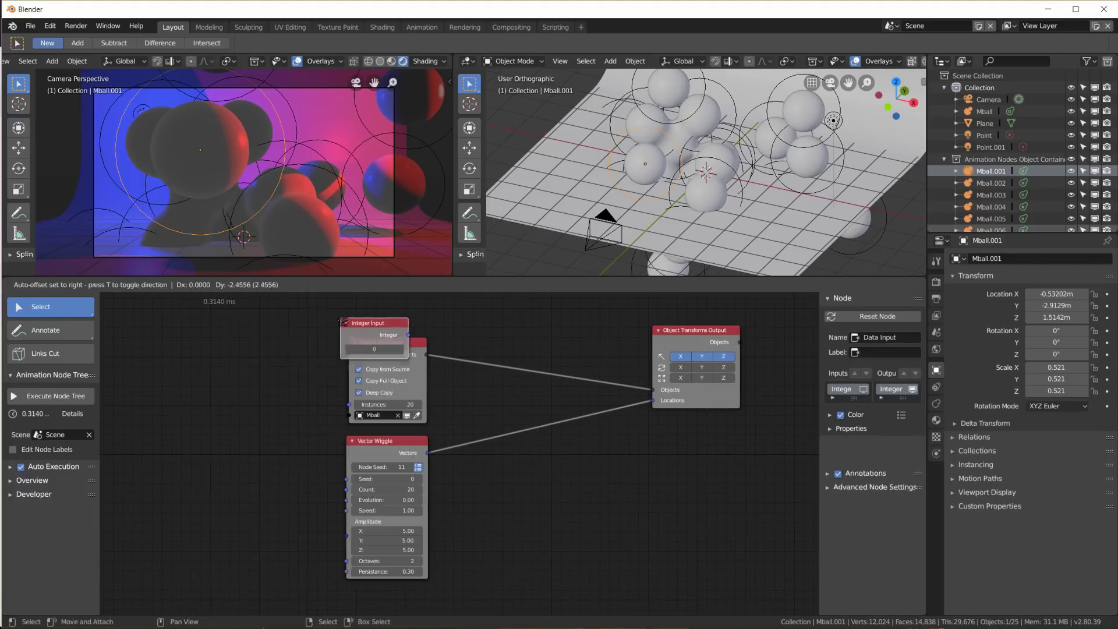
left_click(223, 410)
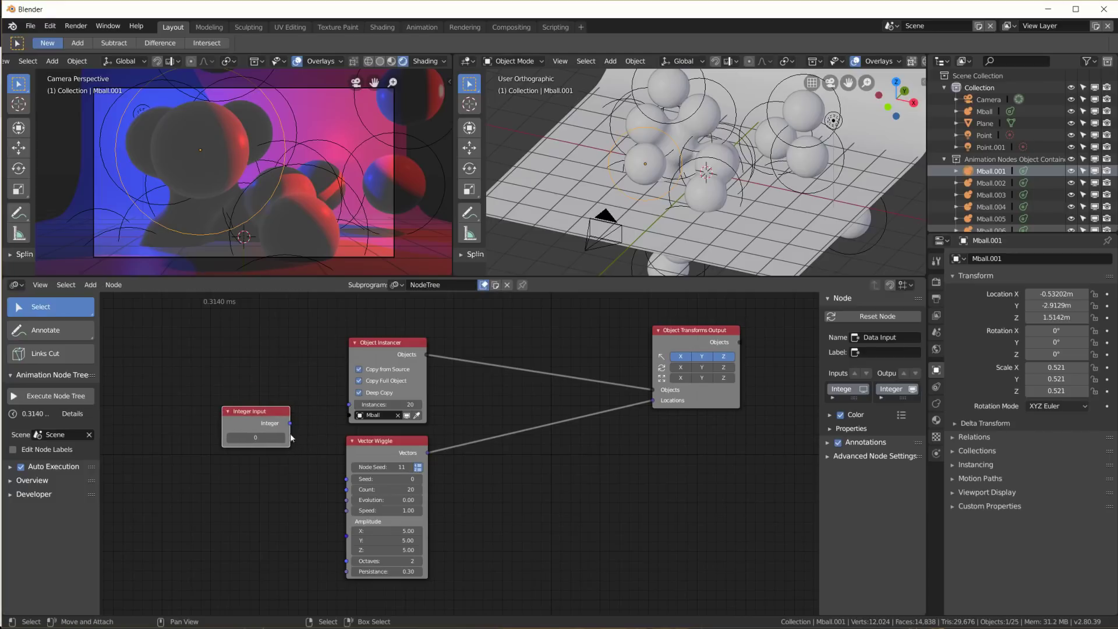
scroll(286, 431, "up", 1)
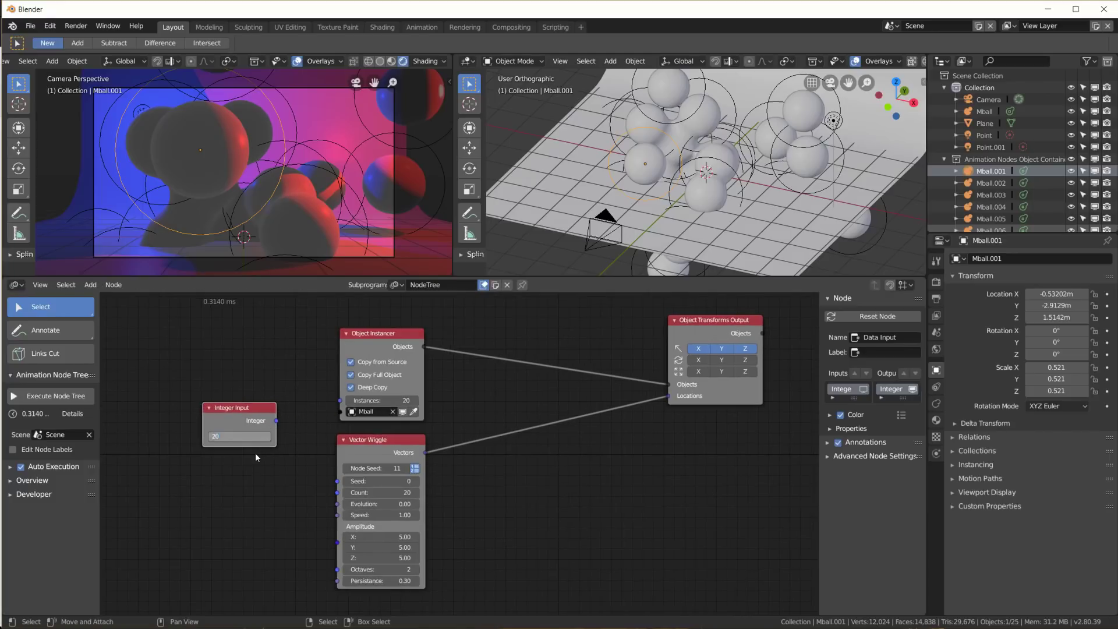
Link the Integer Input to both the Object Instancer's Instances and Vector Wiggle's Count
left_click_drag(282, 421, 341, 401)
left_click_drag(277, 420, 323, 465)
left_click_drag(333, 519, 342, 494)
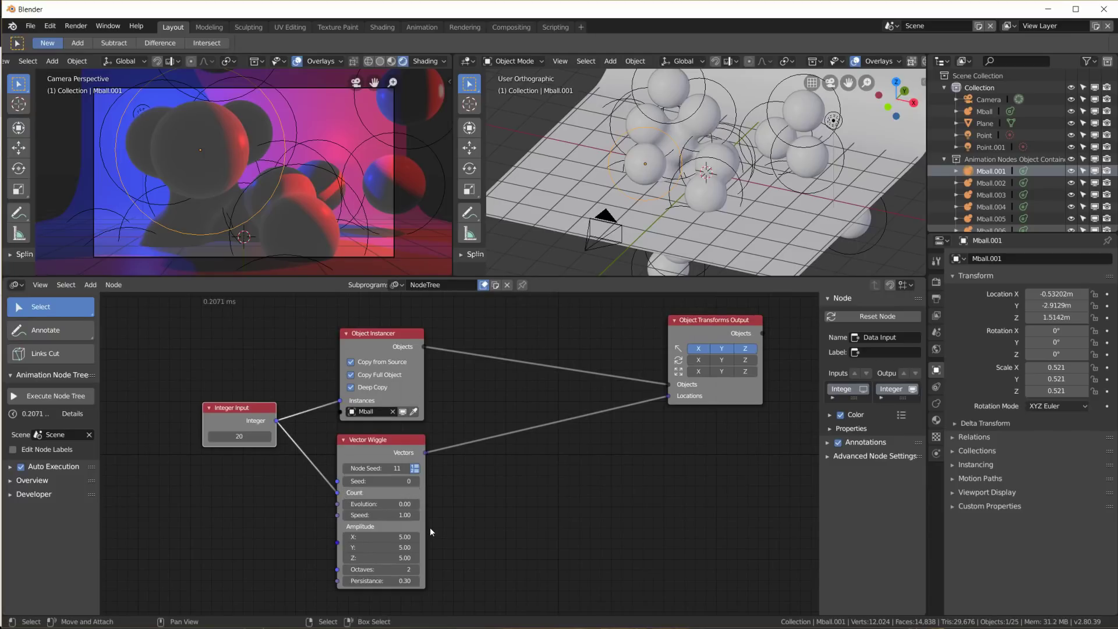
left_click_drag(237, 407, 239, 404)
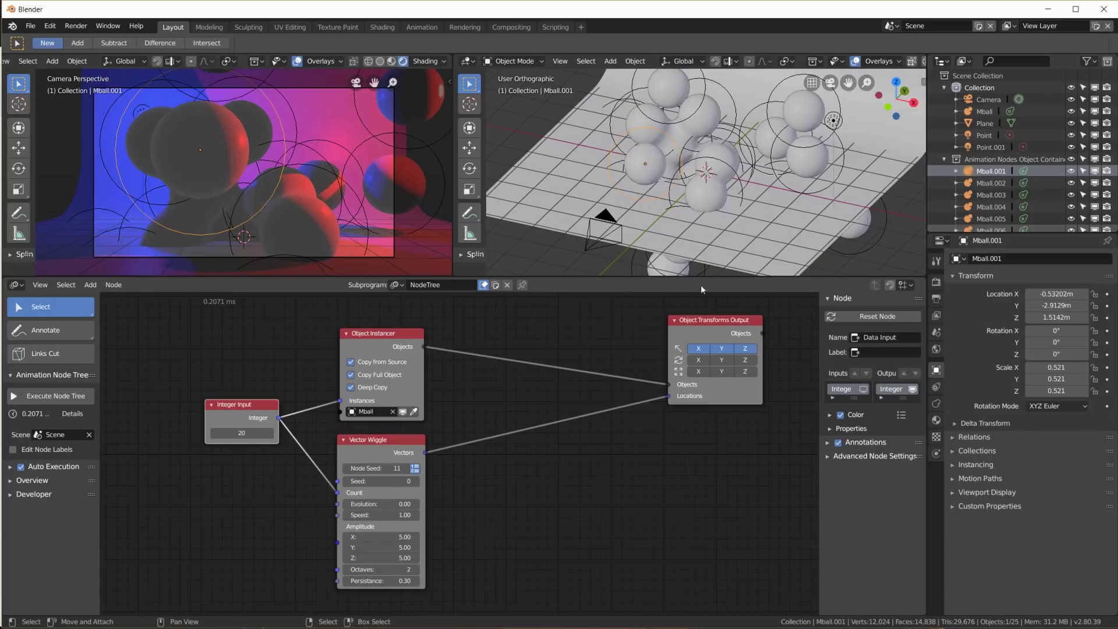
left_click_drag(711, 327, 710, 356)
middle_click_drag(741, 157, 737, 105)
left_click_drag(379, 444, 379, 447)
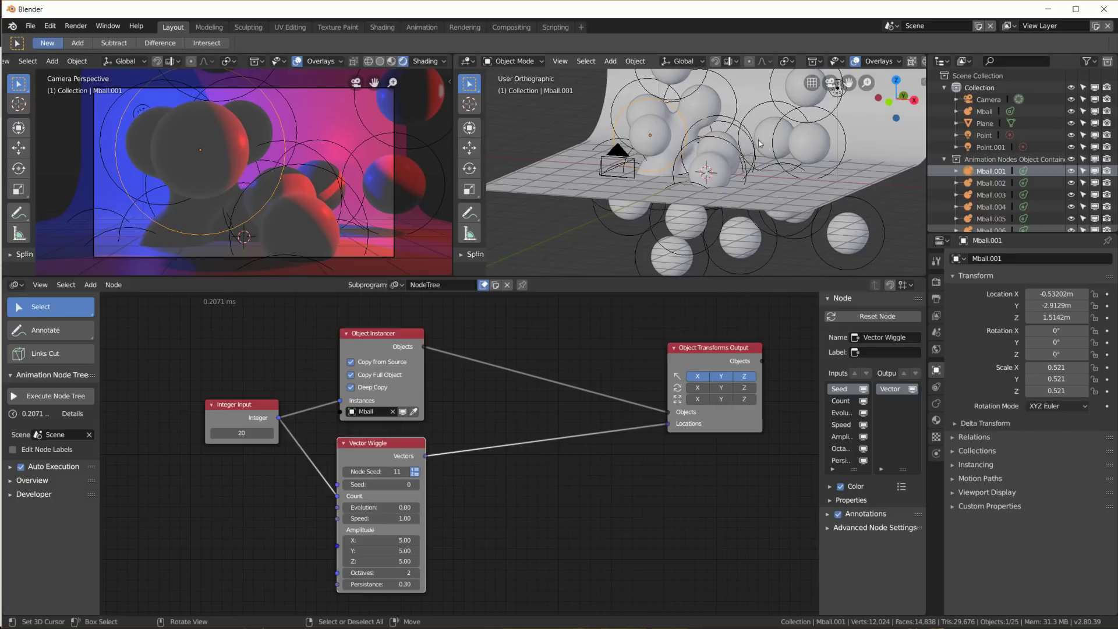
Lower the Vector Wiggle amplitudes to Z 1.58 and Y 0.89 so the metaballs merge
middle_click_drag(760, 159, 725, 156)
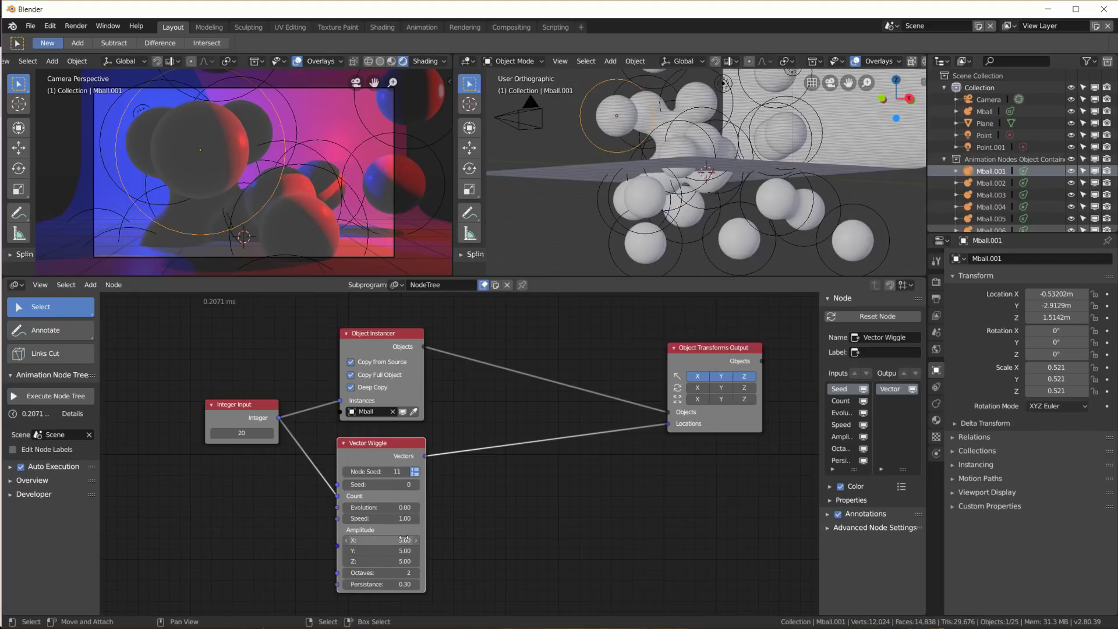
middle_click_drag(746, 175, 779, 175)
left_click_drag(380, 561, 335, 561)
scroll(303, 205, "down", 2)
scroll(302, 204, "up", 2)
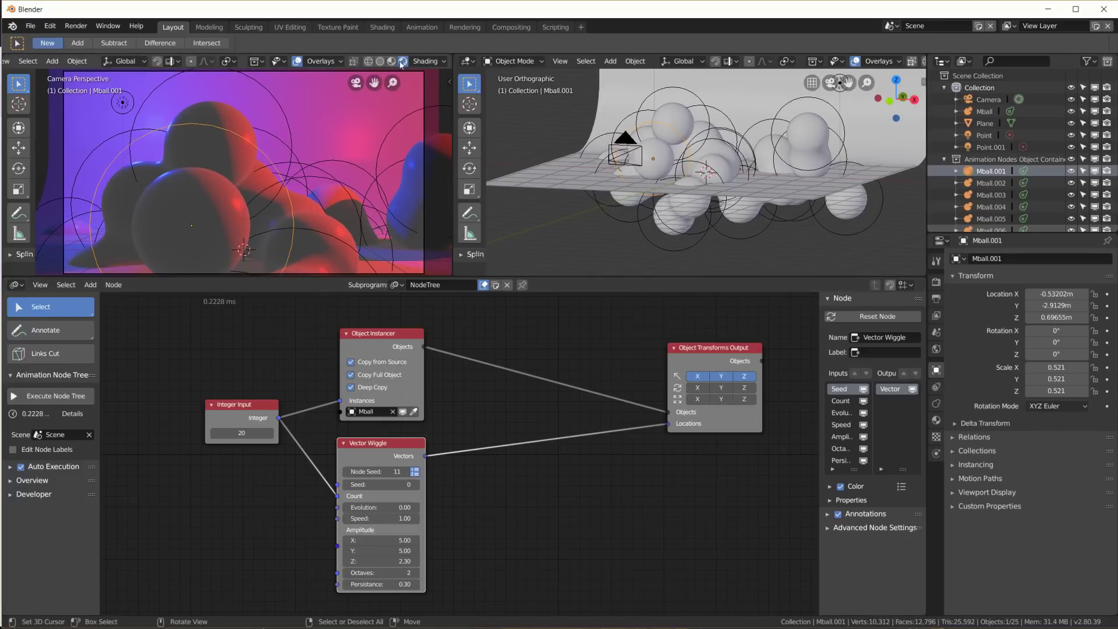
scroll(249, 206, "down", 1)
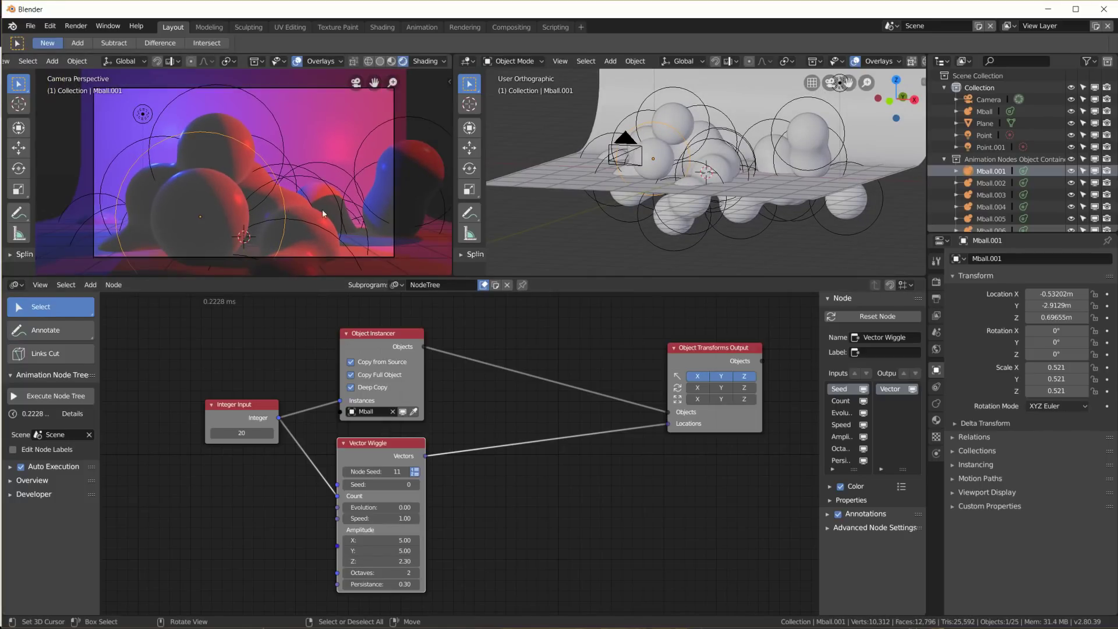
left_click_drag(379, 561, 369, 541)
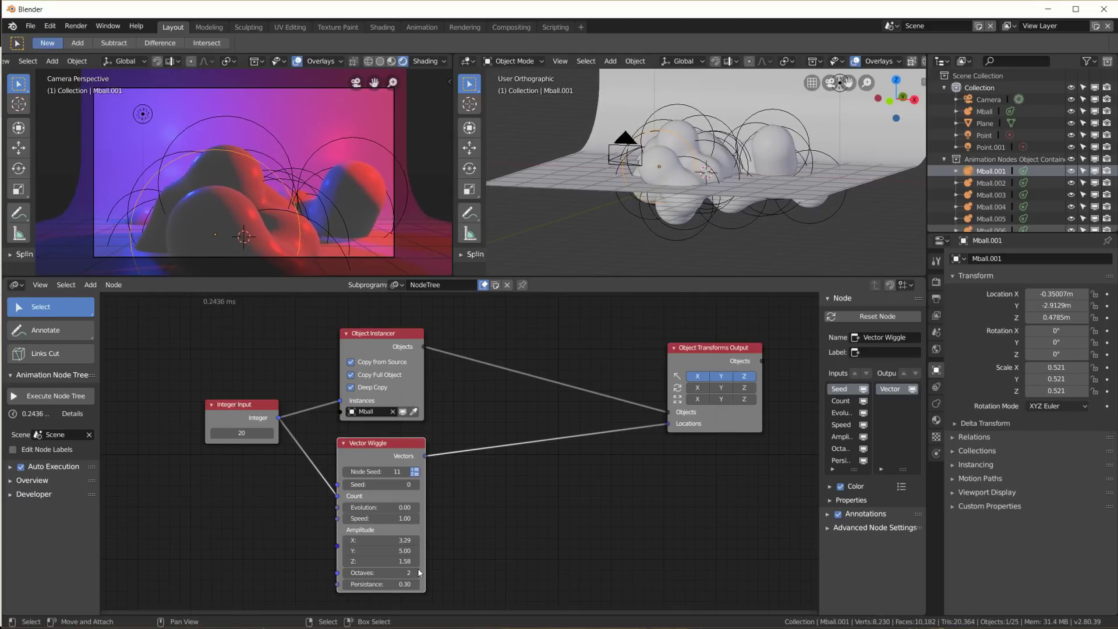
middle_click_drag(670, 198, 684, 205)
left_click_drag(386, 551, 322, 551)
mouse_move(757, 175)
middle_mouse_down()
mouse_move(771, 173)
mouse_move(757, 172)
middle_mouse_up()
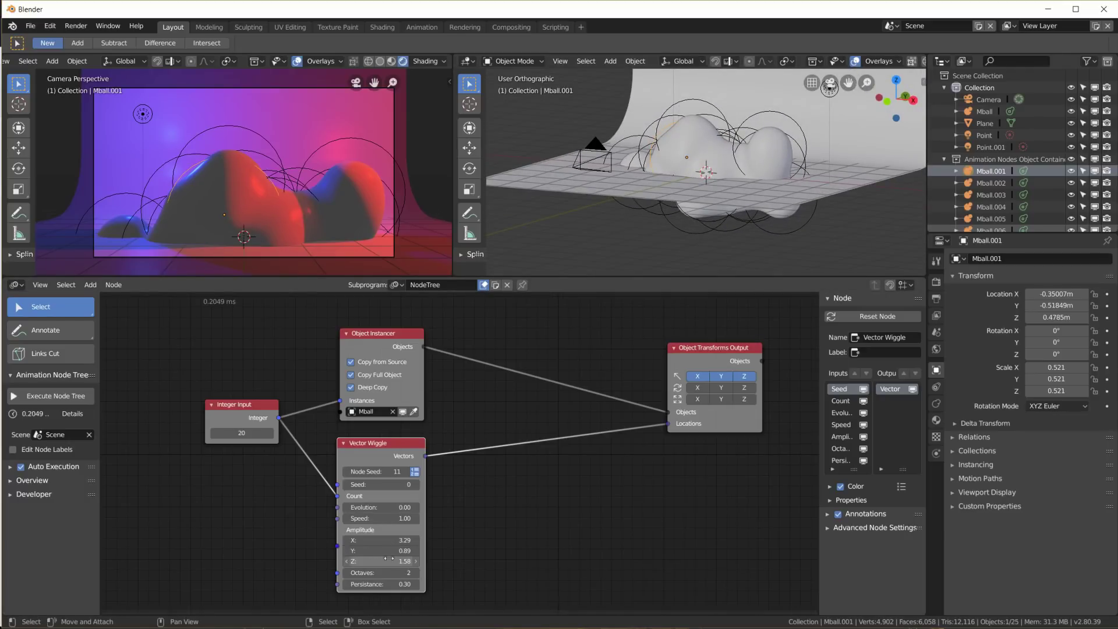
Expand the Auto Execution options and inspect the metaball blob from below the backdrop plane
left_click(10, 467)
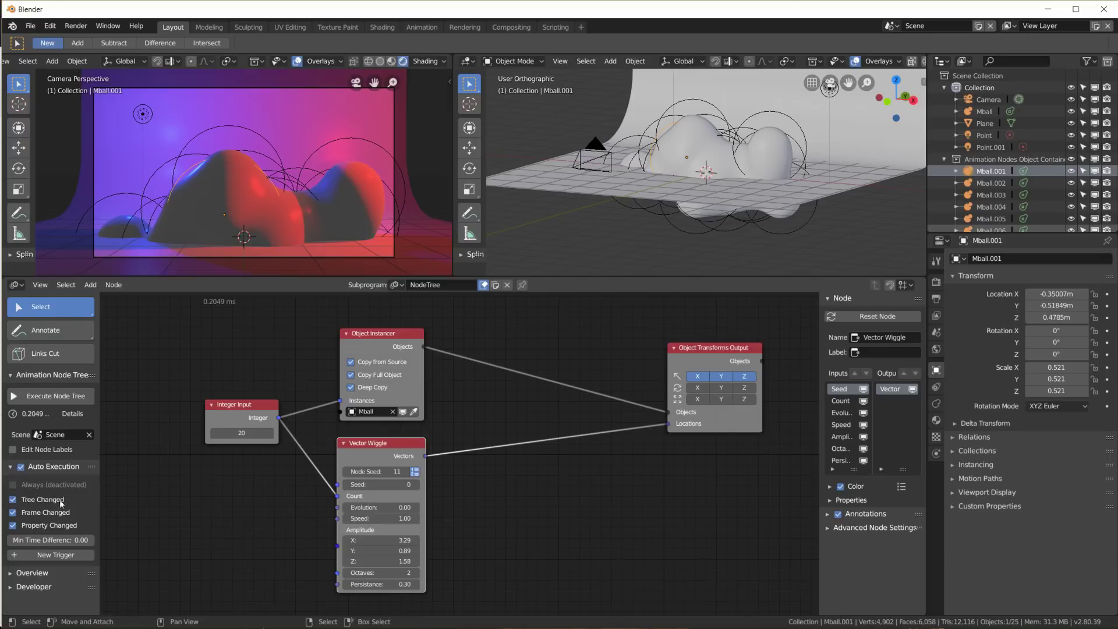
scroll(990, 140, "down", 7)
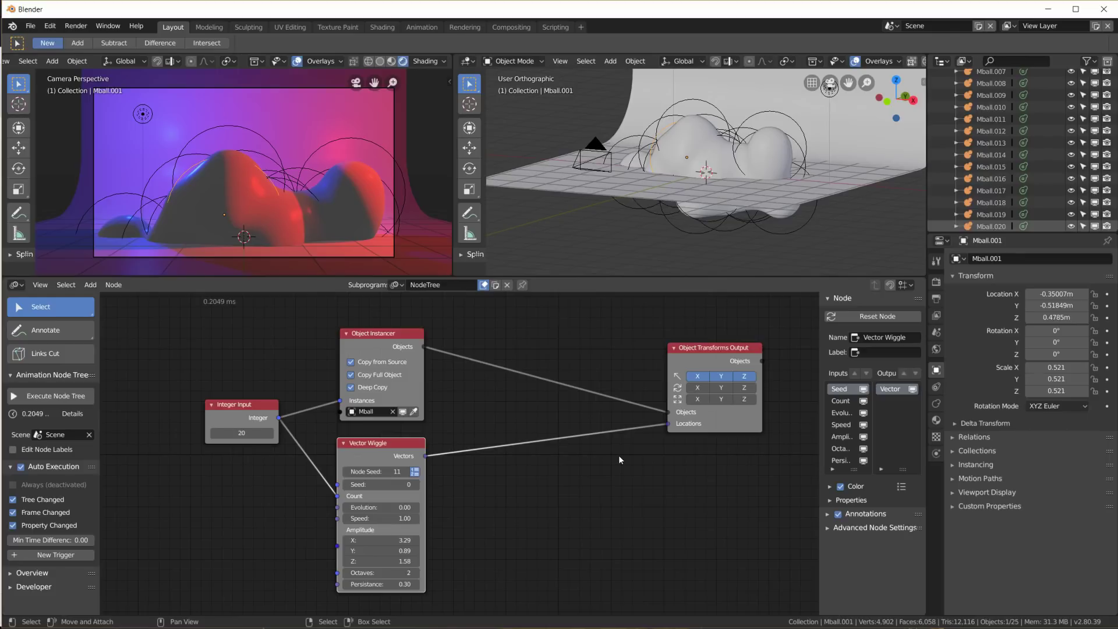
middle_click_drag(719, 192, 761, 214)
left_click(770, 198)
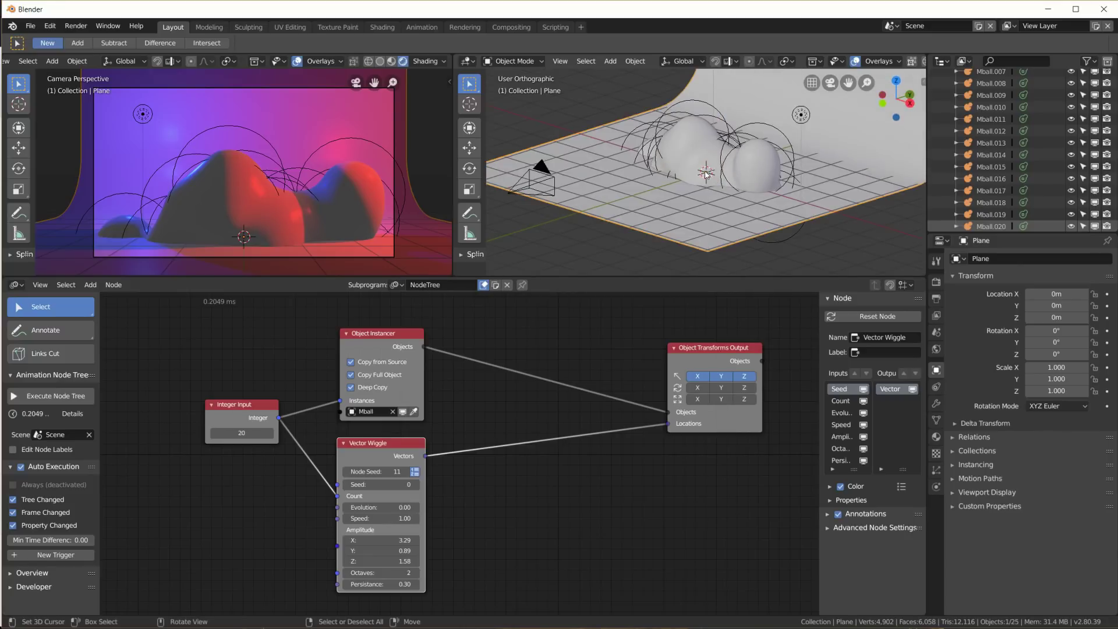
middle_click_drag(706, 174, 721, 139)
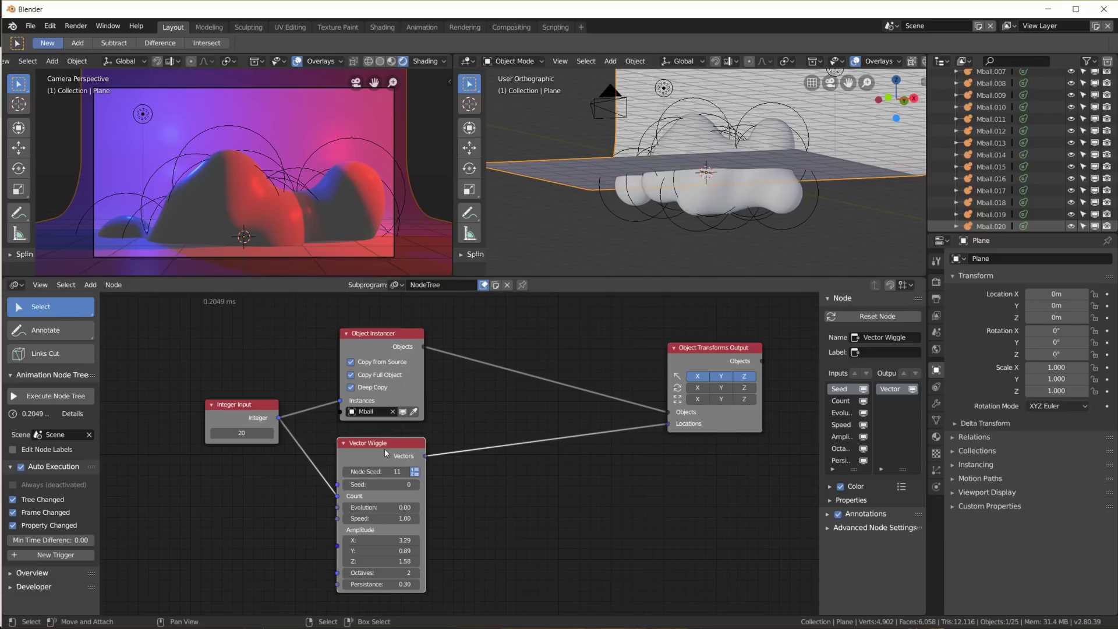
left_click_drag(386, 449, 384, 452)
middle_click_drag(737, 101, 722, 237)
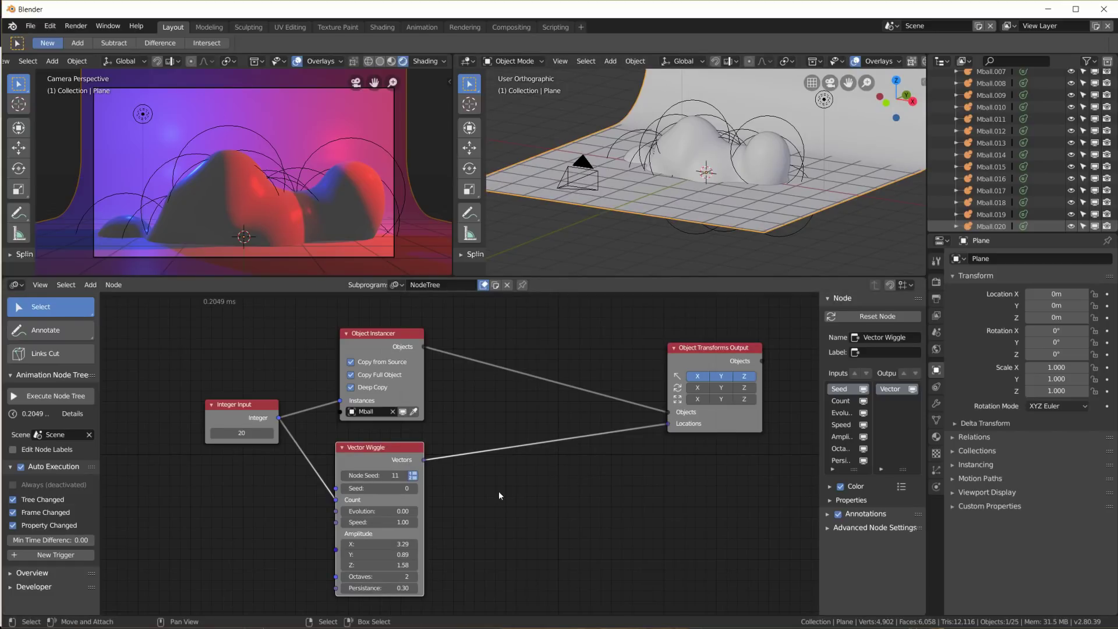
Insert a Vector Math Add node into the Wiggle→Locations link with B Z set to 1.26
key("shift+a")
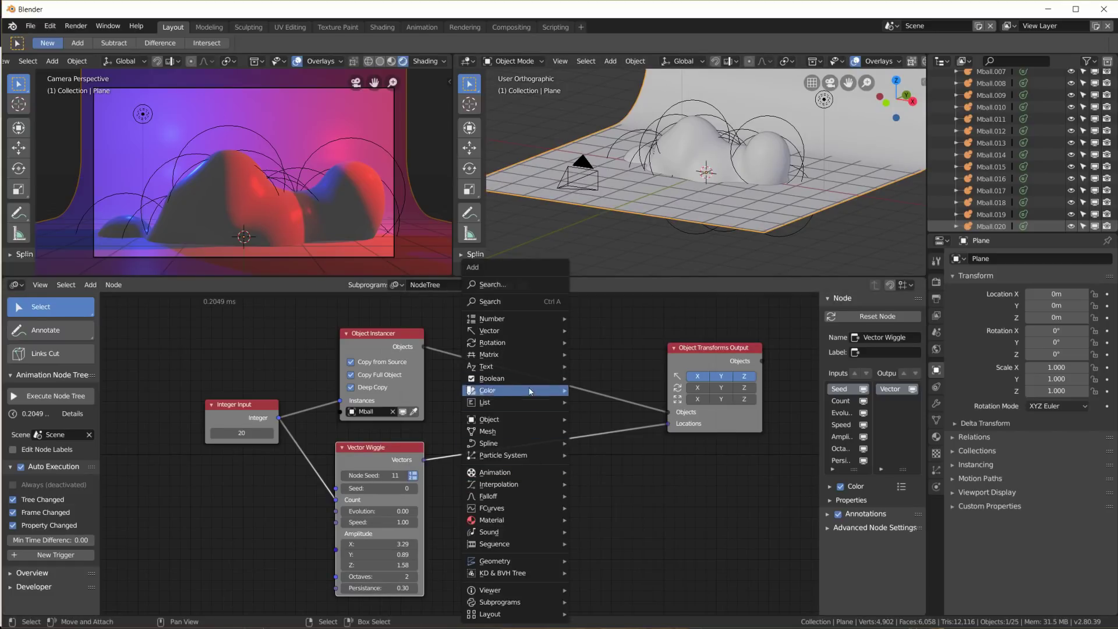
mouse_move(531, 331)
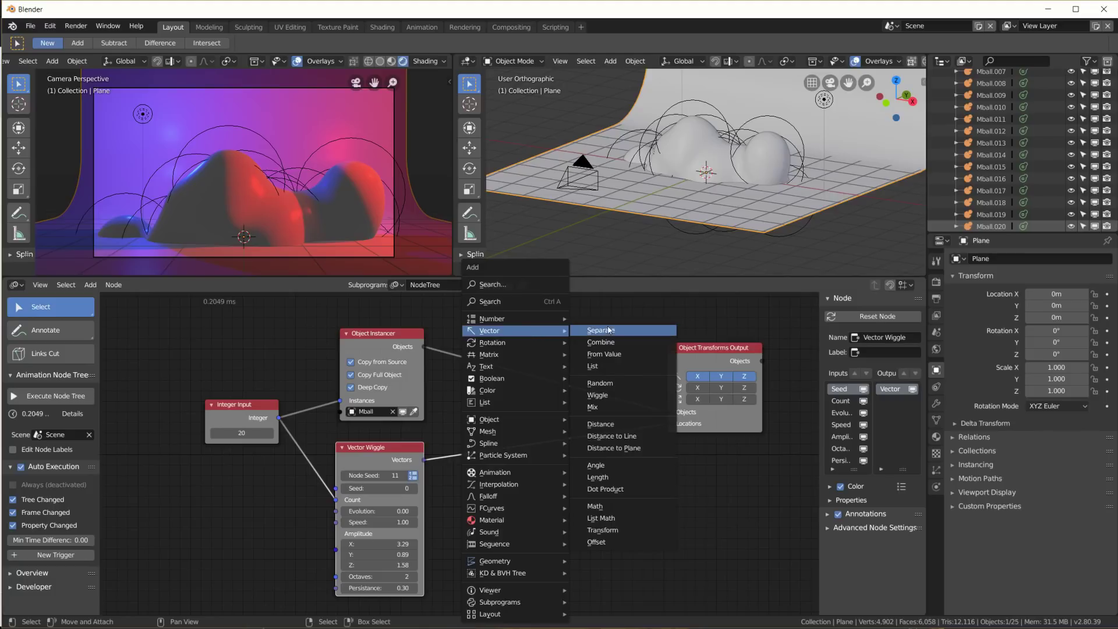
left_click(612, 507)
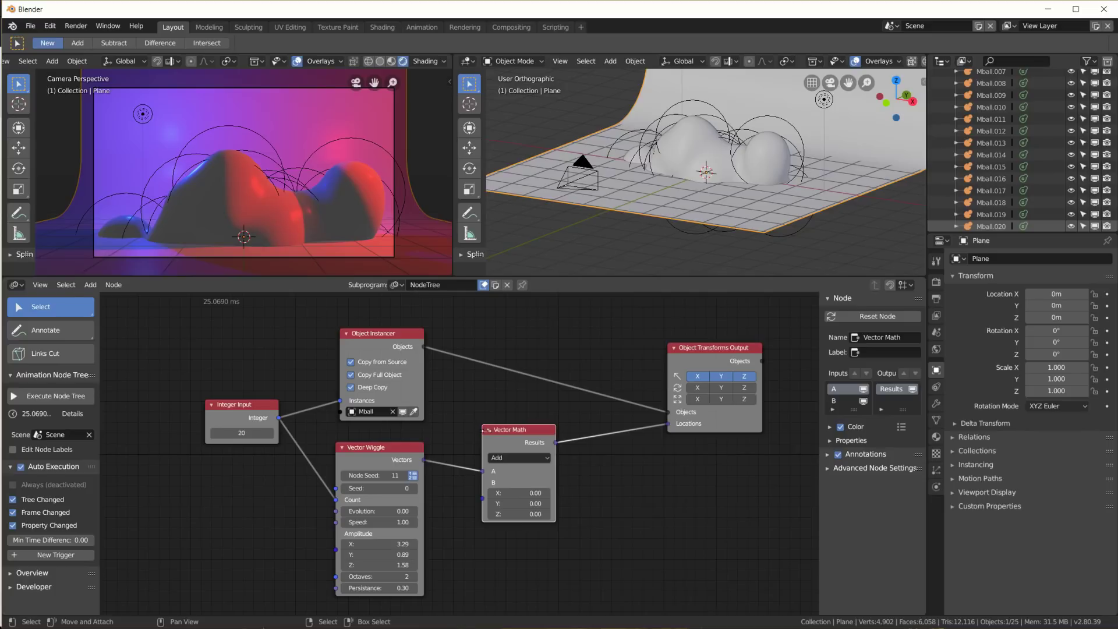
left_click(538, 426)
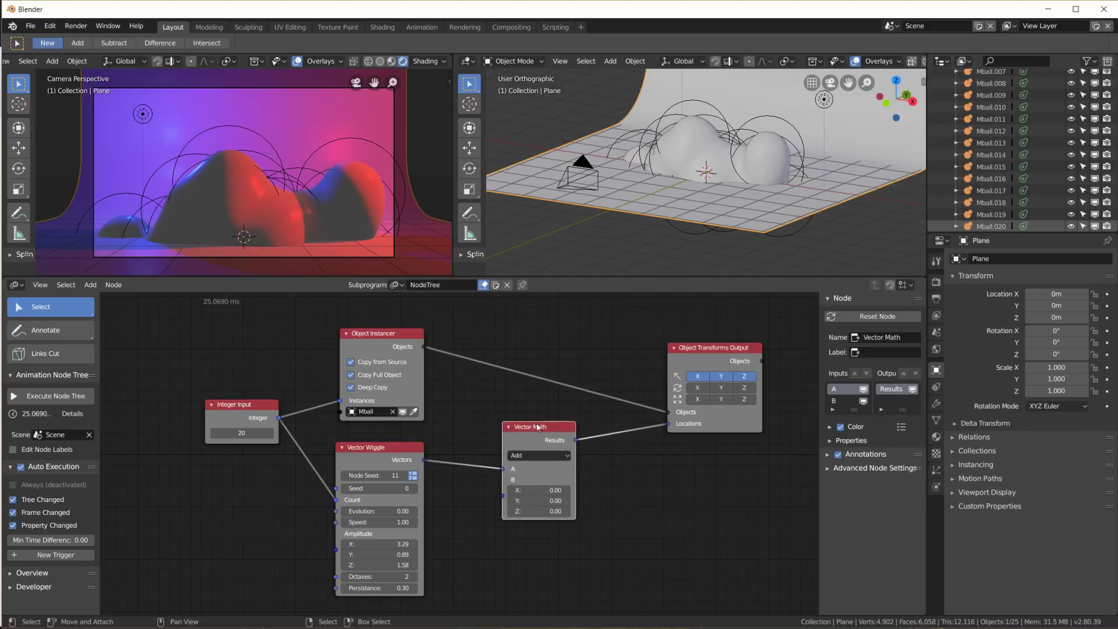
left_click(393, 449)
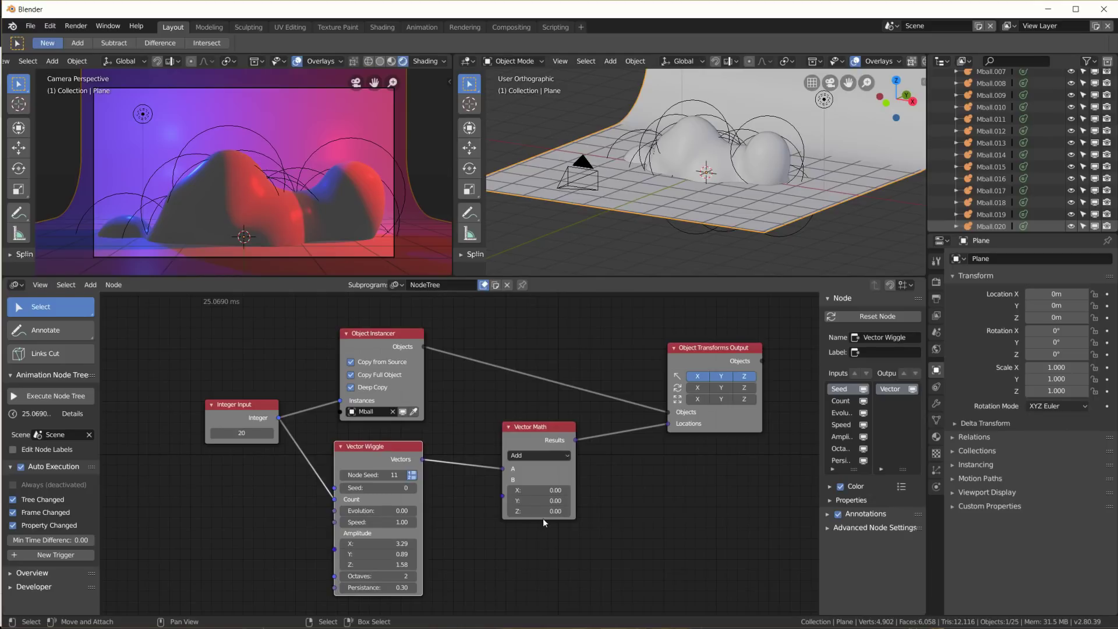
left_click_drag(541, 511, 589, 511)
scroll(638, 180, "down", 5)
Move the camera back along the Y axis
left_click(660, 175)
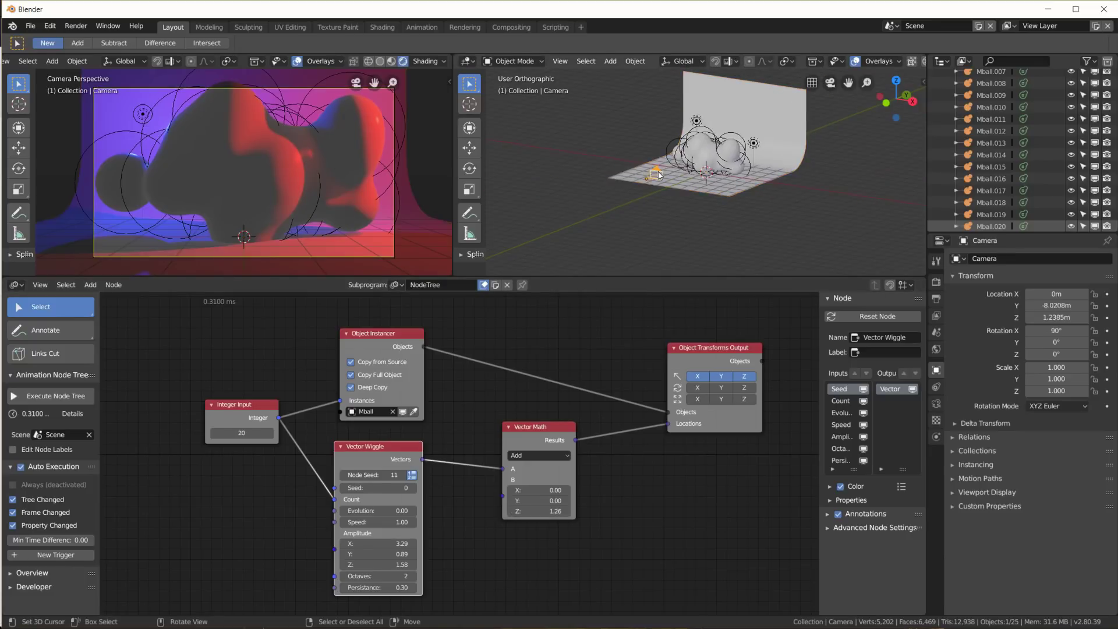
key("g")
key("y")
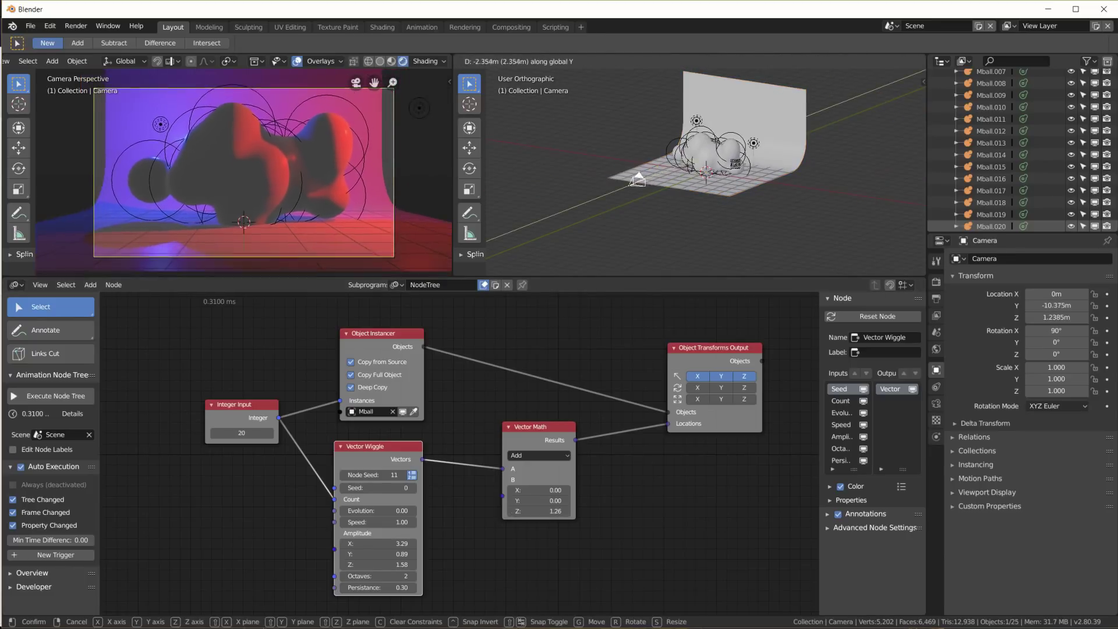
left_click(735, 165)
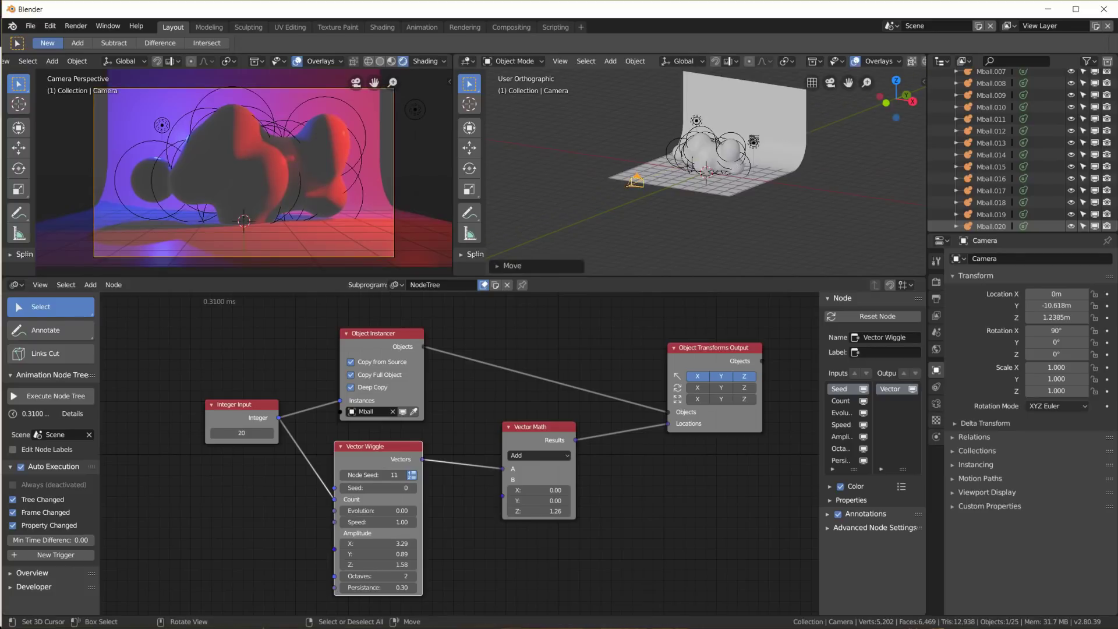
Widen the backdrop plane along X in Edit Mode and return to Object Mode
left_click(783, 126)
key("Tab")
key("a")
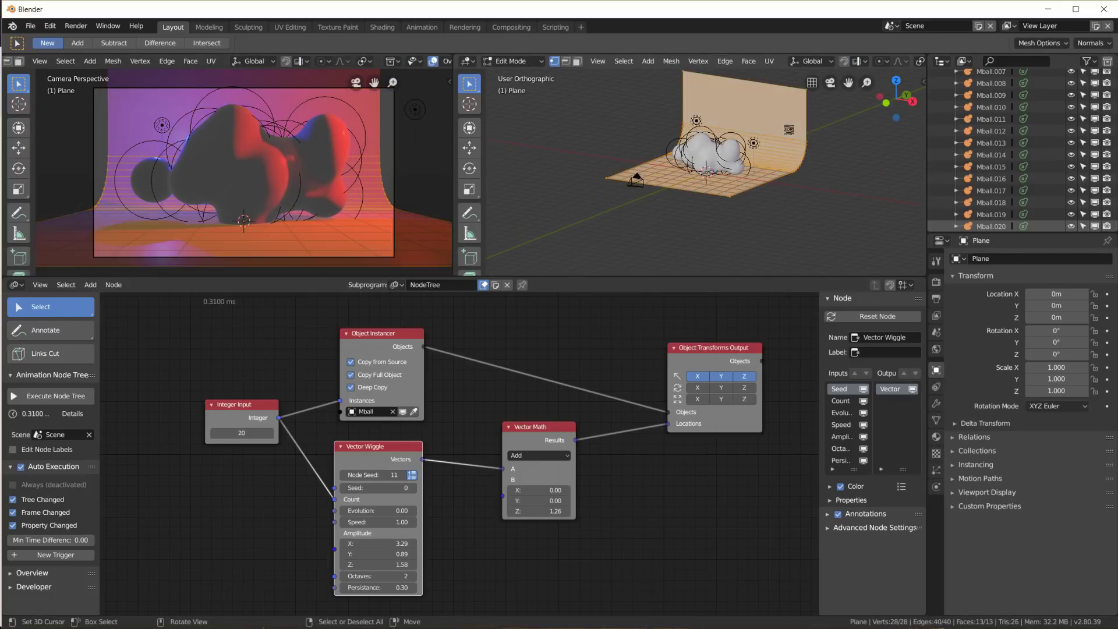
key("s")
key("x")
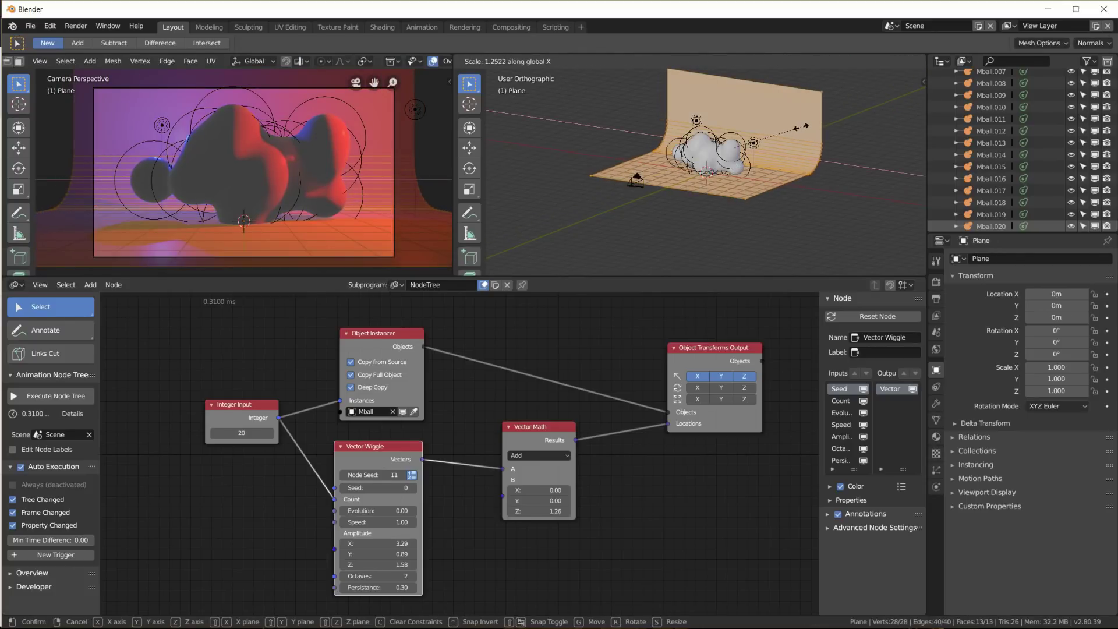
left_click(807, 127)
key("Tab")
scroll(348, 198, "up", 2)
scroll(348, 197, "down", 3)
middle_click_drag(348, 198, 402, 221)
left_click_drag(378, 446, 382, 445)
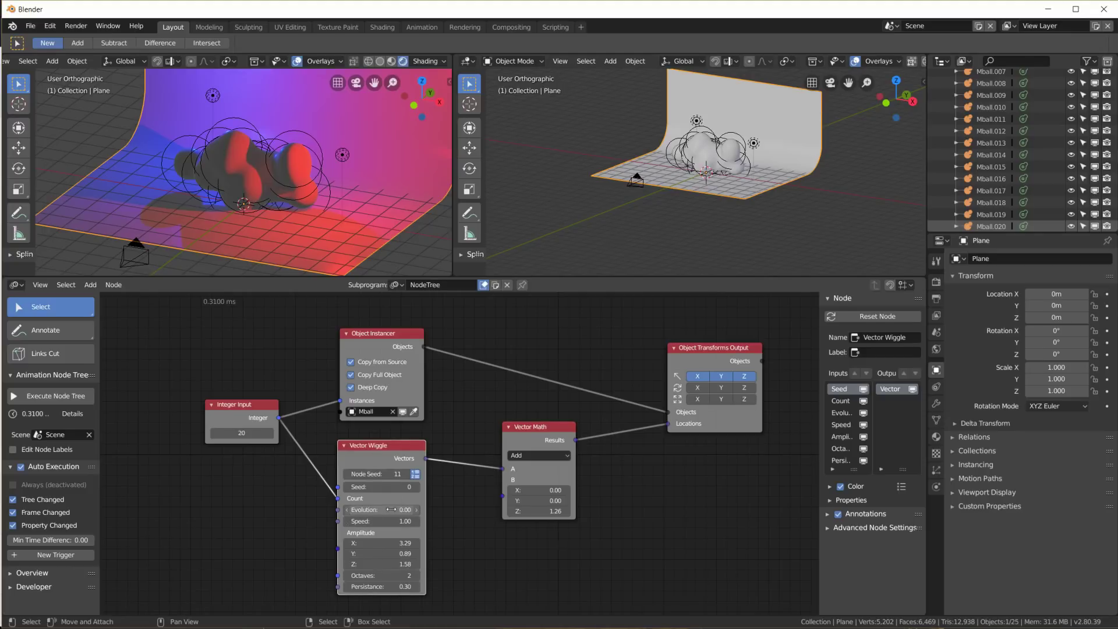
Drag the Vector Wiggle Evolution up to about 161, then back down to 123.69
left_click_drag(387, 509, 533, 509)
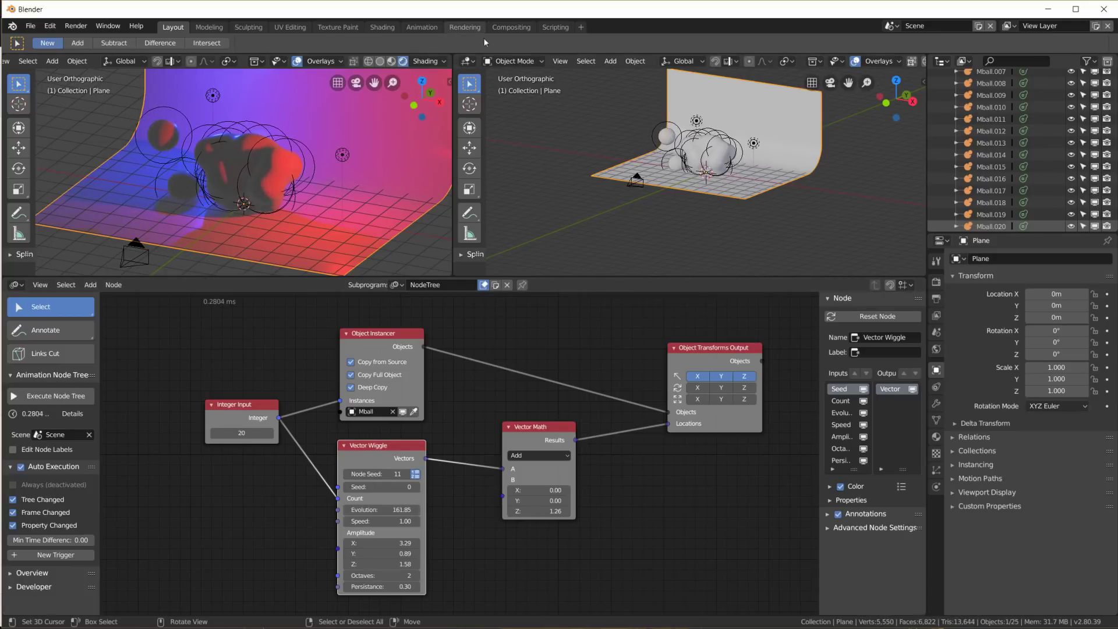
scroll(622, 76, "up", 5)
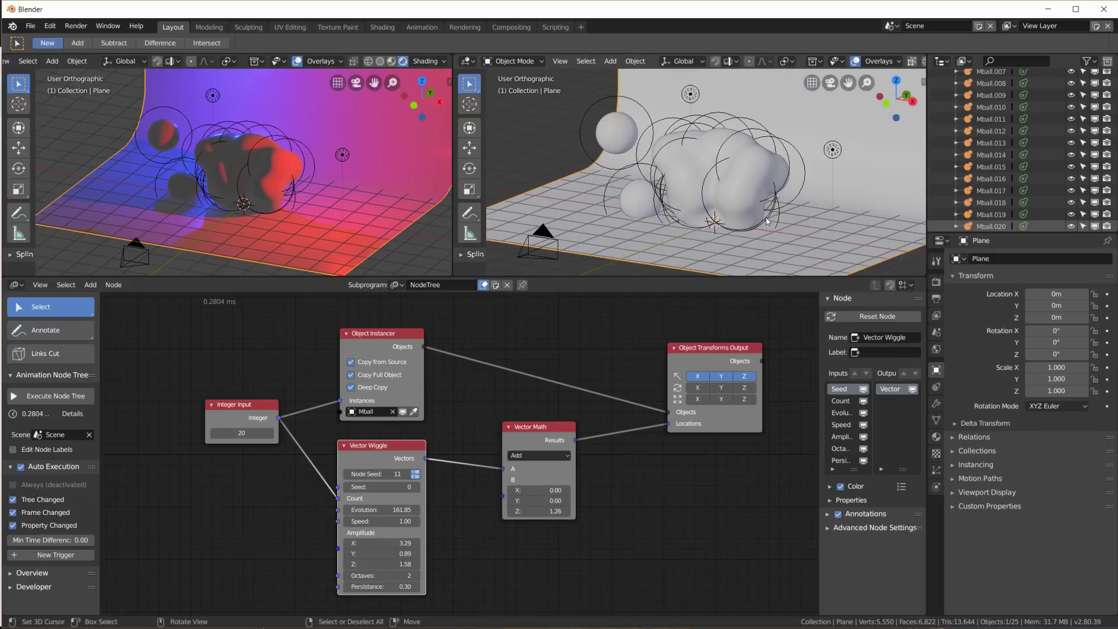
middle_click_drag(766, 218, 751, 216)
key("KP_0")
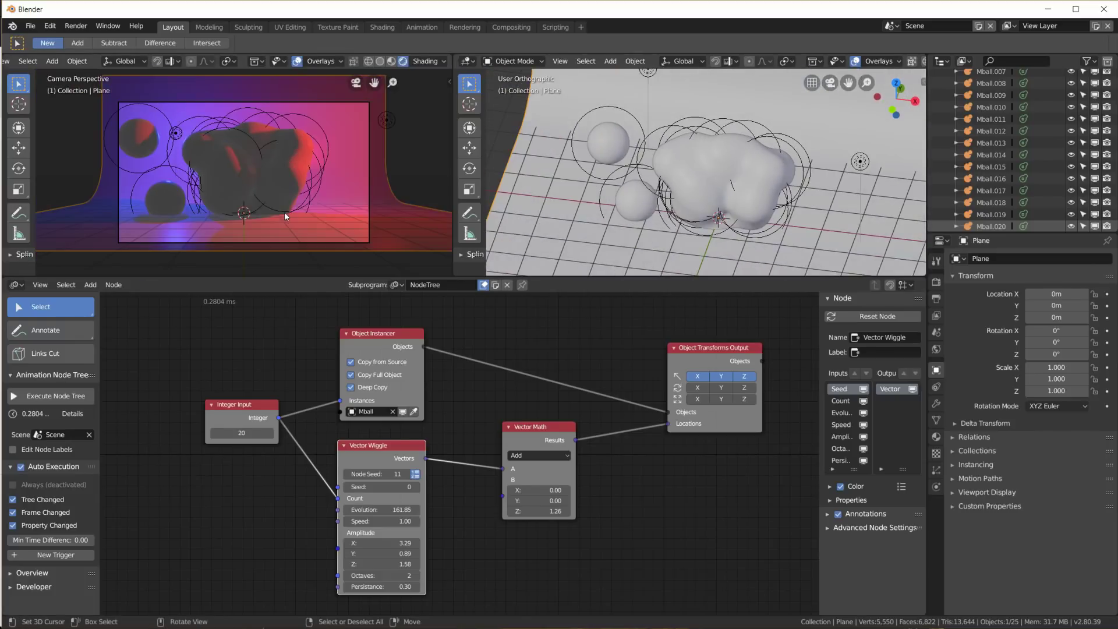
scroll(284, 212, "up", 1)
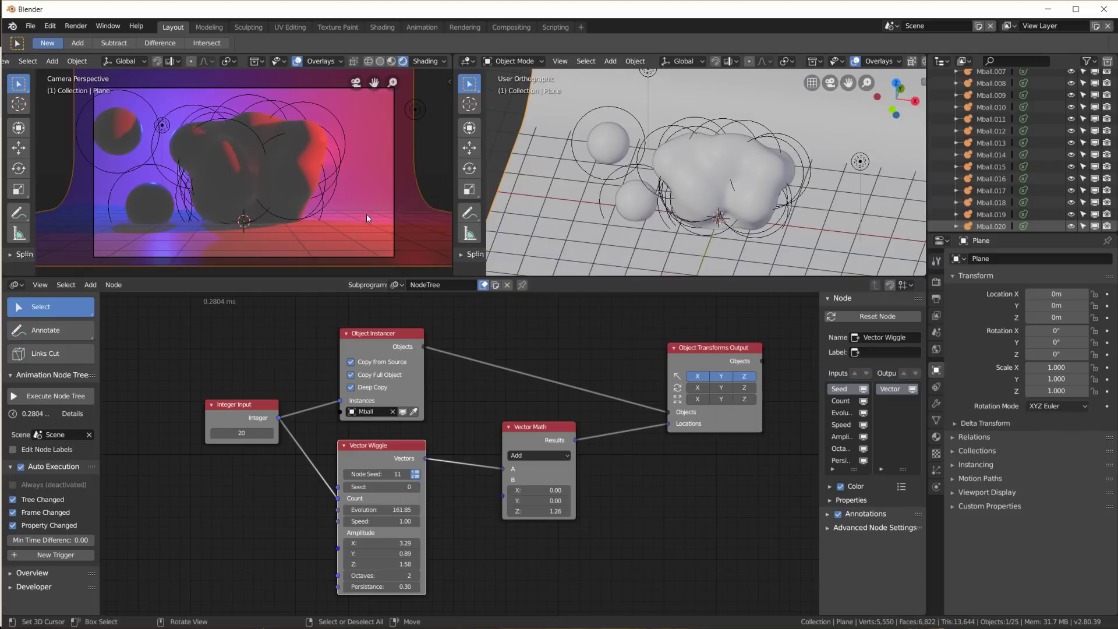
left_click_drag(384, 510, 340, 509)
Add a Time Info node below the Animation Nodes tree
key("shift+a")
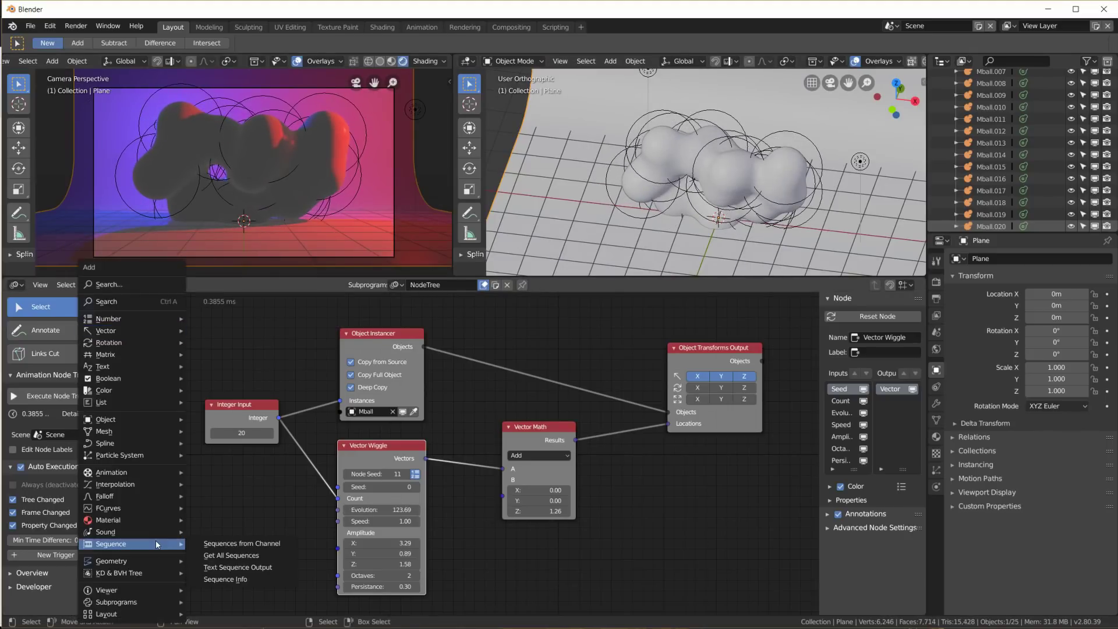
mouse_move(134, 475)
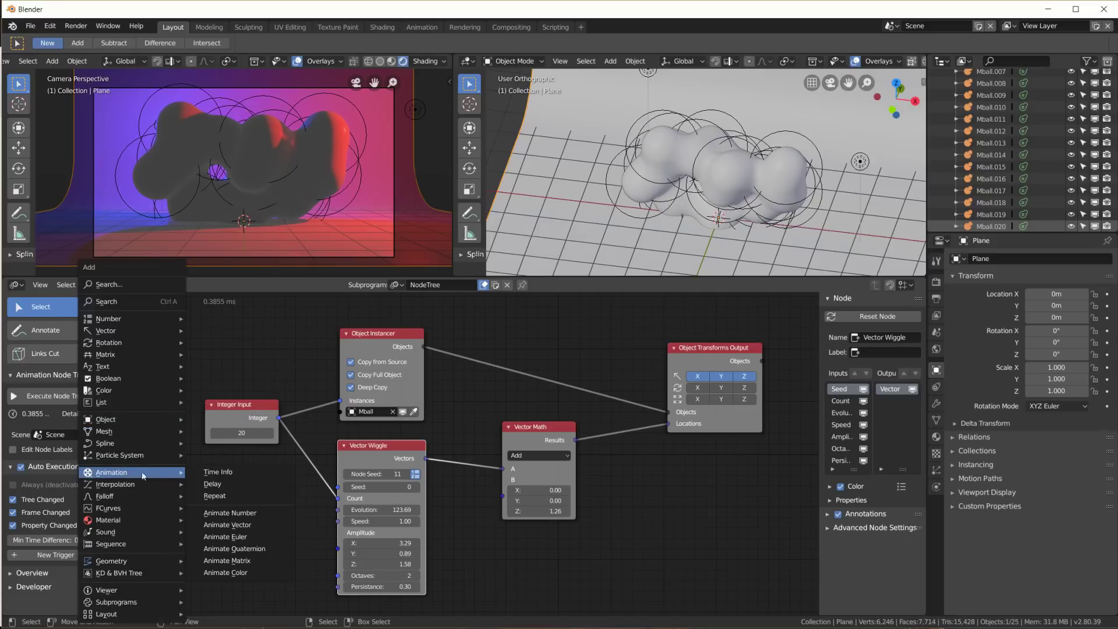
left_click(218, 471)
left_click(207, 518)
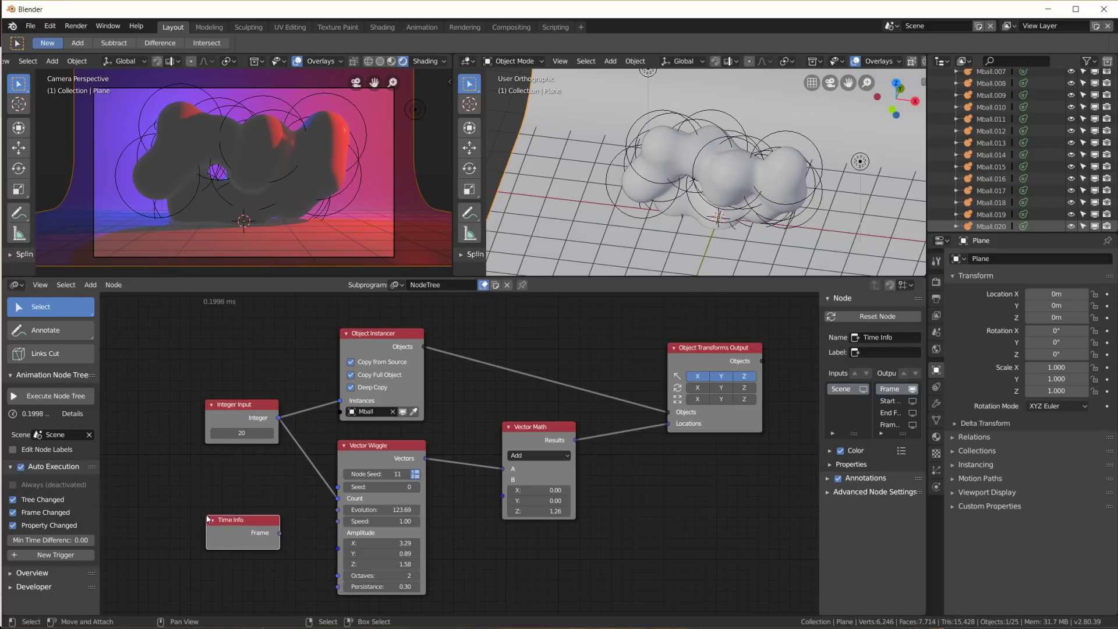
left_click_drag(280, 533, 313, 520)
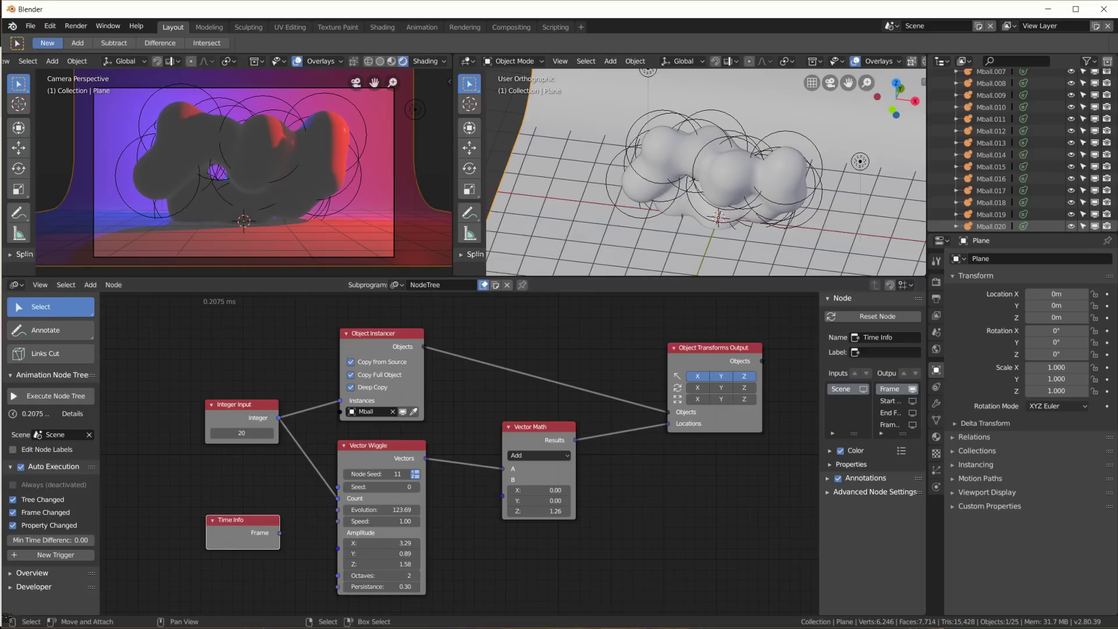
Split the node editor and make the lower area a Timeline
left_click_drag(5, 613, 5, 552)
left_click(16, 560)
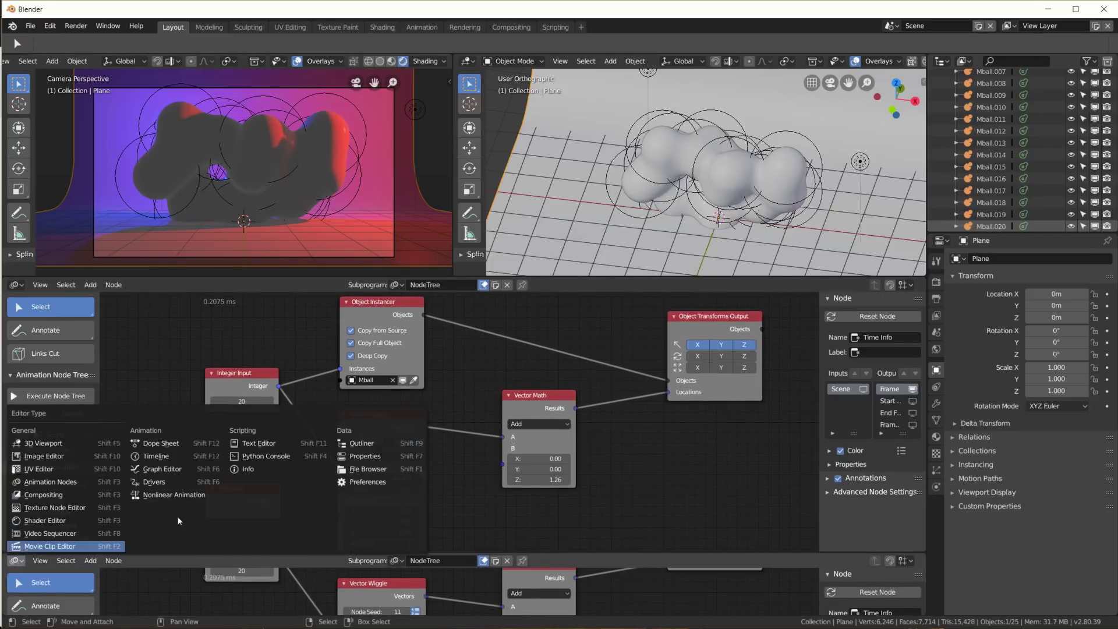
left_click(173, 457)
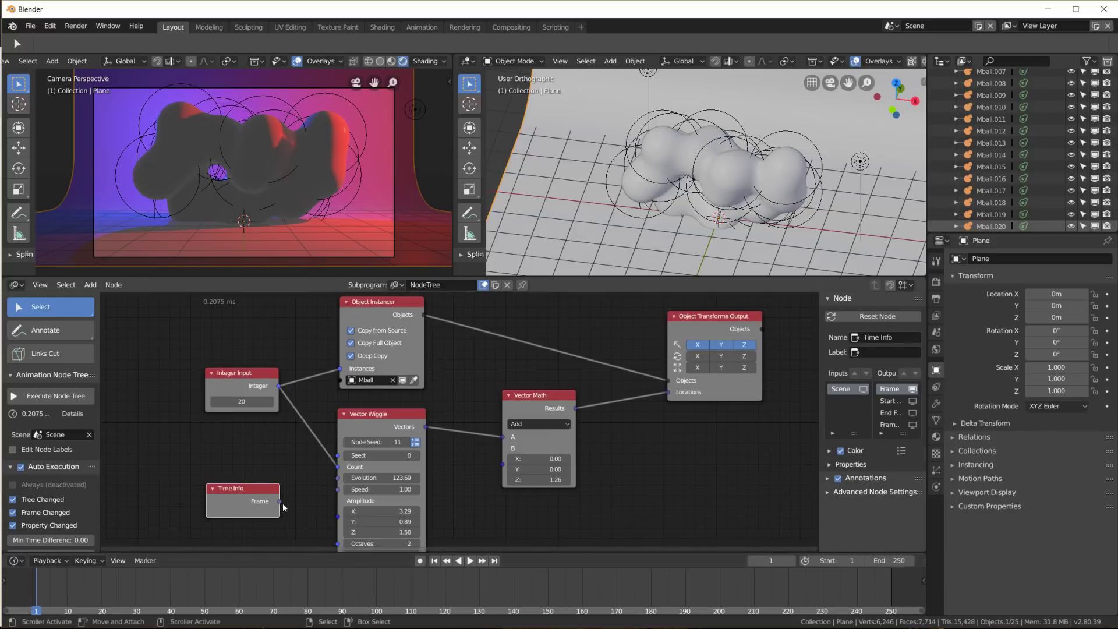
Link Time Info Frame to Vector Wiggle Evolution, then play and scrub the animation
left_click_drag(280, 501, 339, 478)
key("space")
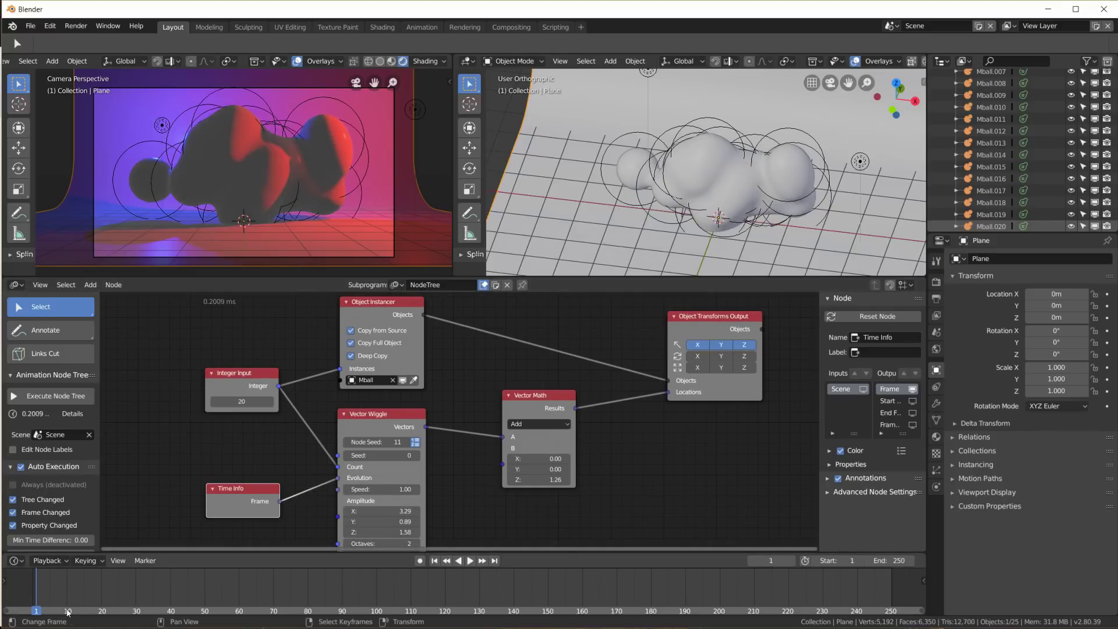
left_click_drag(65, 595, 777, 598)
Shift the Vector Wiggle, Object Instancer, Vector Math and Object Transforms Output nodes into a tidier layout
left_click_drag(359, 418, 372, 417)
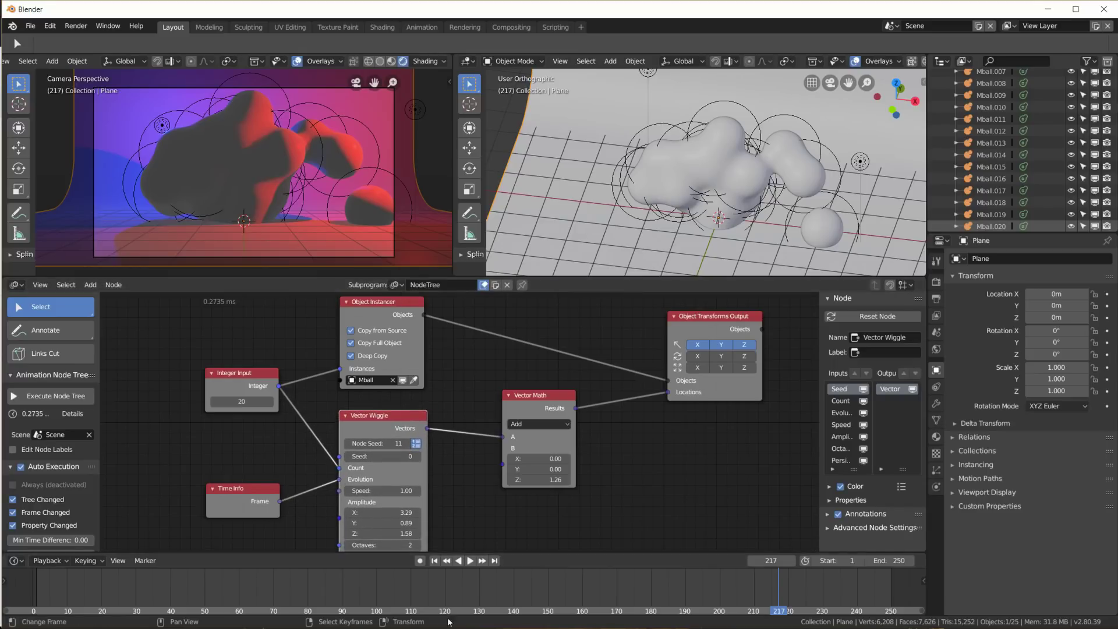
key("space")
key("space")
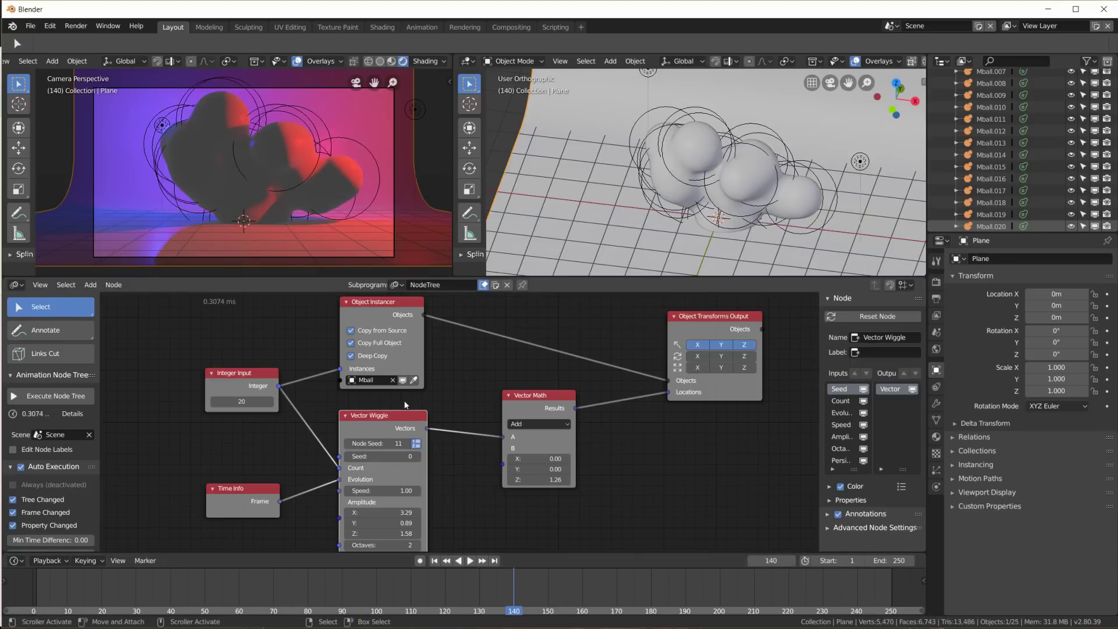
left_click_drag(399, 307, 398, 307)
left_click(392, 421)
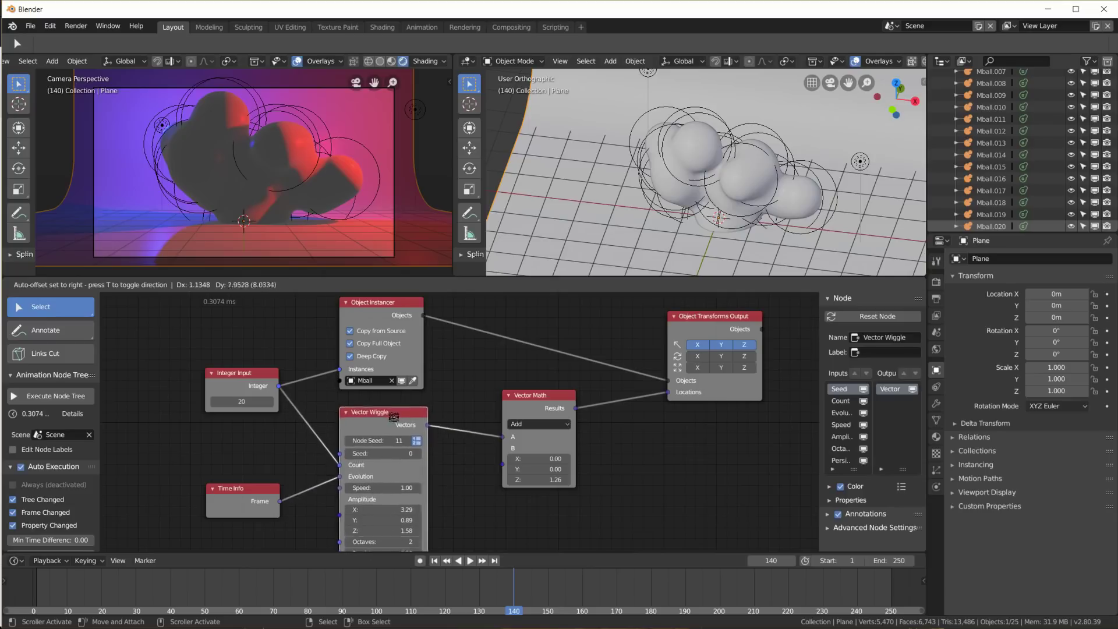
left_click_drag(546, 398, 545, 408)
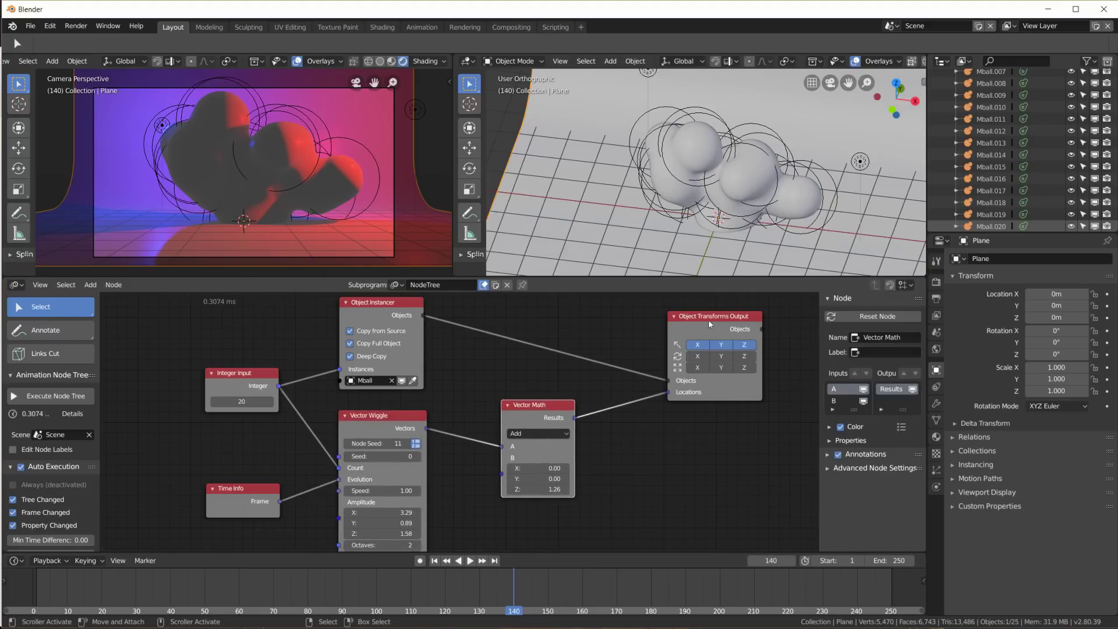
left_click_drag(710, 322, 717, 325)
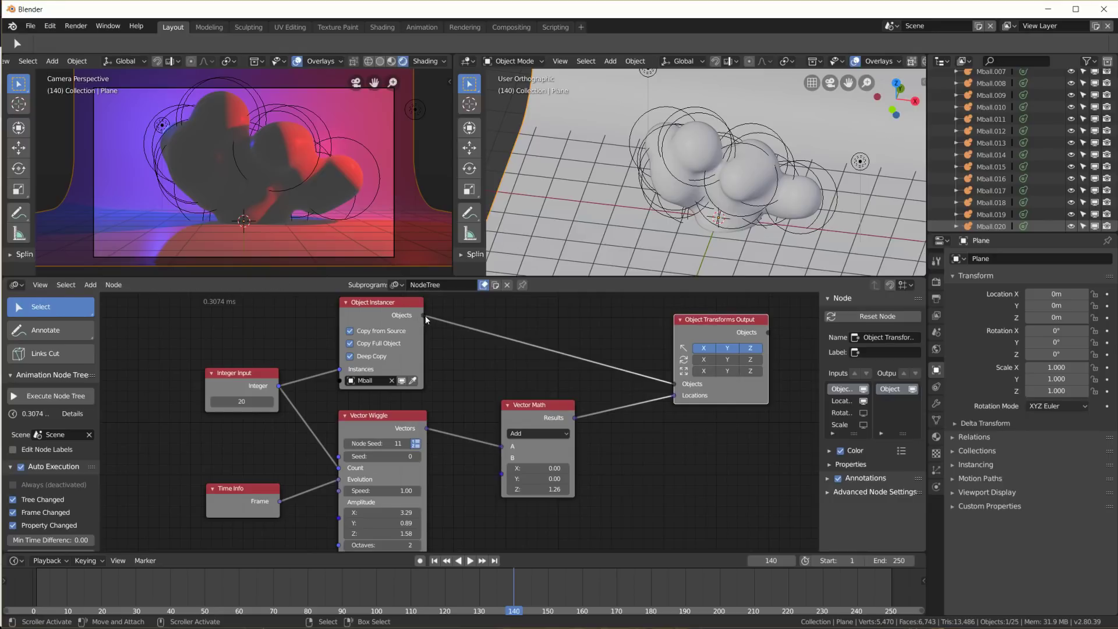
Relink Object Instancer Objects to the Output's Objects input, then play and scrub the timeline
left_click_drag(424, 316, 669, 403)
scroll(606, 418, "down", 1)
middle_click_drag(619, 448, 627, 435)
key("space")
left_click_drag(513, 588, 786, 579)
Stop playback and enable Screen Space Reflections in the render settings
key("space")
left_click(936, 282)
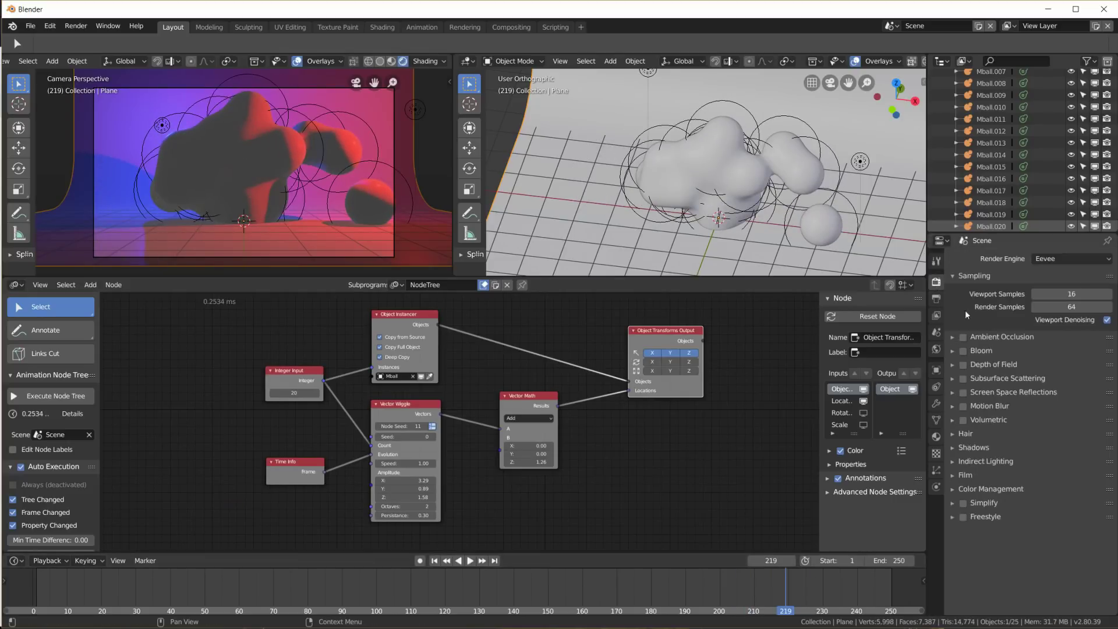
left_click(971, 392)
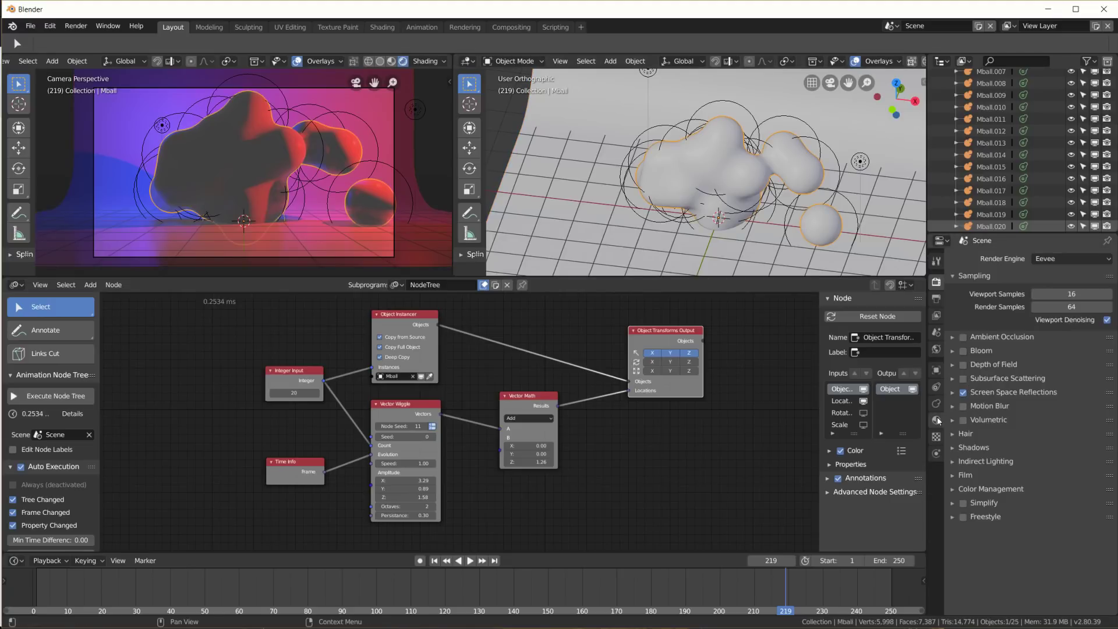
Create a new material for Mball with Metallic set to 0.865
left_click(936, 403)
left_click(936, 419)
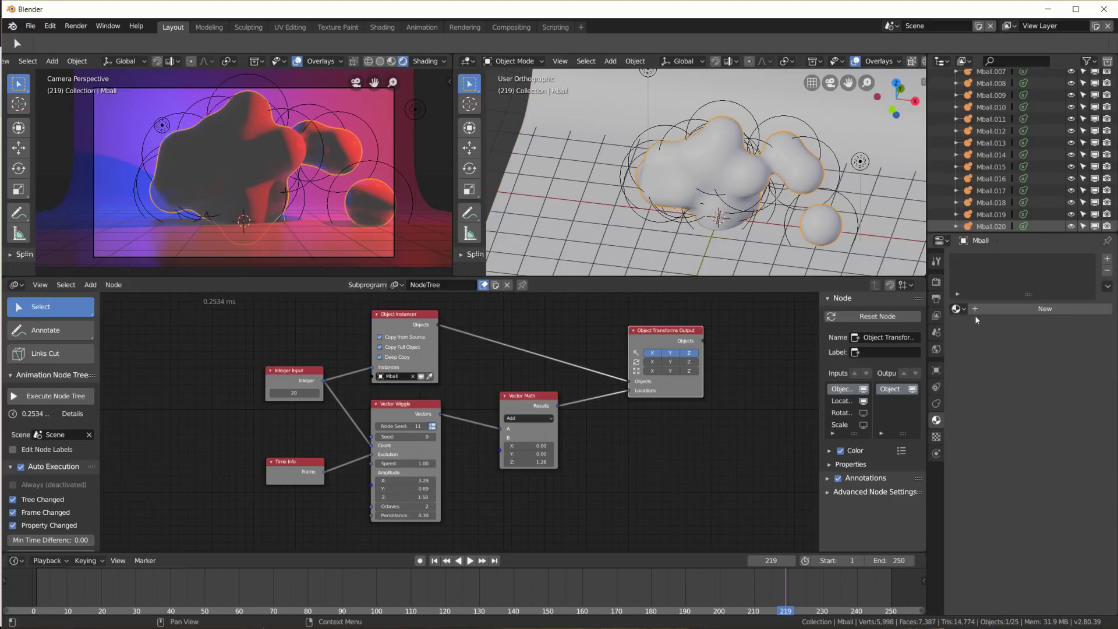
scroll(1029, 120, "up", 5)
scroll(1035, 139, "up", 2)
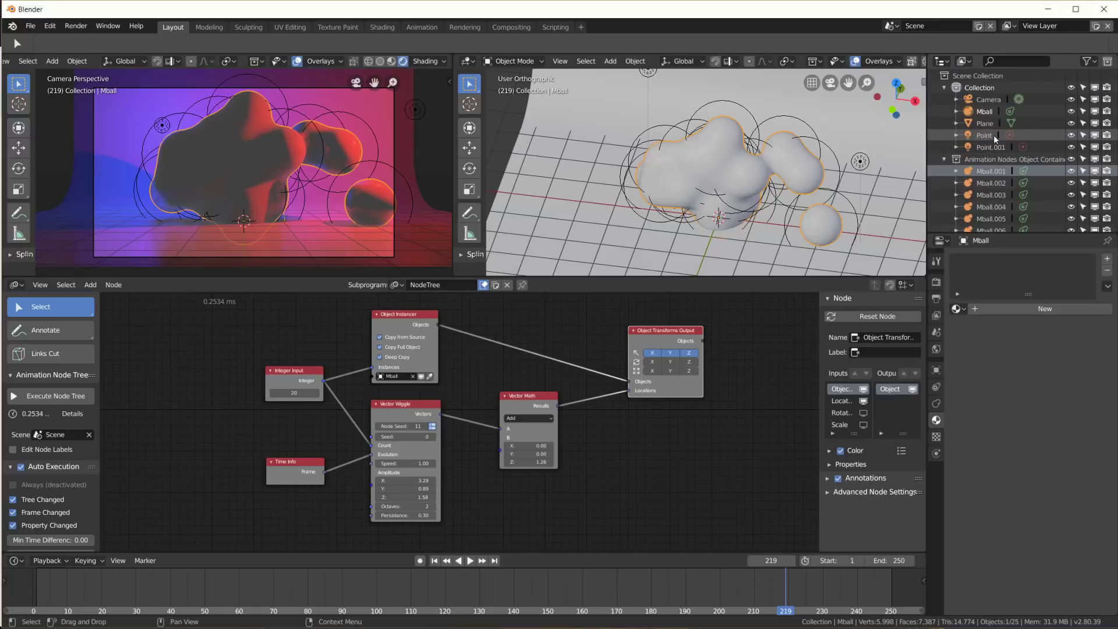
left_click(1001, 309)
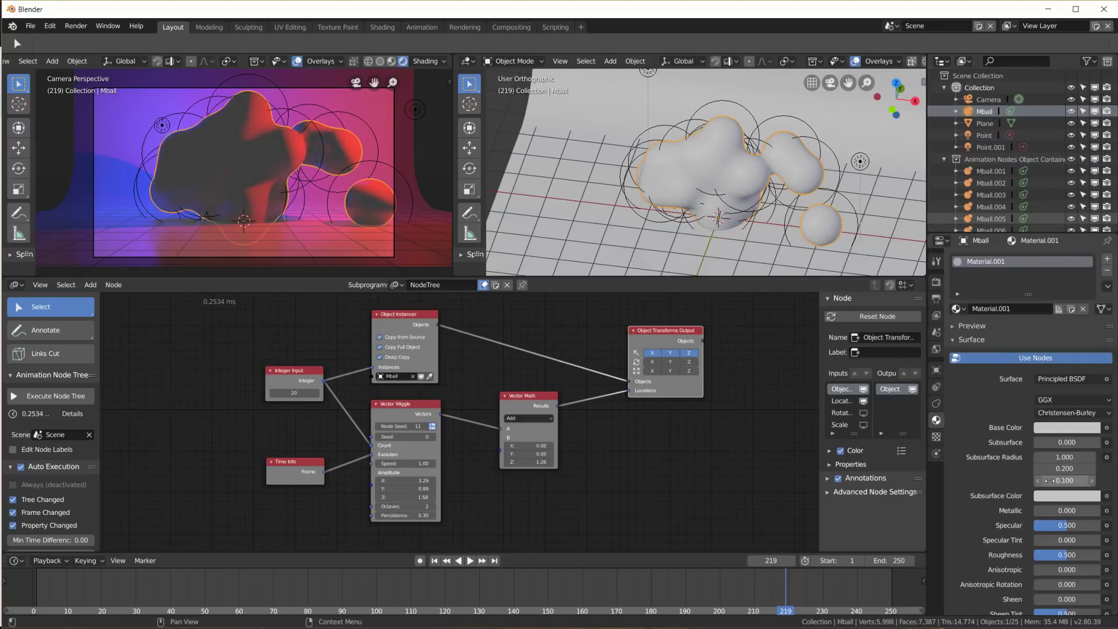
left_click_drag(1048, 510, 1083, 510)
scroll(784, 167, "down", 5)
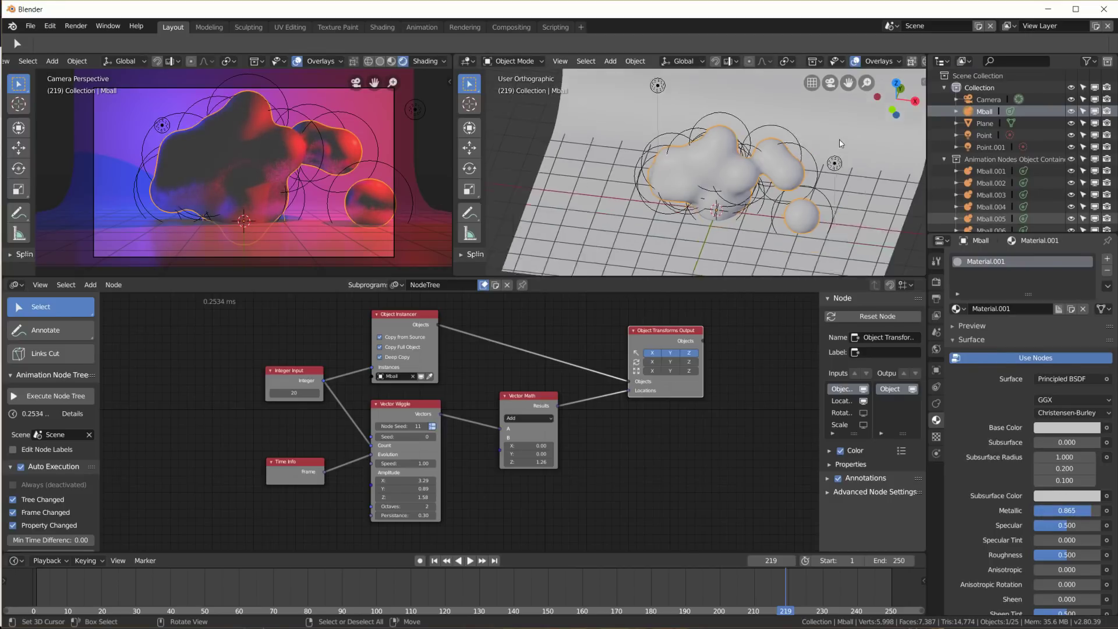
Duplicate the red point light into a white light with energy 1
left_click(783, 168)
left_click(781, 168)
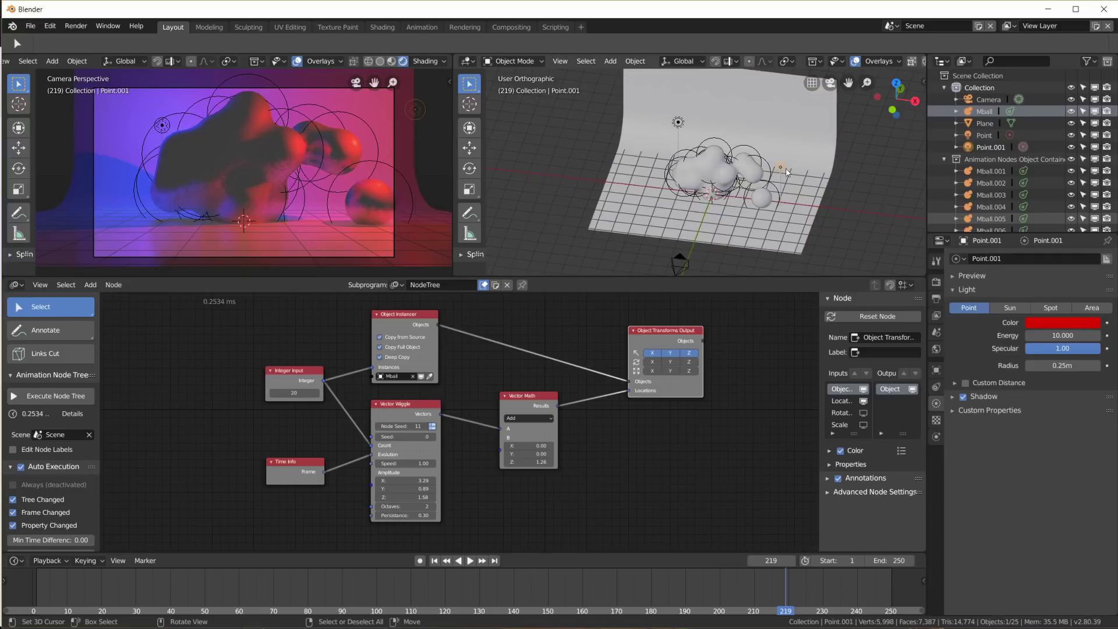
key("KP_7")
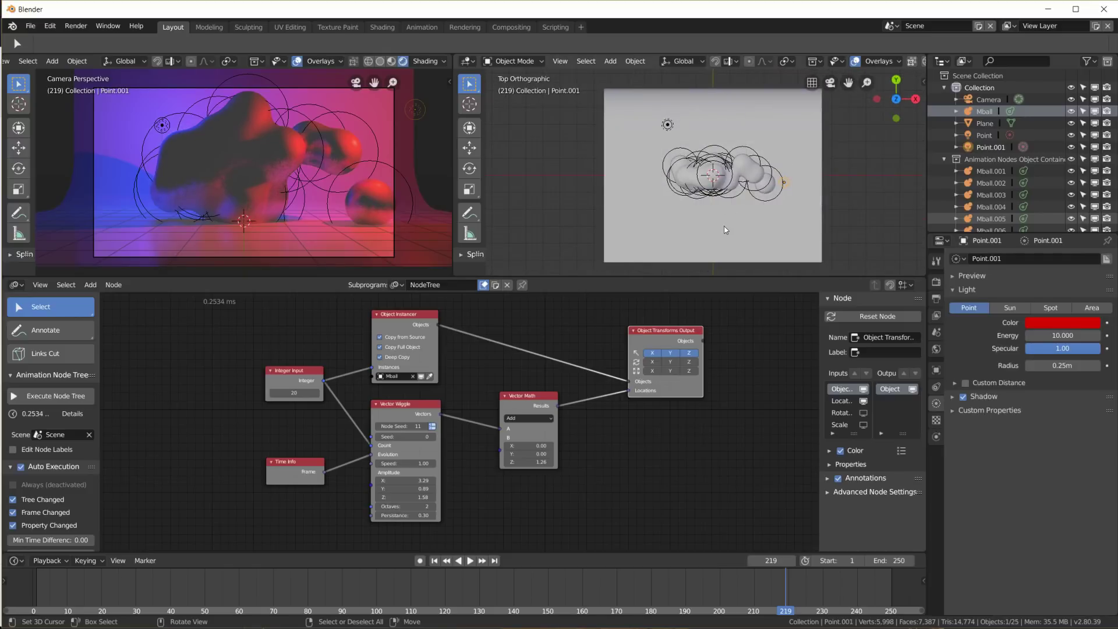
key("shift+d")
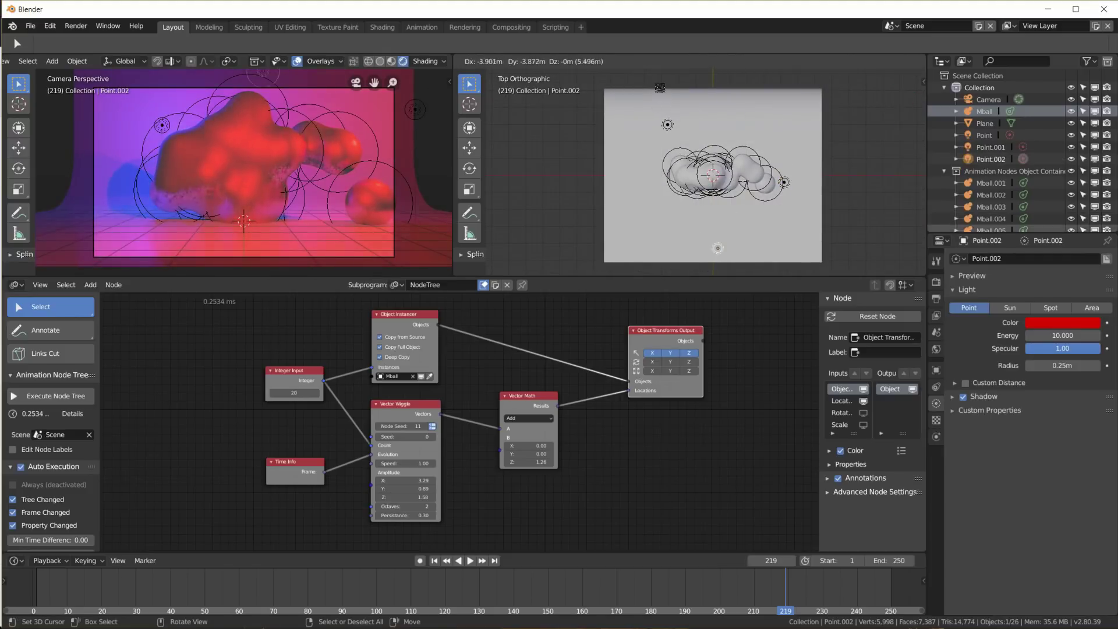
left_click(655, 109)
left_click(1062, 322)
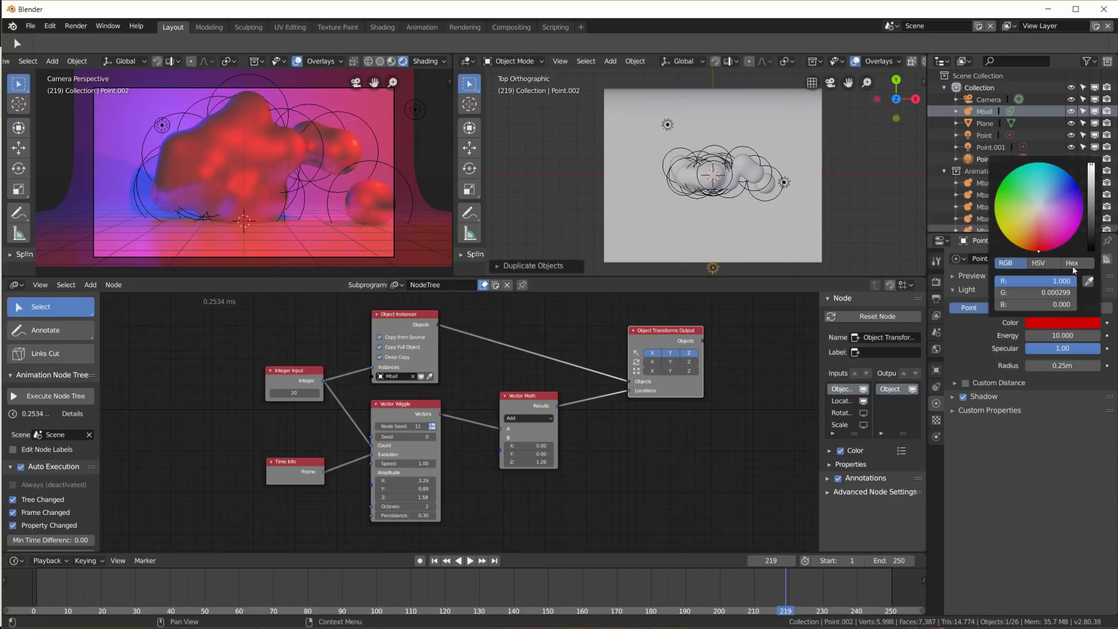
left_click(1038, 208)
left_click(1063, 335)
type("1")
key("Return")
Reposition the white Point.002 light from the top and side views
key("g")
left_click(745, 178)
key("KP_3")
key("g")
left_click(748, 118)
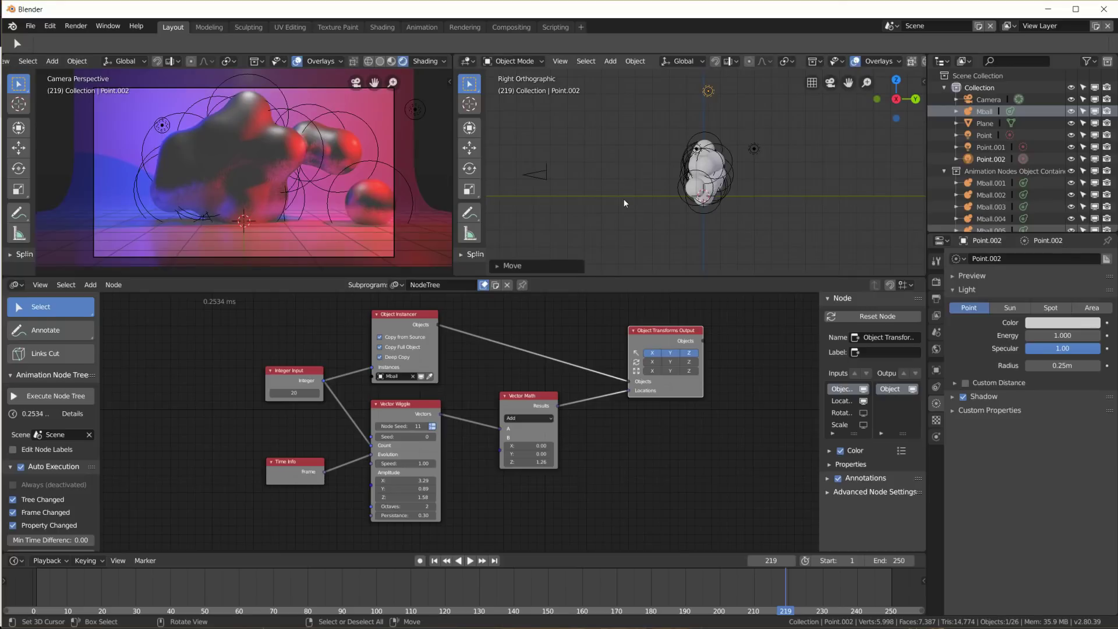
middle_click_drag(712, 178, 650, 119)
key("KP_7")
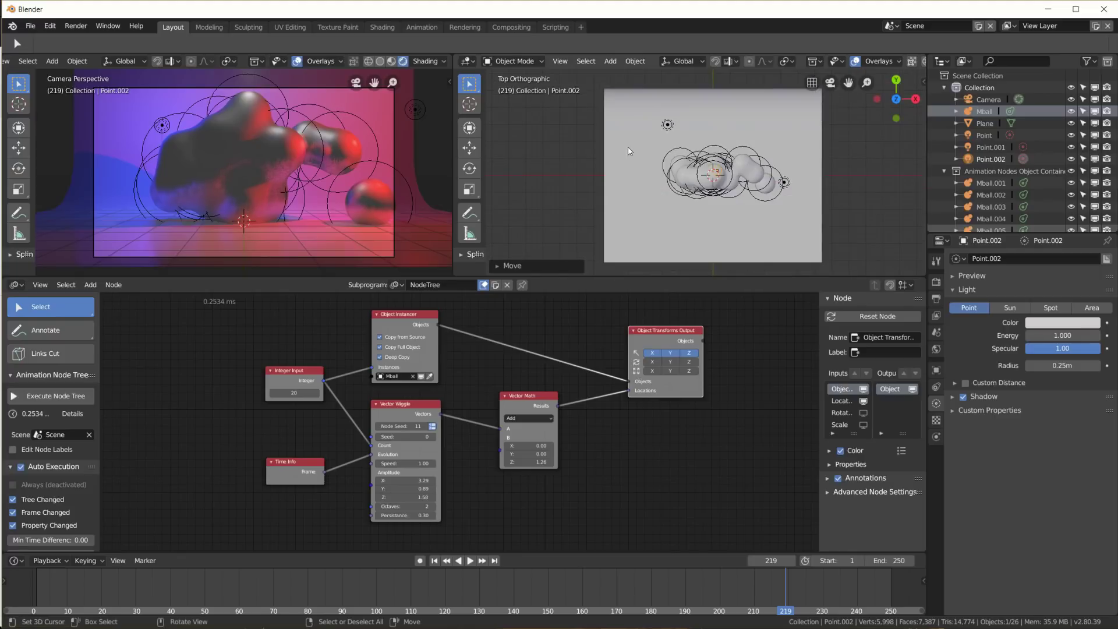
Select the blue Point light and move it toward the front-left of the blob
left_click(668, 123)
left_click(668, 123)
key("g")
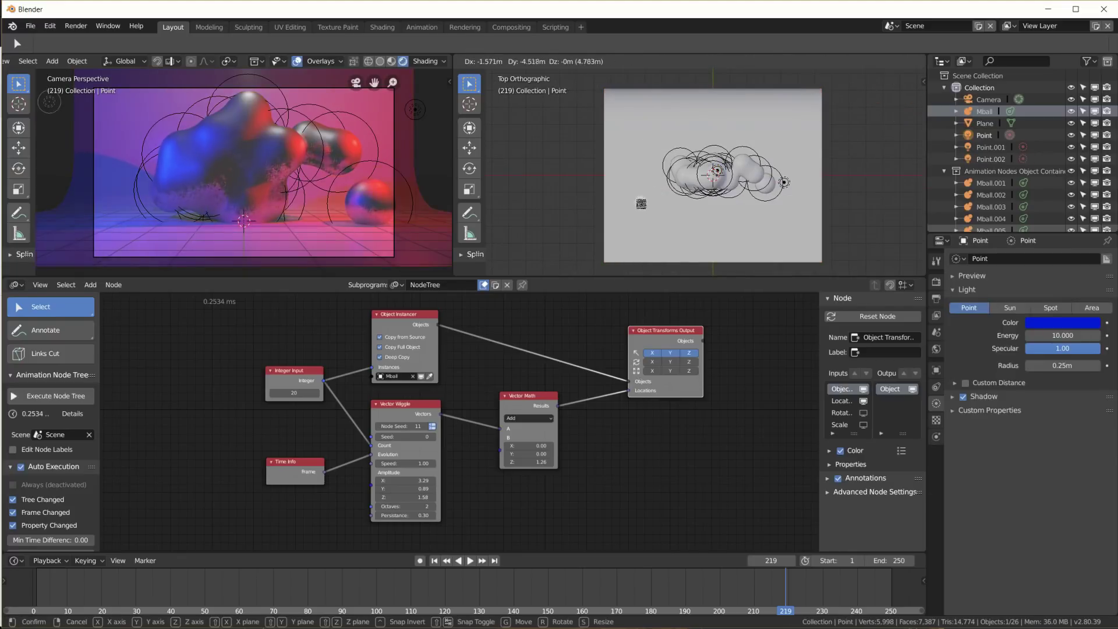
left_click(641, 200)
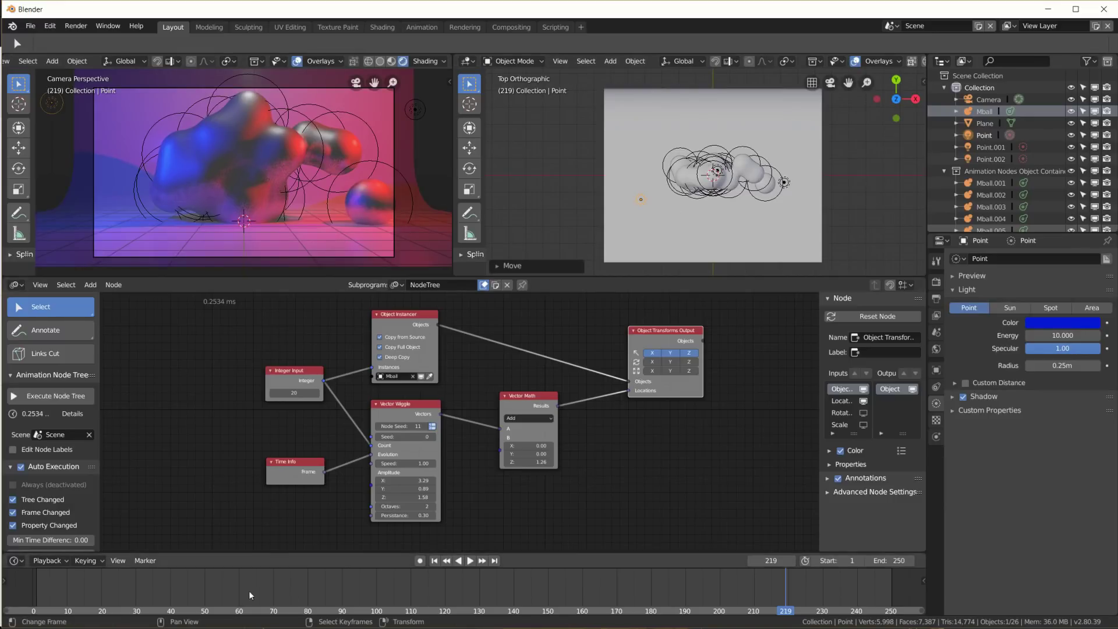
Play from frame 1 with the rendered view's overlays hidden, pausing at frame 220
left_click(435, 561)
left_click(470, 561)
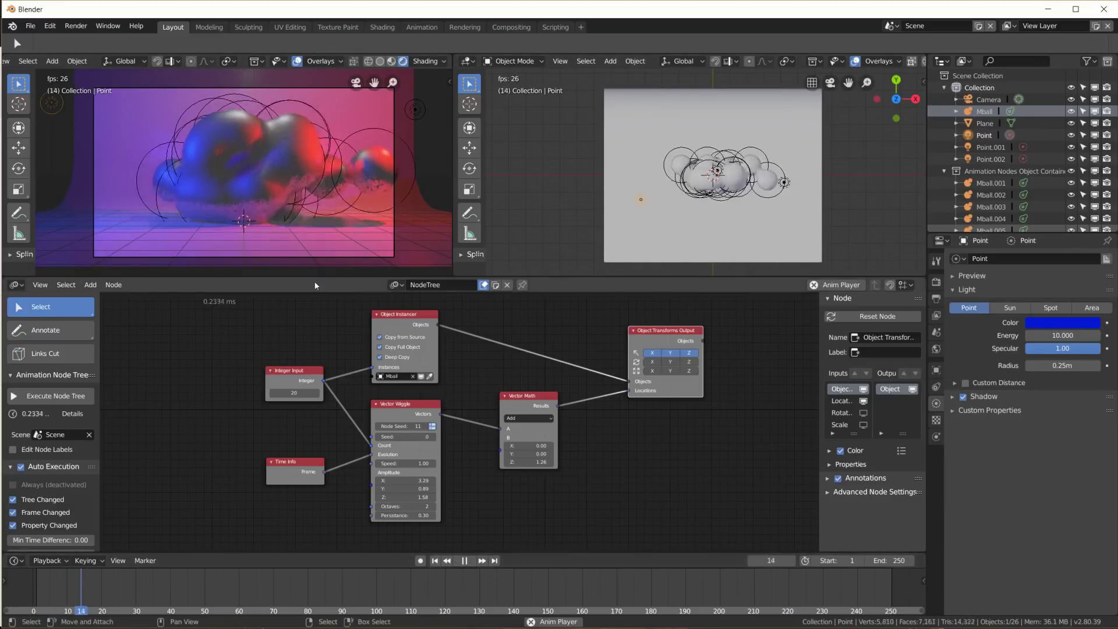
left_click(297, 62)
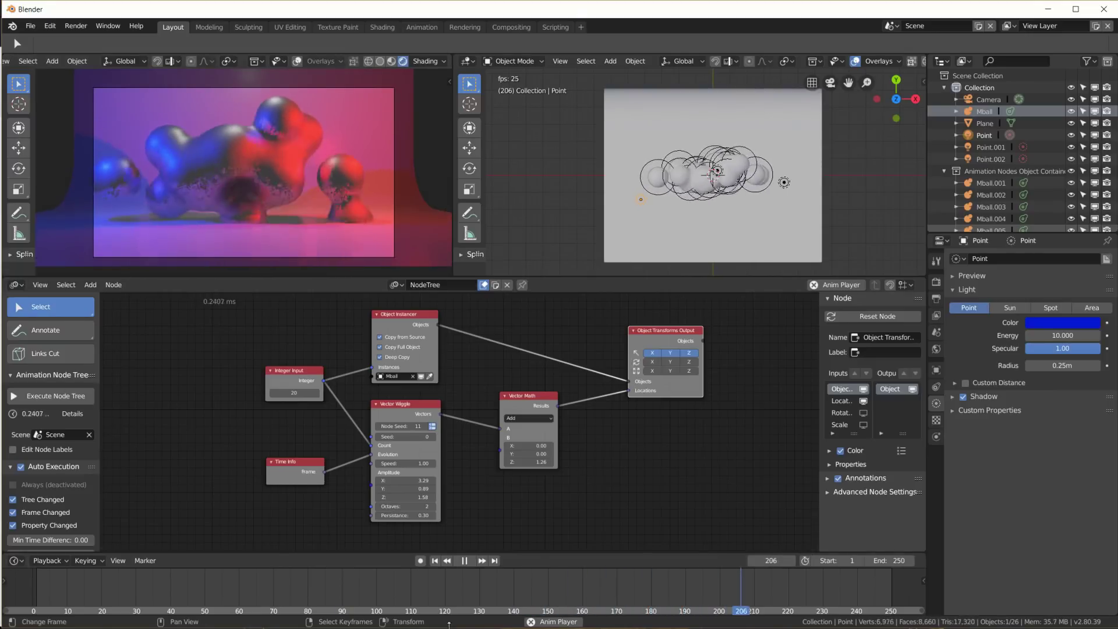
left_click(464, 560)
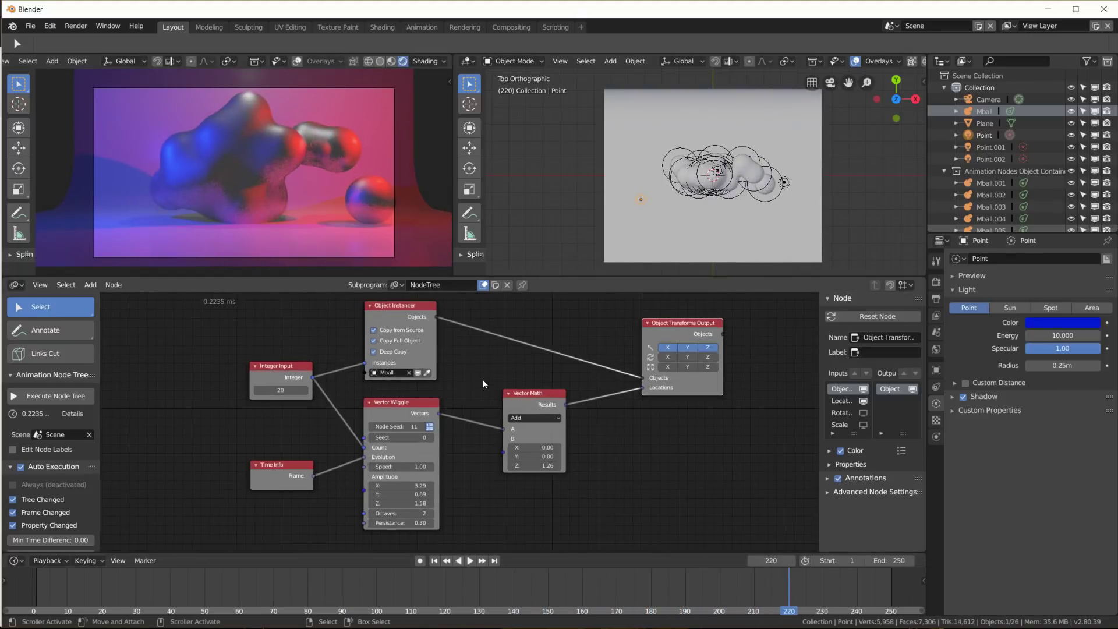
Reposition the Object Transforms Output, Object Instancer, Time Info, Vector Wiggle and Vector Math nodes
scroll(481, 382, "up", 1)
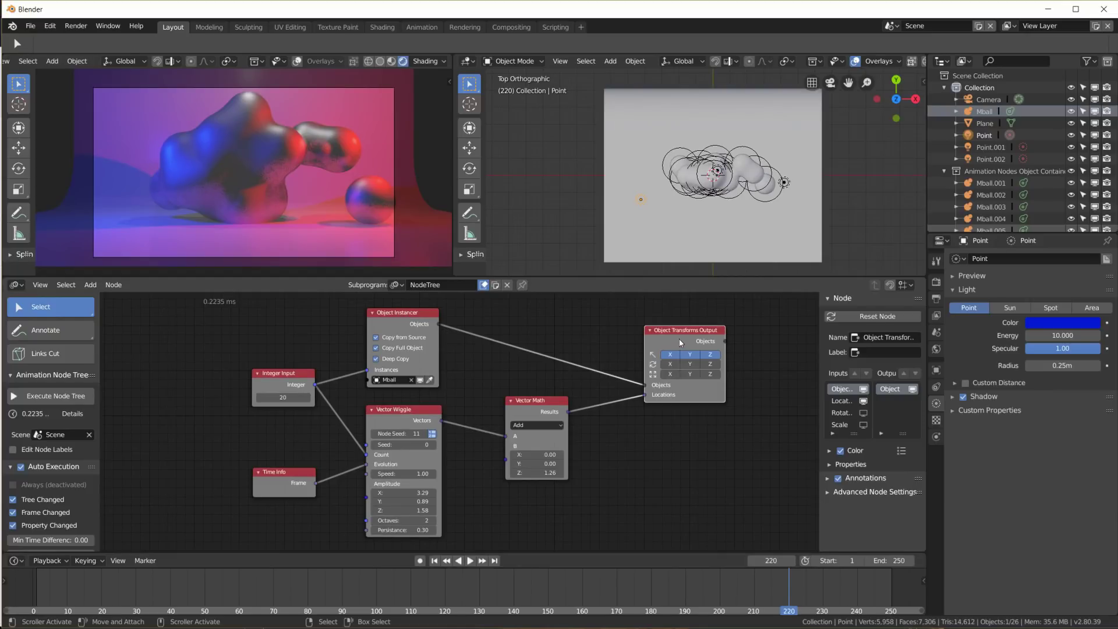
left_click_drag(679, 337, 665, 331)
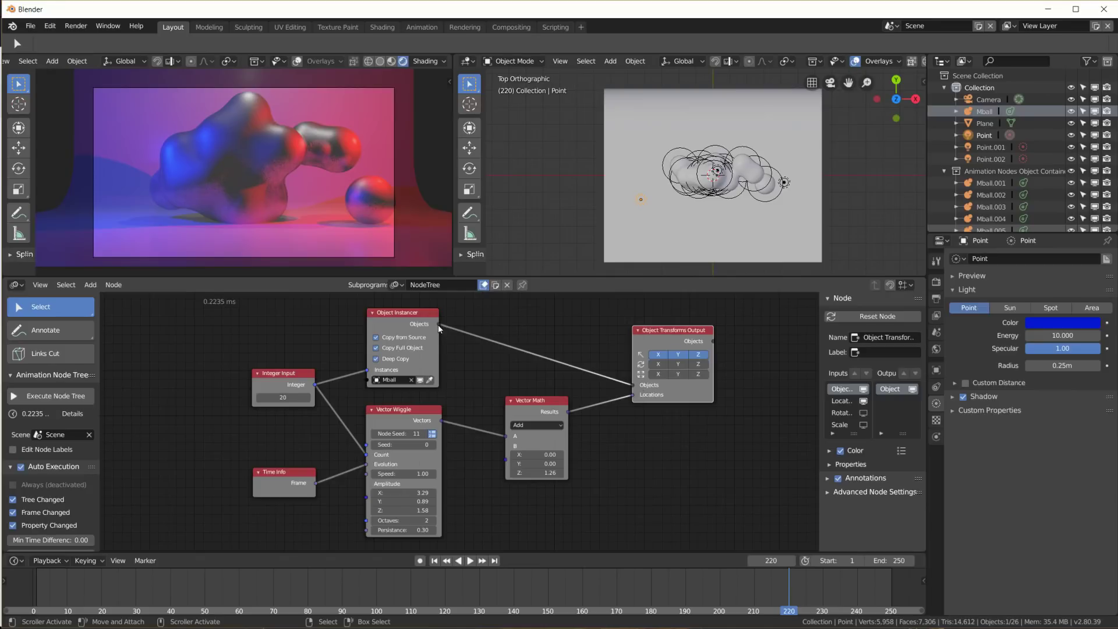
left_click_drag(419, 316, 420, 315)
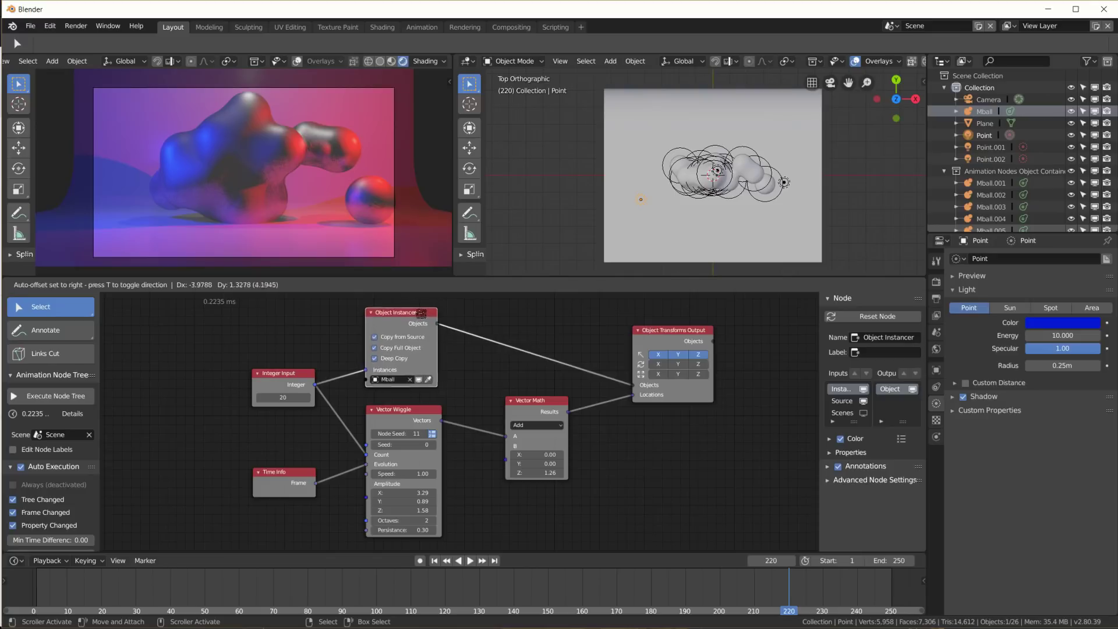
left_click(438, 414)
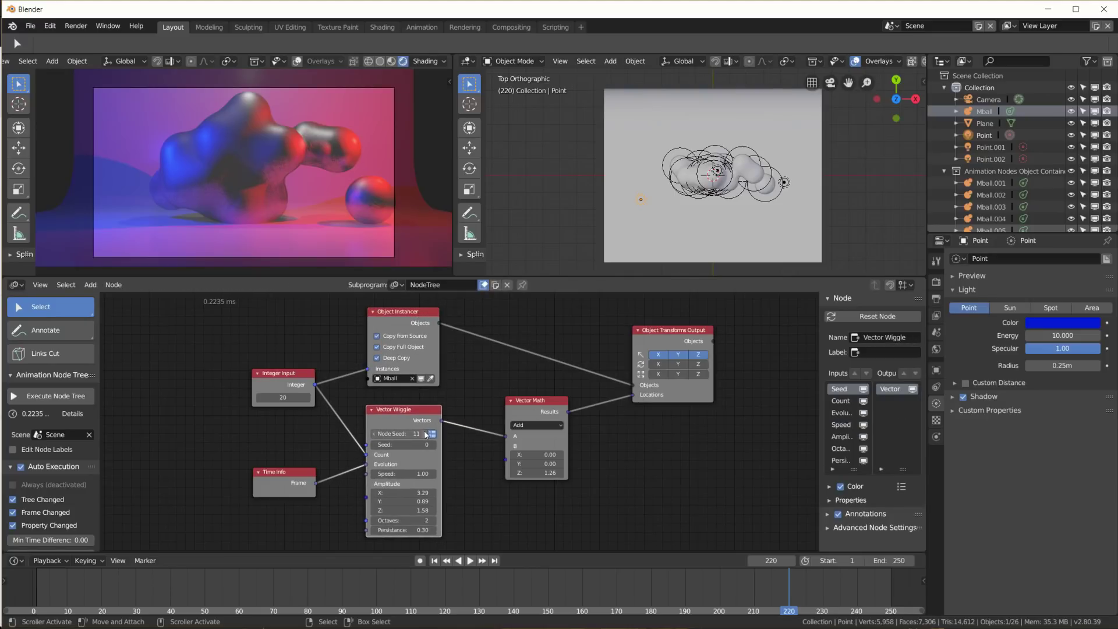
left_click_drag(294, 480, 238, 483)
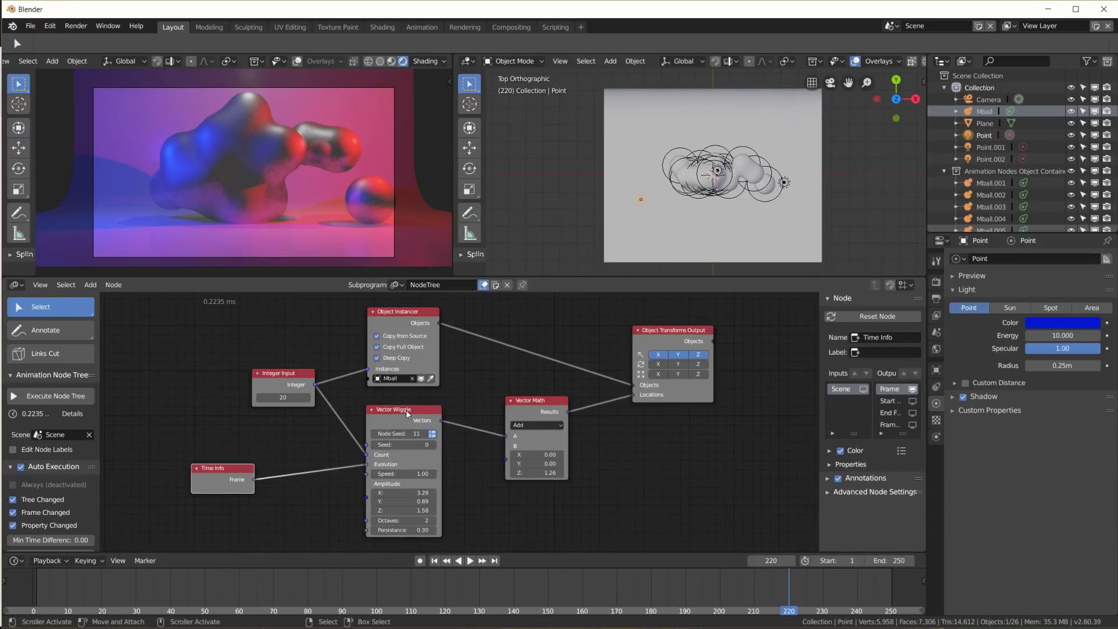
left_click_drag(373, 467, 373, 469)
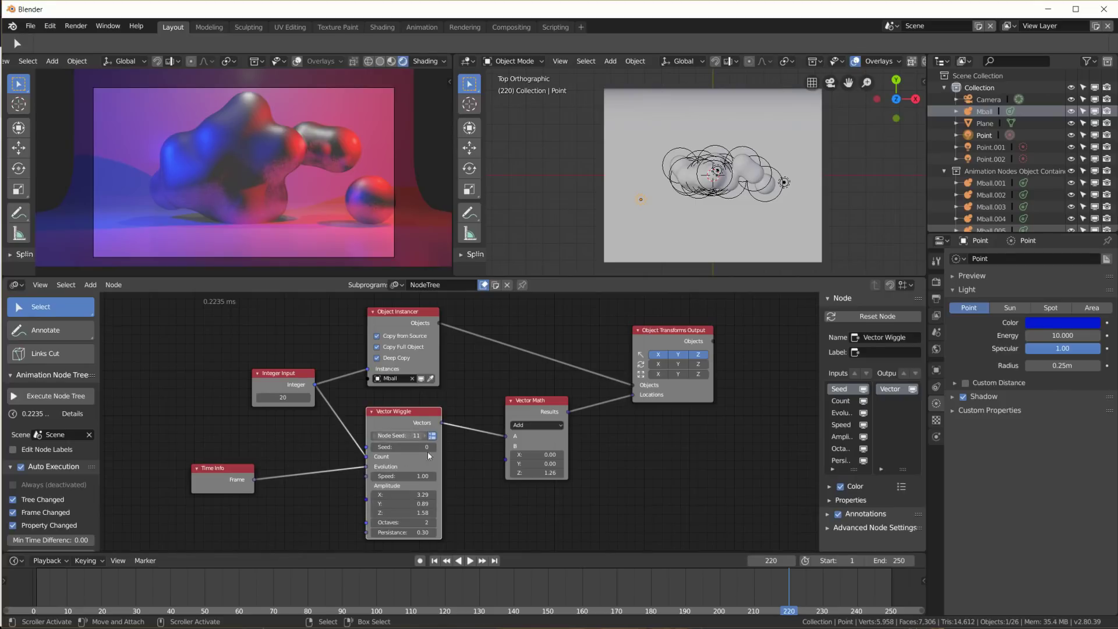
left_click_drag(545, 407, 543, 415)
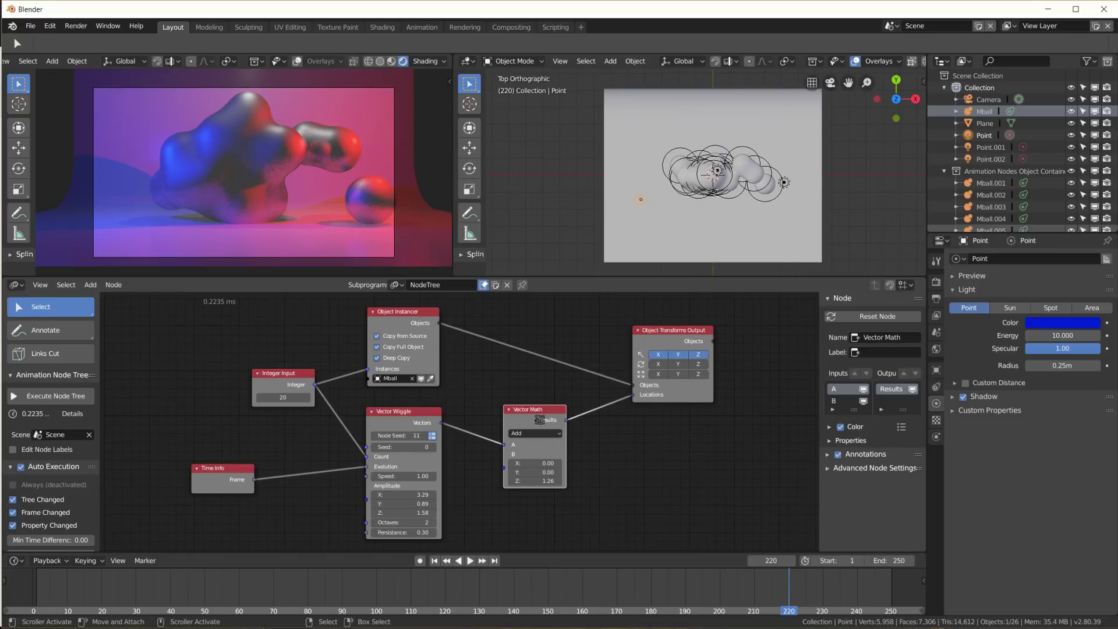
left_click_drag(539, 419, 541, 412)
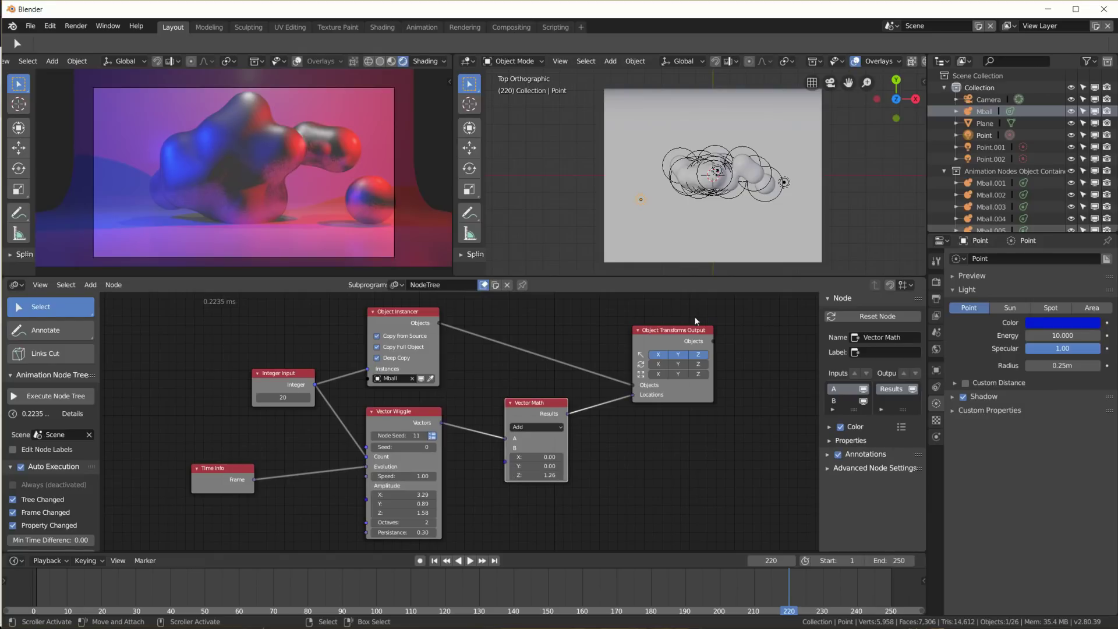
left_click_drag(691, 340, 694, 335)
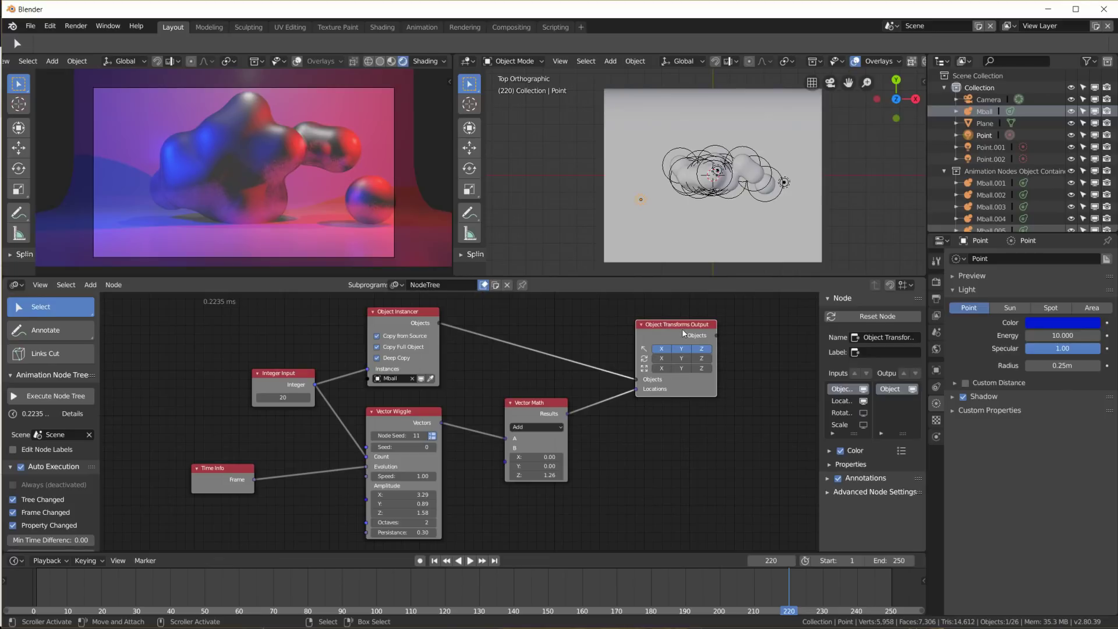
left_click_drag(686, 385, 730, 376)
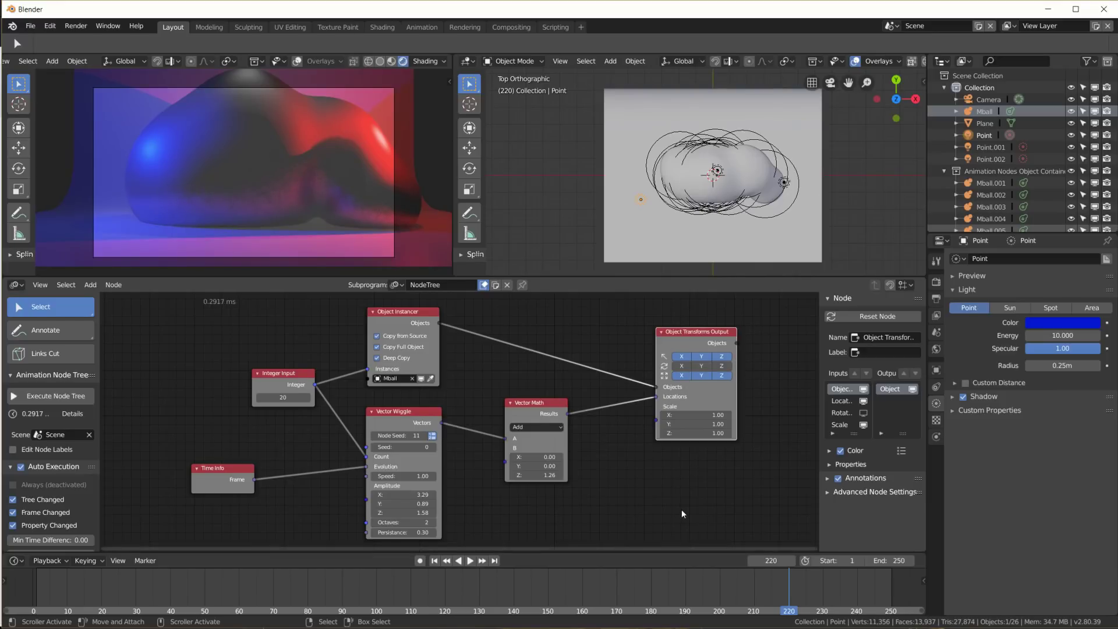
Duplicate the Vector Wiggle node and link Time Info Frame to its Evolution
middle_click_drag(681, 510, 688, 462)
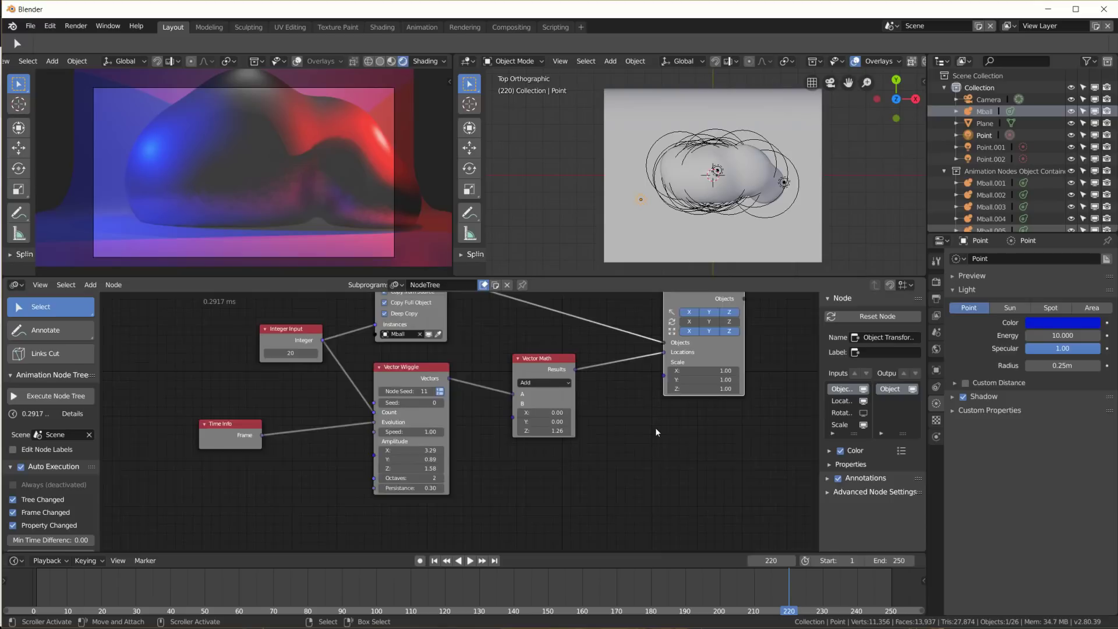
scroll(655, 427, "down", 2)
left_click(427, 385)
key("shift+d")
middle_click_drag(423, 490, 420, 455)
left_click_drag(313, 396, 607, 345)
Raise the new wiggle's seed by 1 and set Amplitude X, Y, Z to 1
left_click(439, 477)
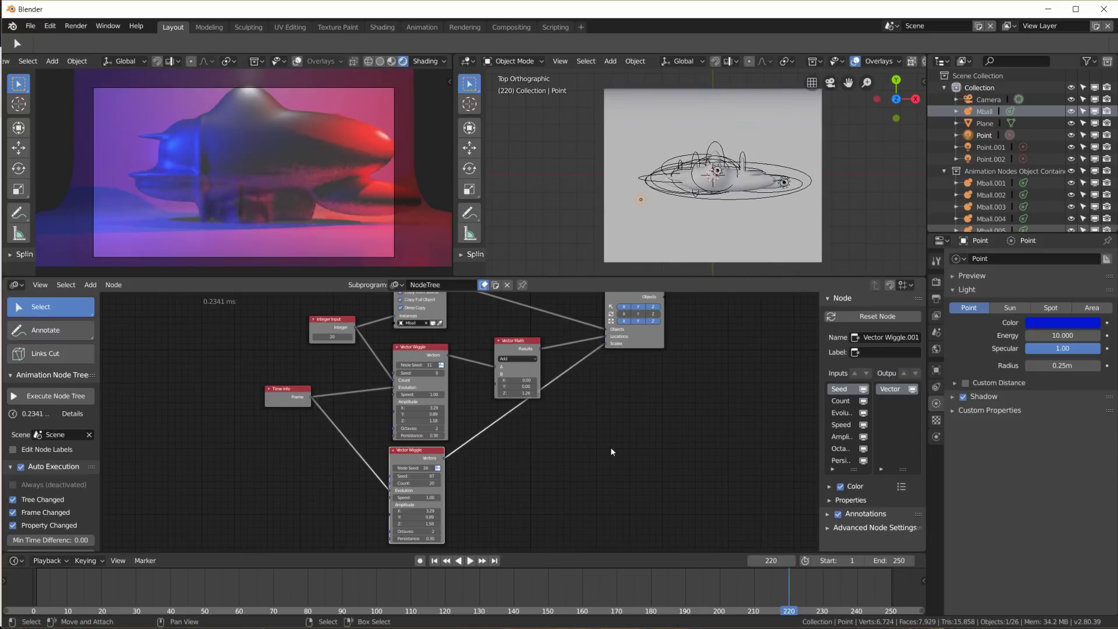
scroll(486, 487, "up", 3)
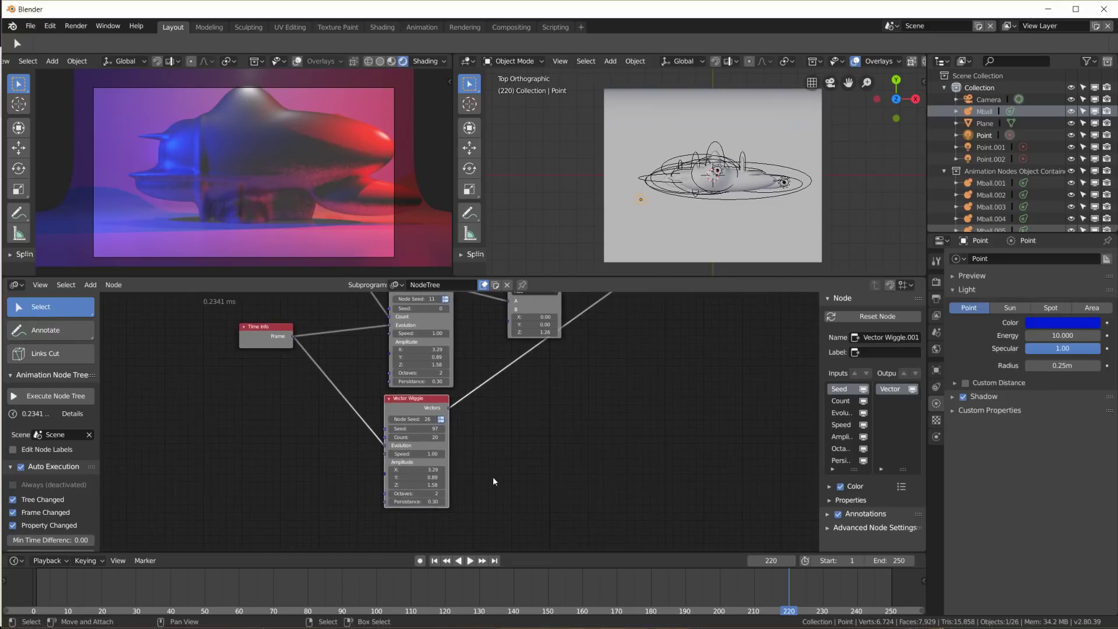
left_click_drag(395, 482, 396, 502)
type("1")
key("Return")
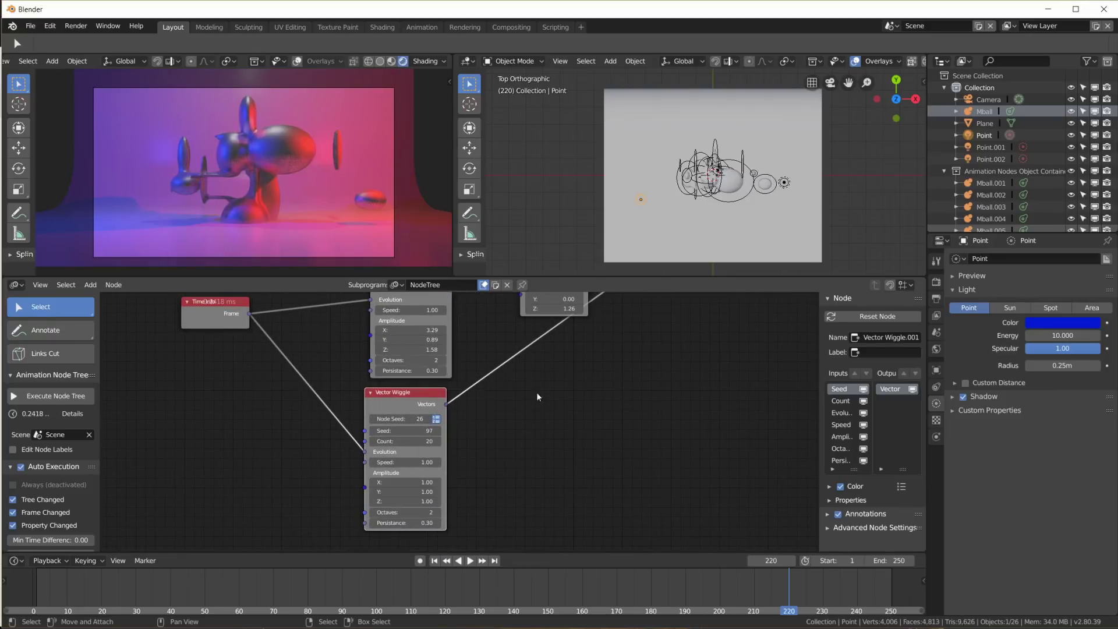
Play the animation, briefly adding then removing a rotation input on the transforms output
middle_click_drag(545, 395, 525, 526)
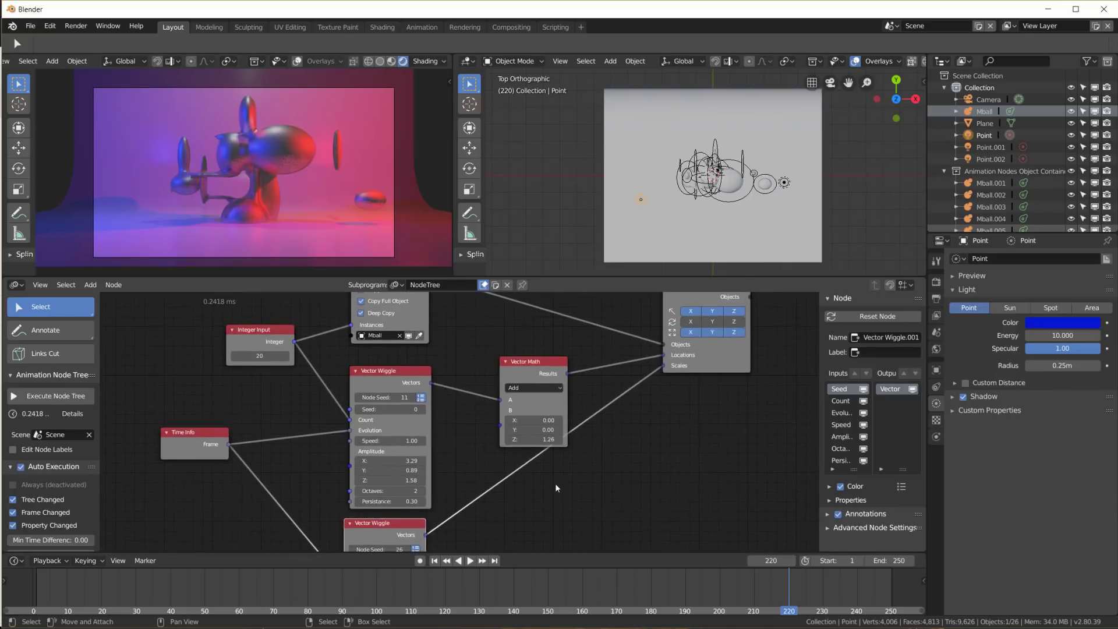
left_click(470, 560)
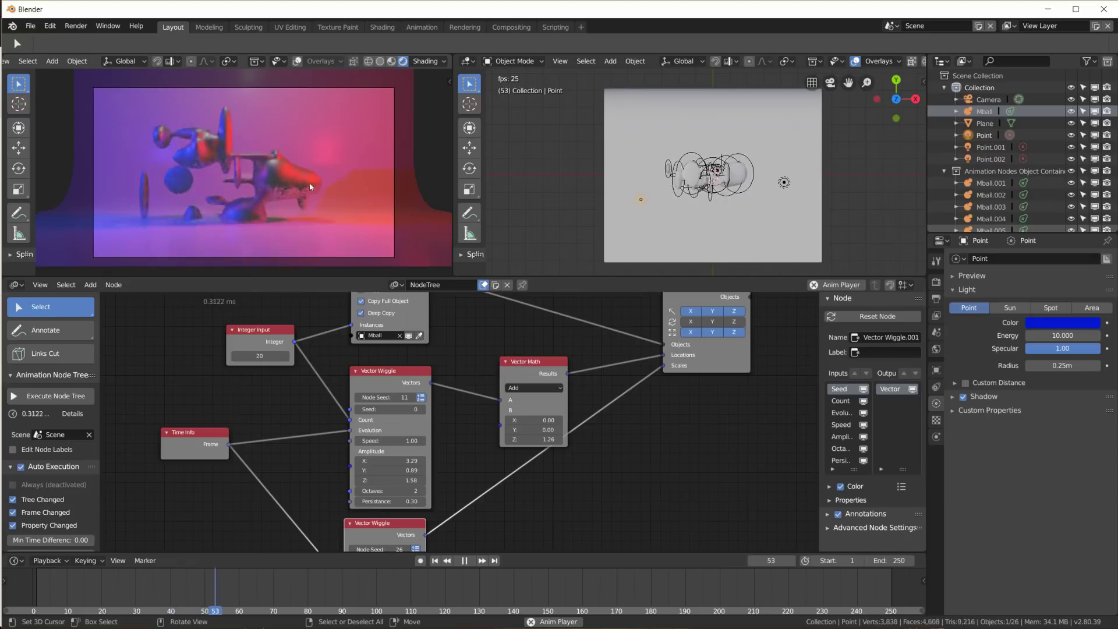
left_click(689, 321)
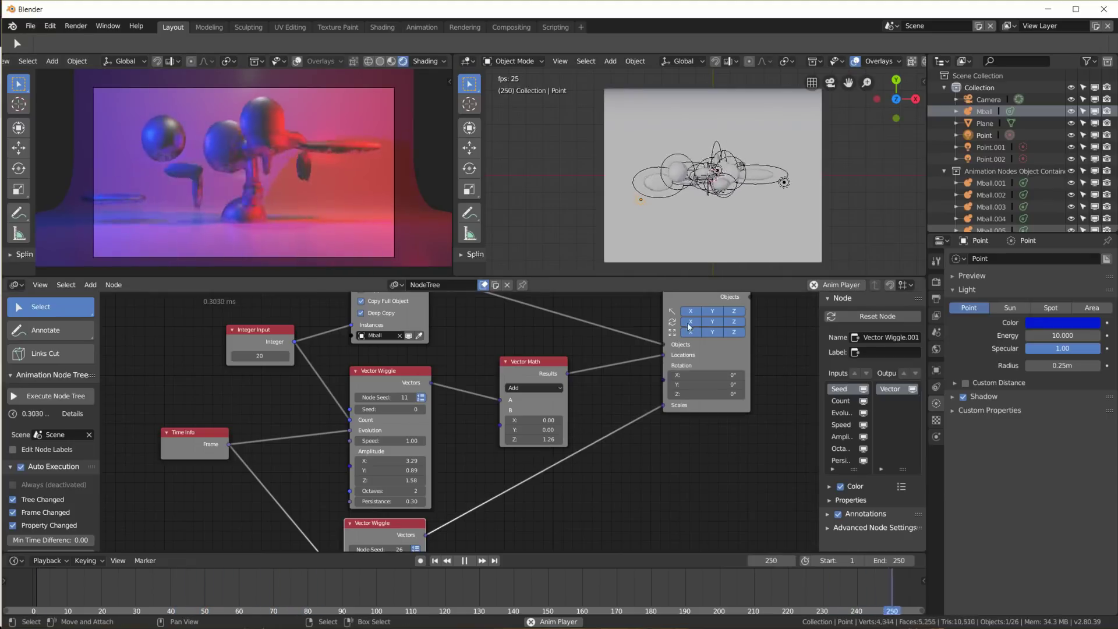
left_click(690, 322)
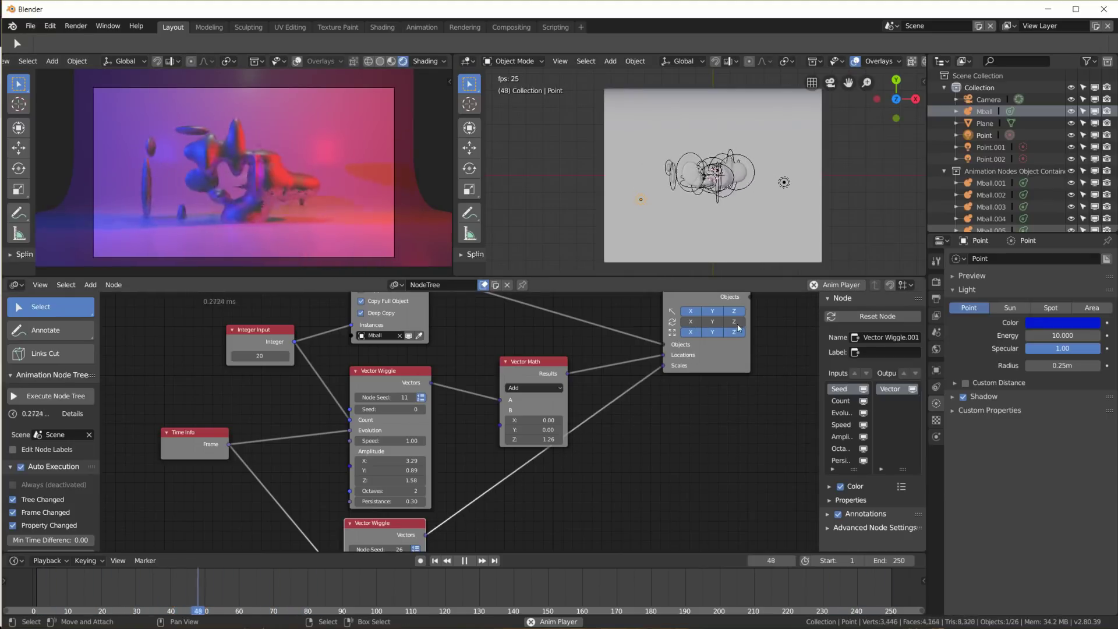
Delete the second Vector Wiggle and raise the remaining wiggle's Amplitude X toward 2.87
key("Home")
key("x")
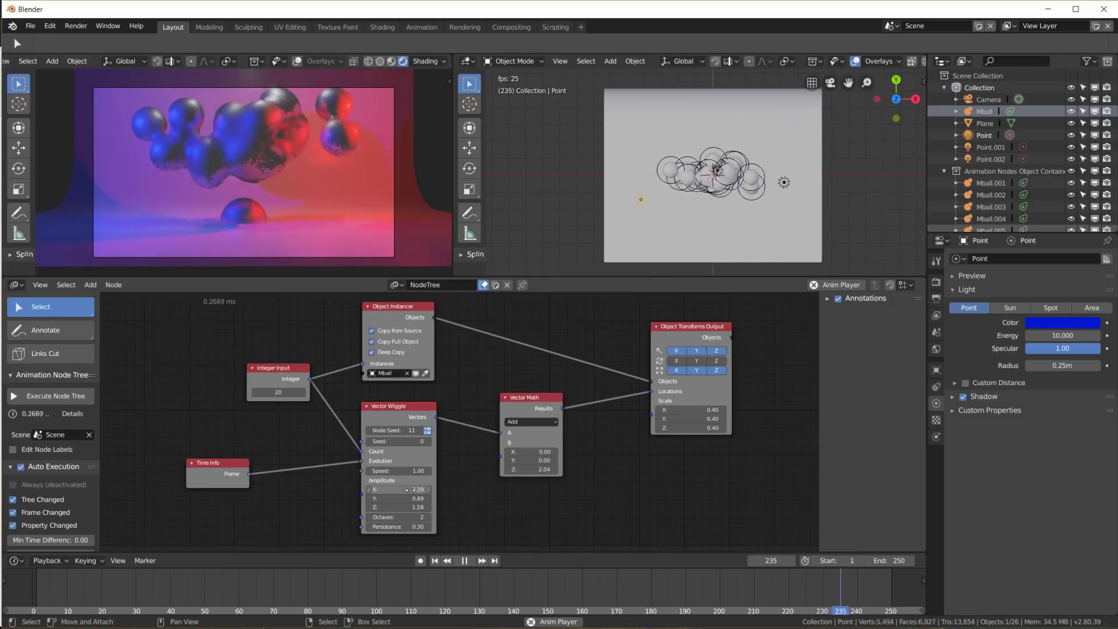
left_click_drag(410, 489, 373, 507)
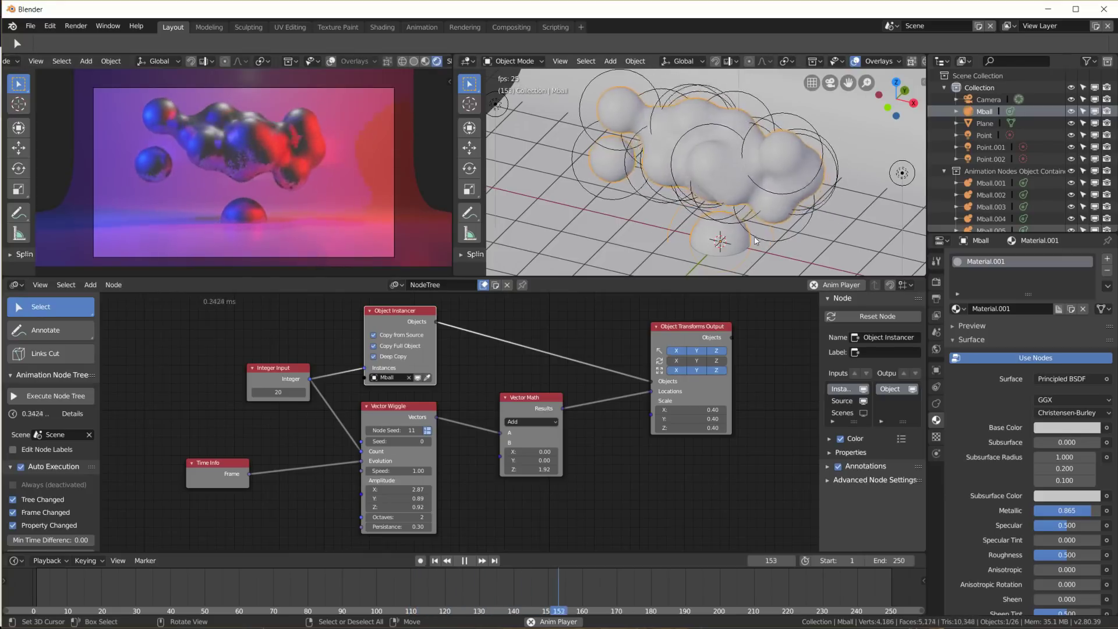
Move the Mball object above the backdrop floor and nudge the Object Instancer node during playback
key("g")
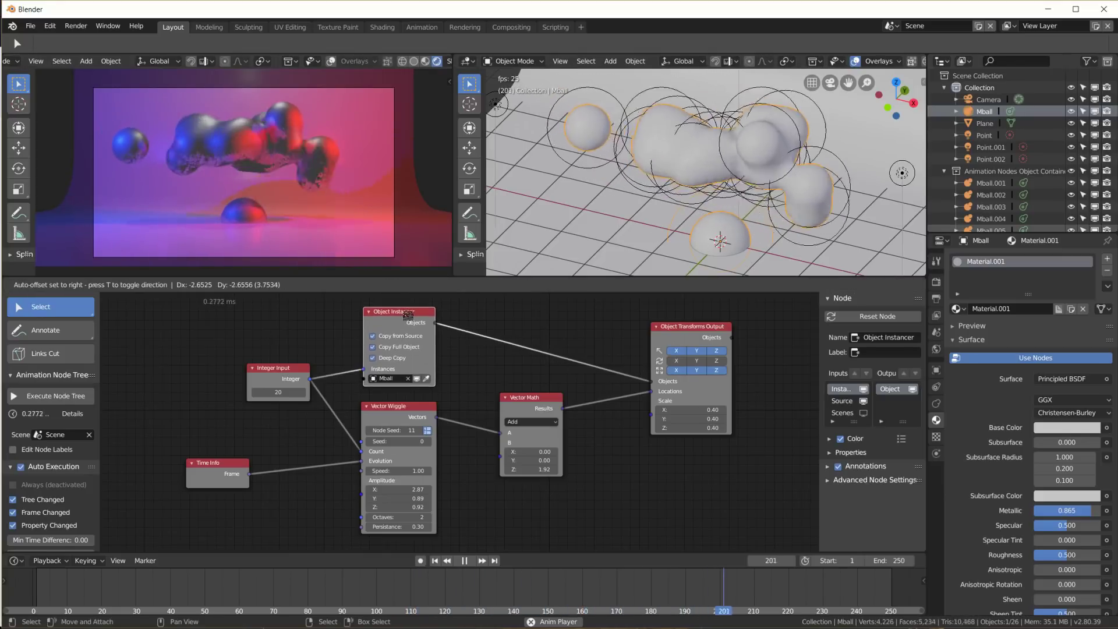
left_click(447, 345)
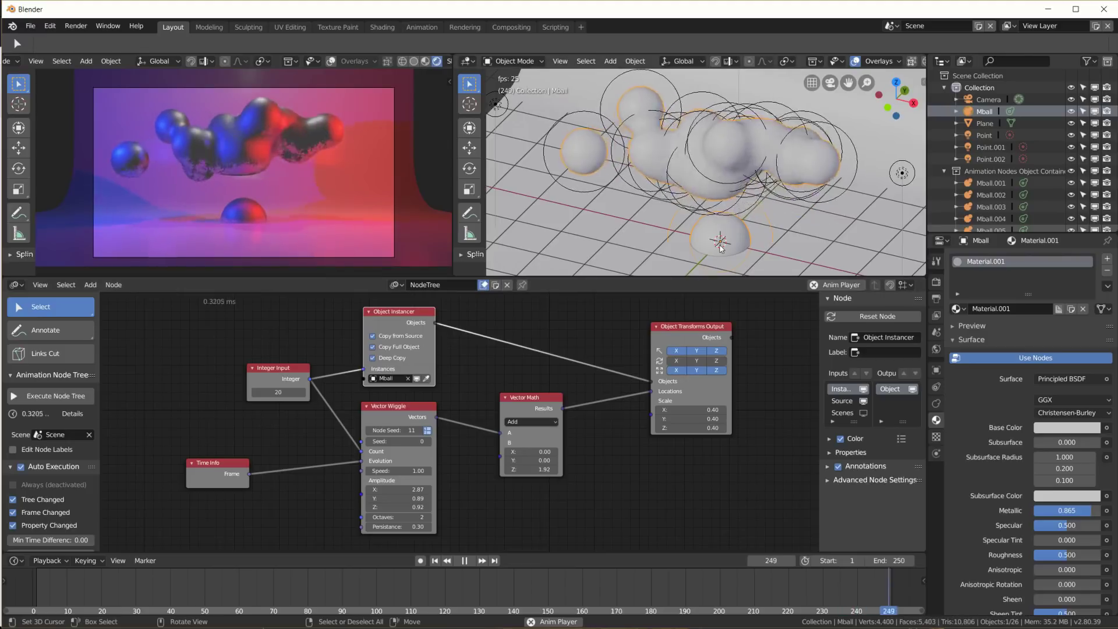
scroll(732, 232, "down", 5)
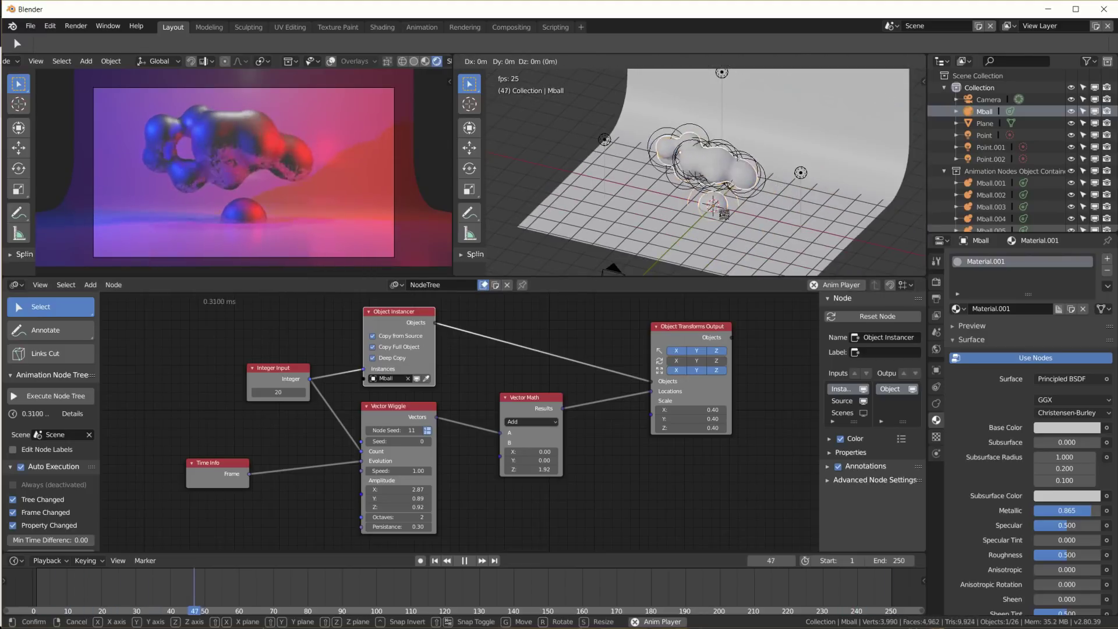
key("g")
key("Return")
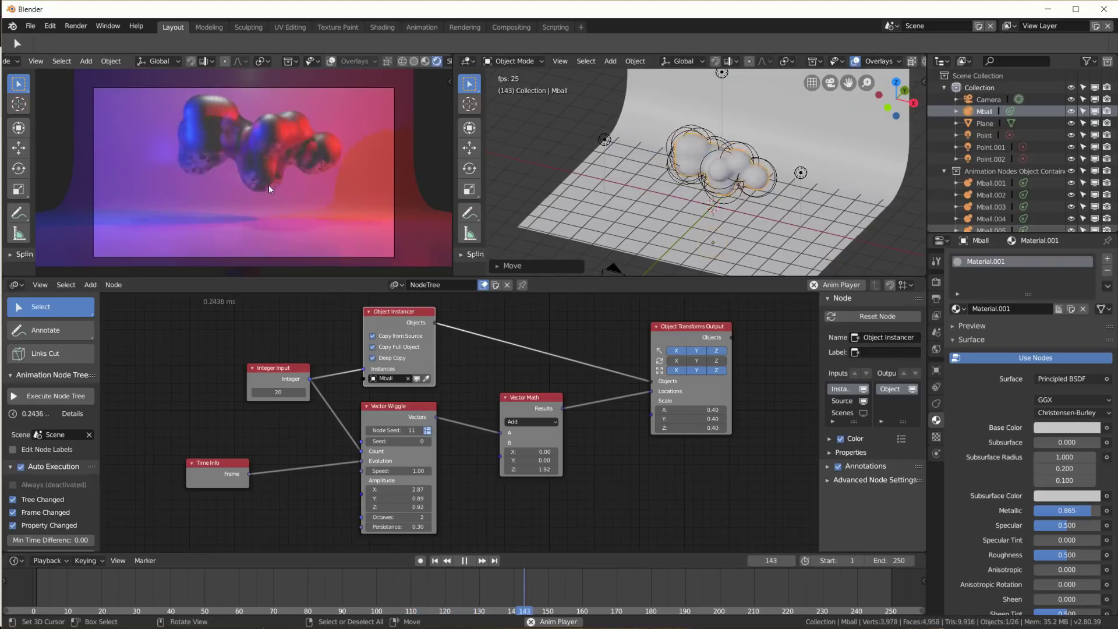
key("shift+Left")
left_click_drag(403, 314, 409, 317)
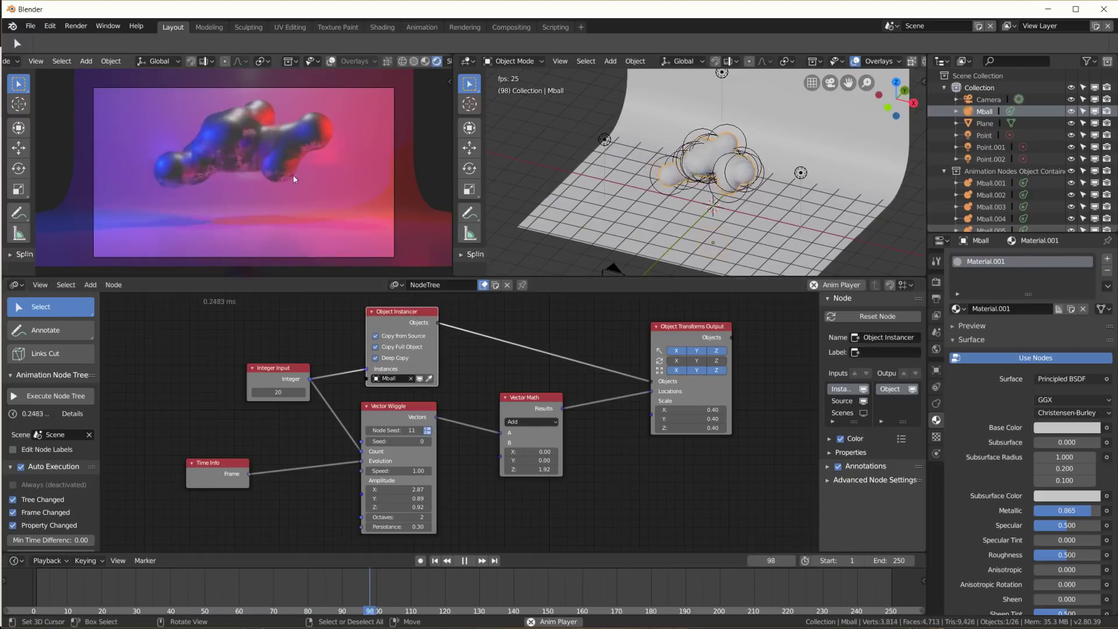